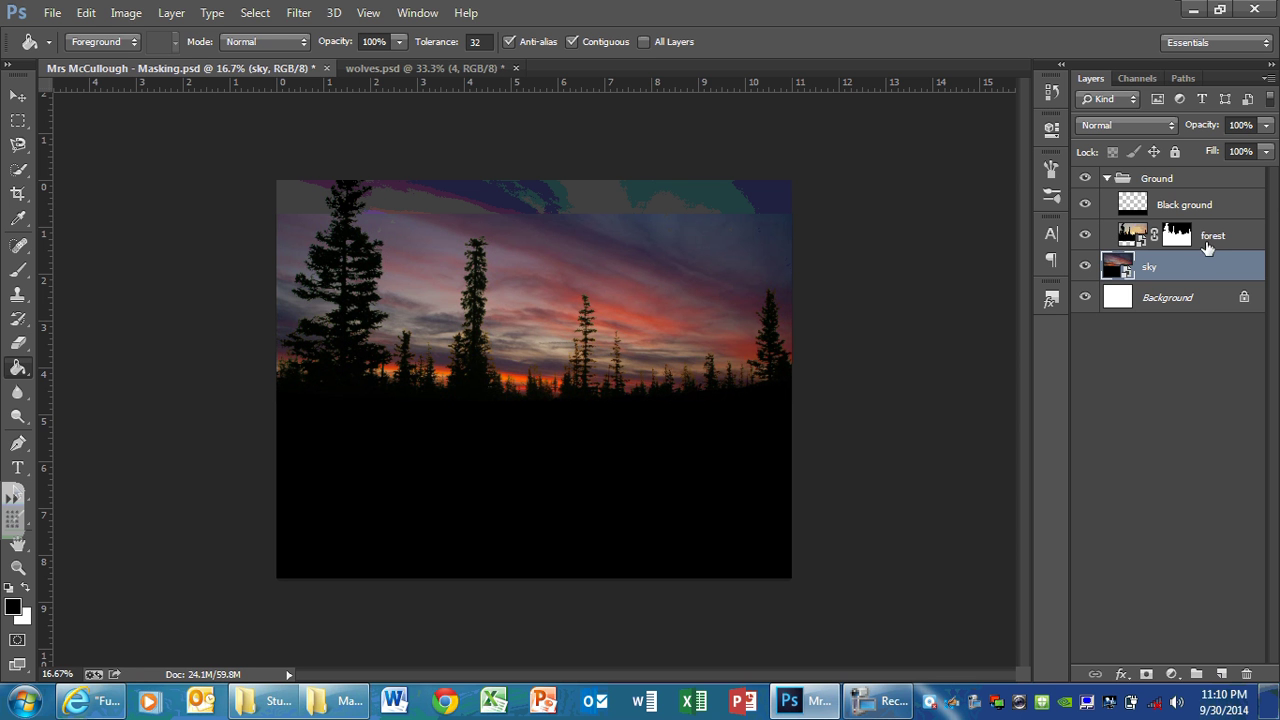
Load the forest layer's mask as a selection and clear the selection.
left_click(1178, 237)
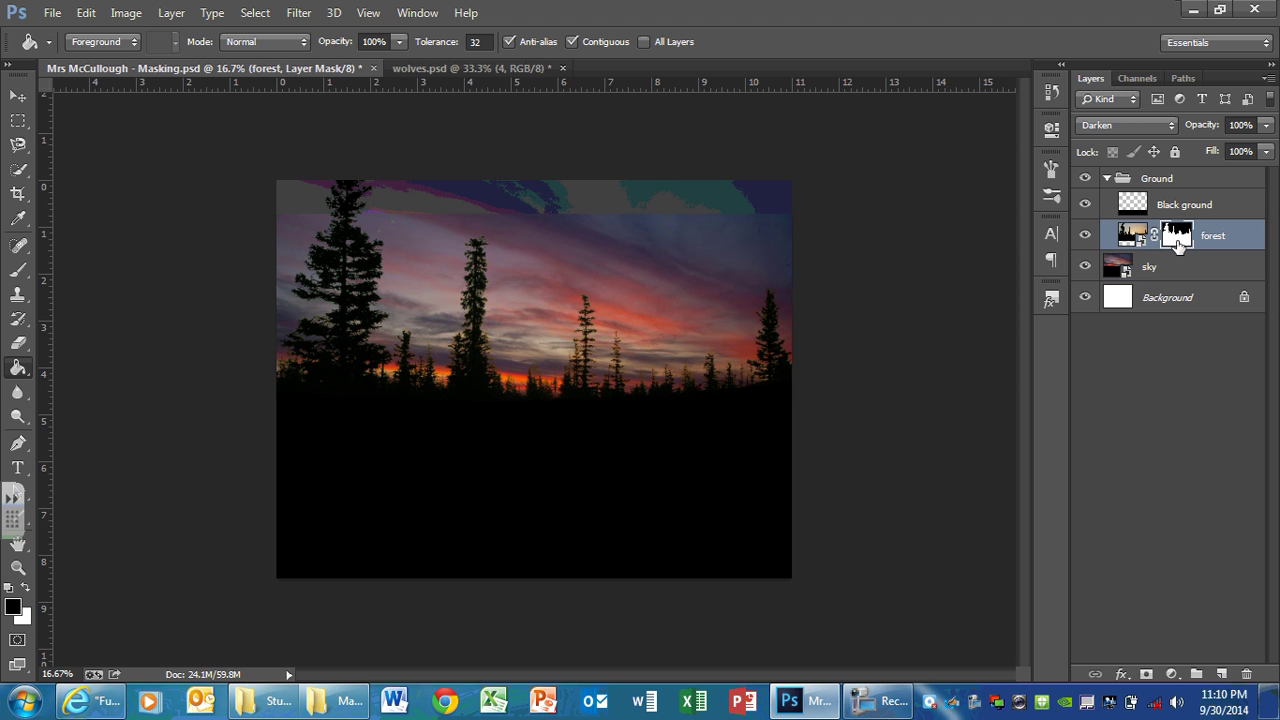
left_click(1178, 237, "ctrl")
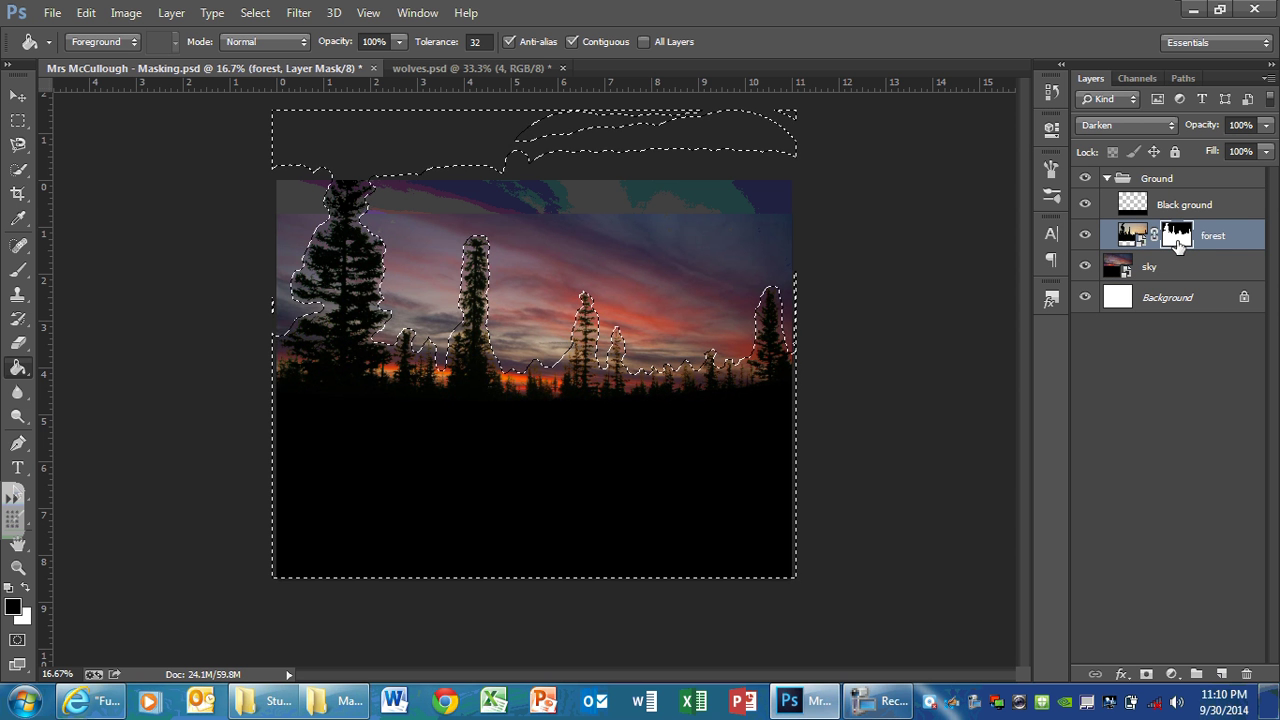
key("ctrl+d")
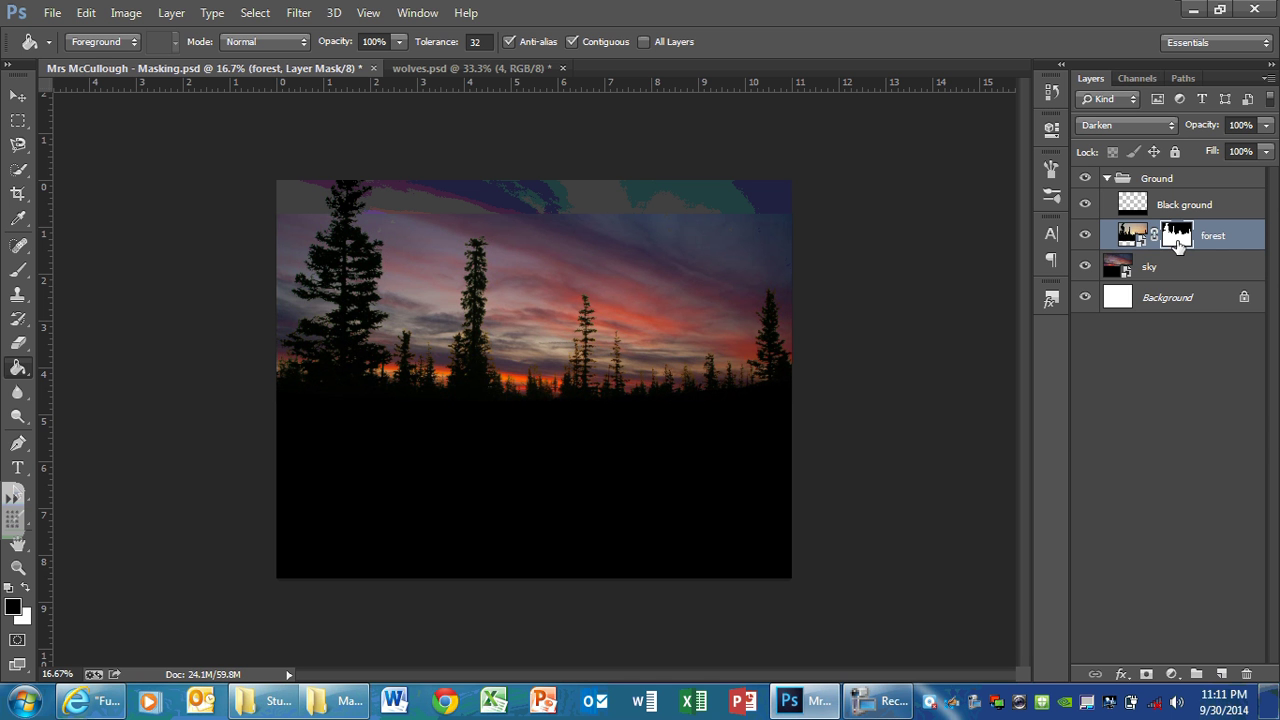
Disable the forest layer's mask and set the layer's blend mode to Normal.
right_click(1178, 243)
left_click(1117, 256)
left_click(1122, 120)
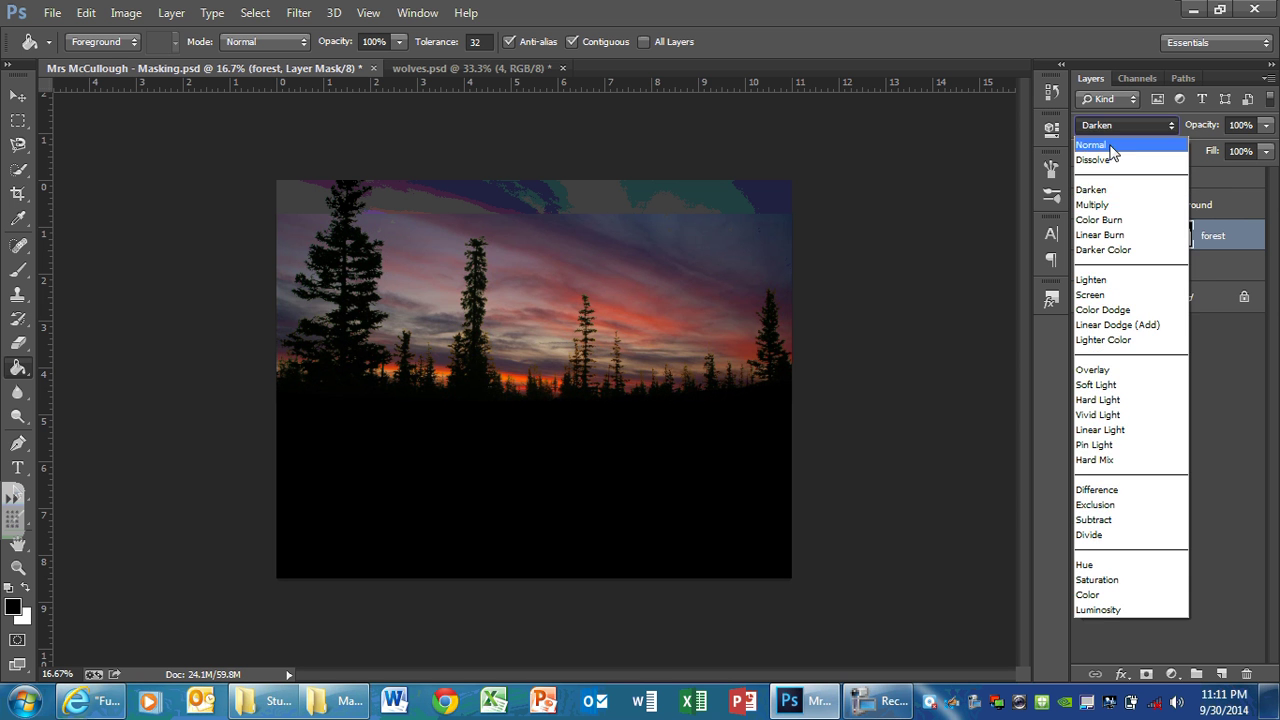
left_click(1109, 142)
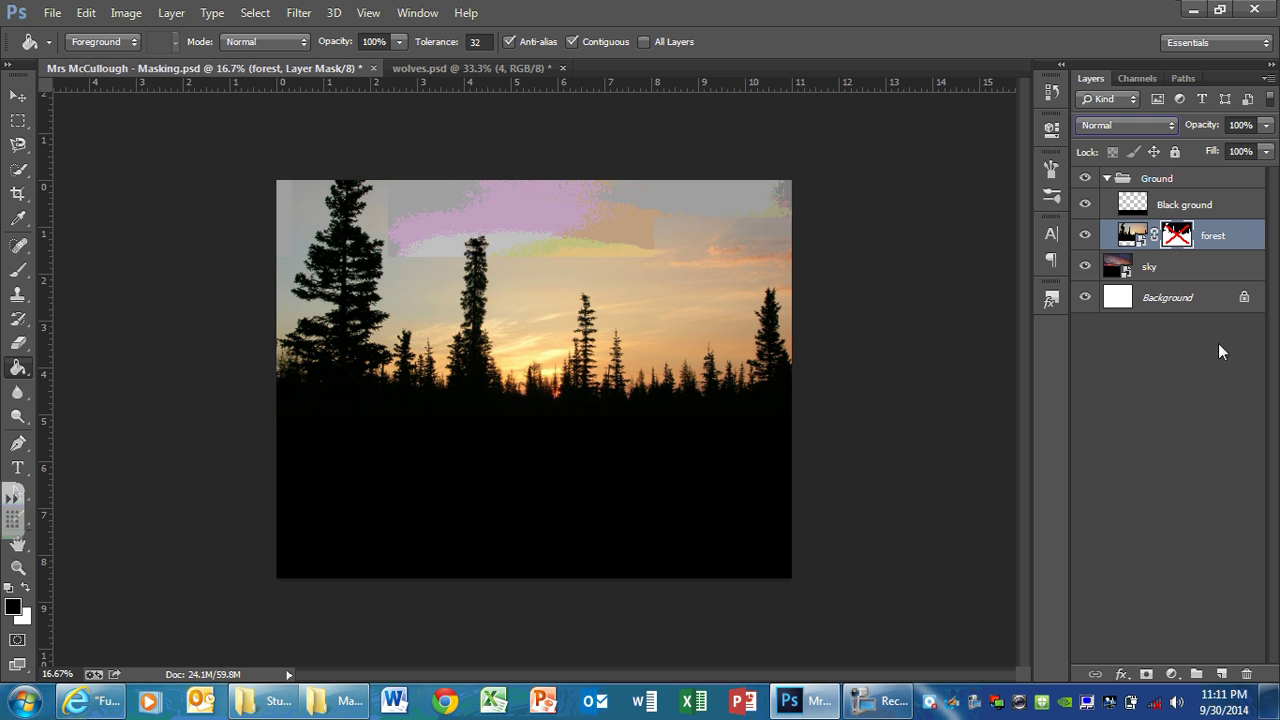
Re-enable the forest layer's mask and set the layer's blend mode back to Darken.
right_click(1176, 229)
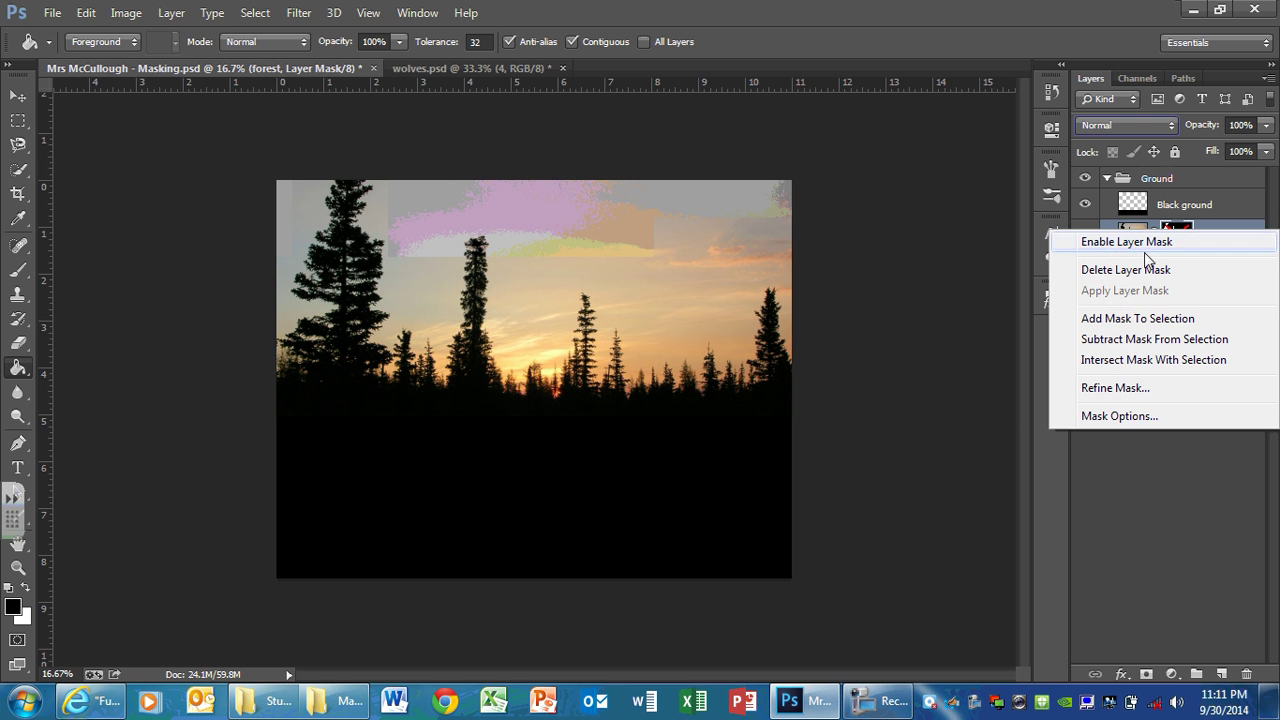
left_click(1143, 243)
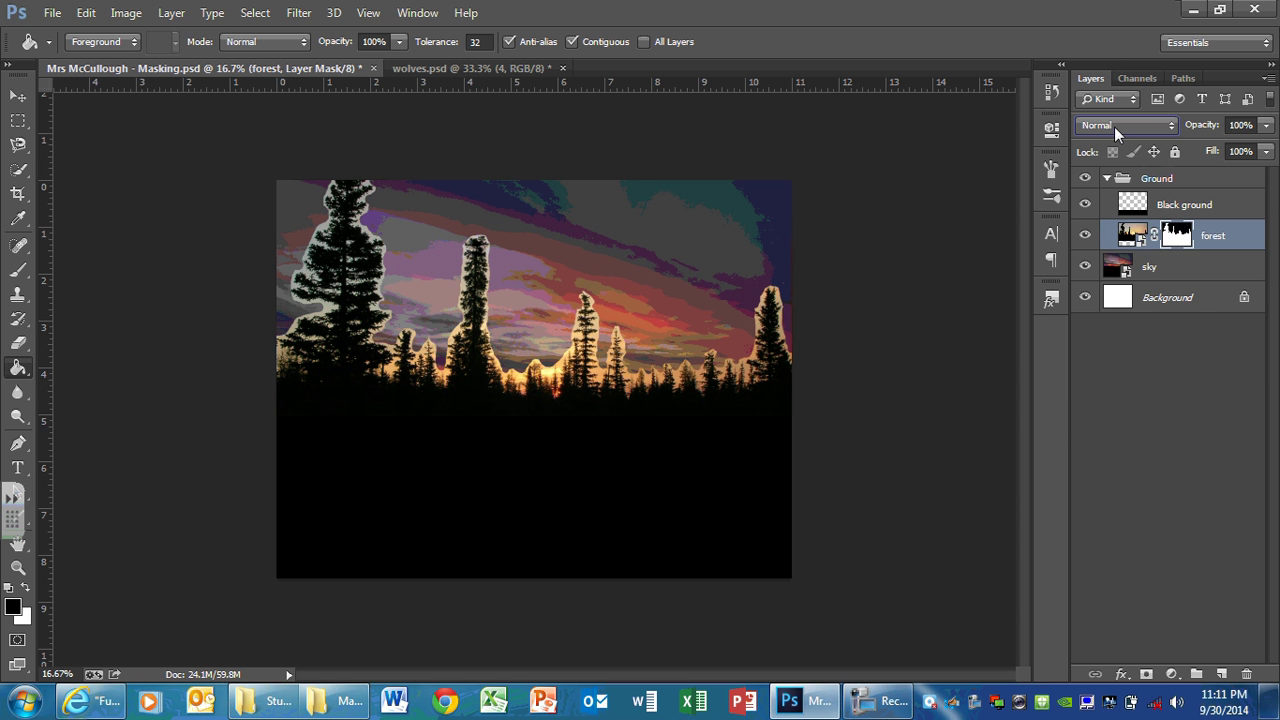
left_click(1114, 126)
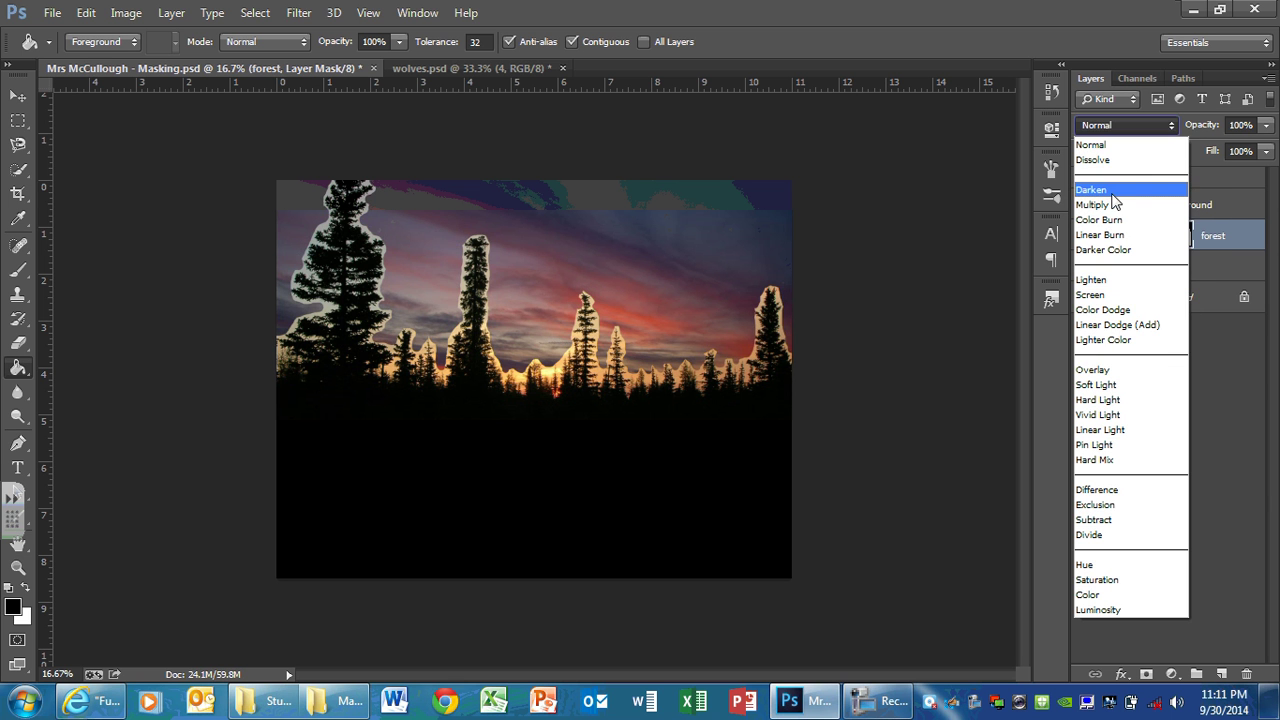
left_click(1093, 190)
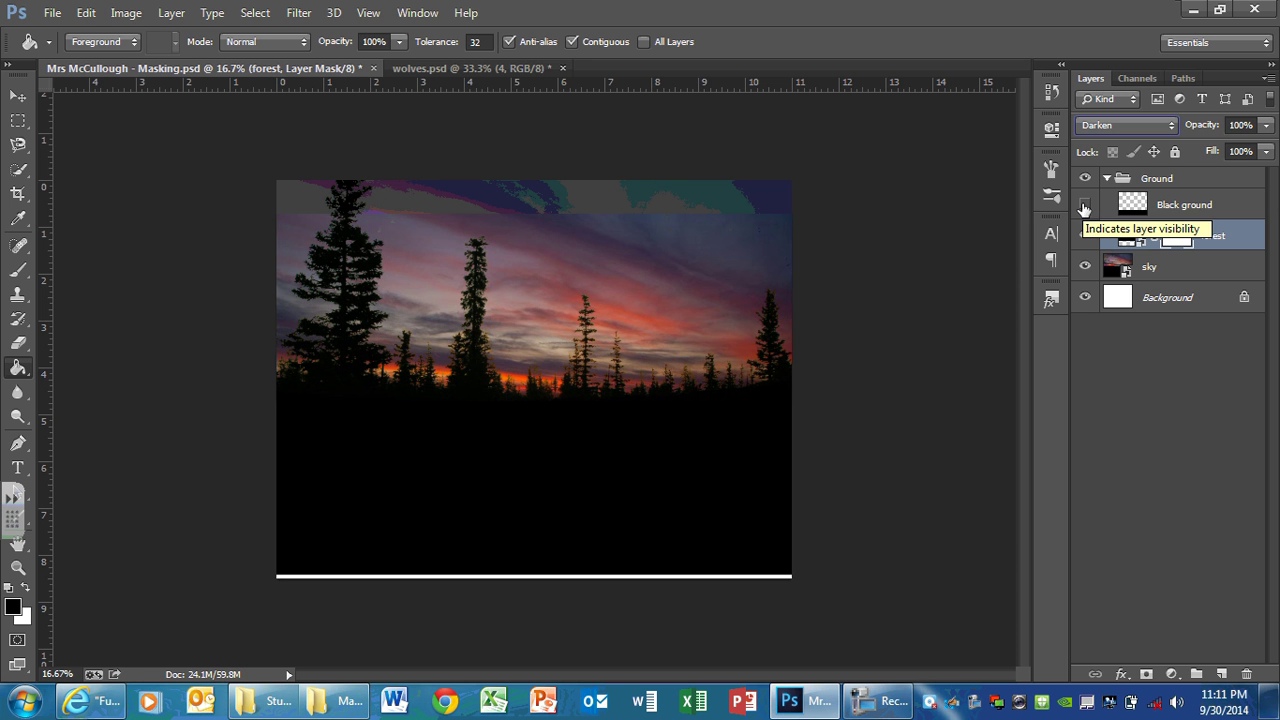
Make the Black ground layer visible again and collapse the Ground group.
left_click(1084, 205)
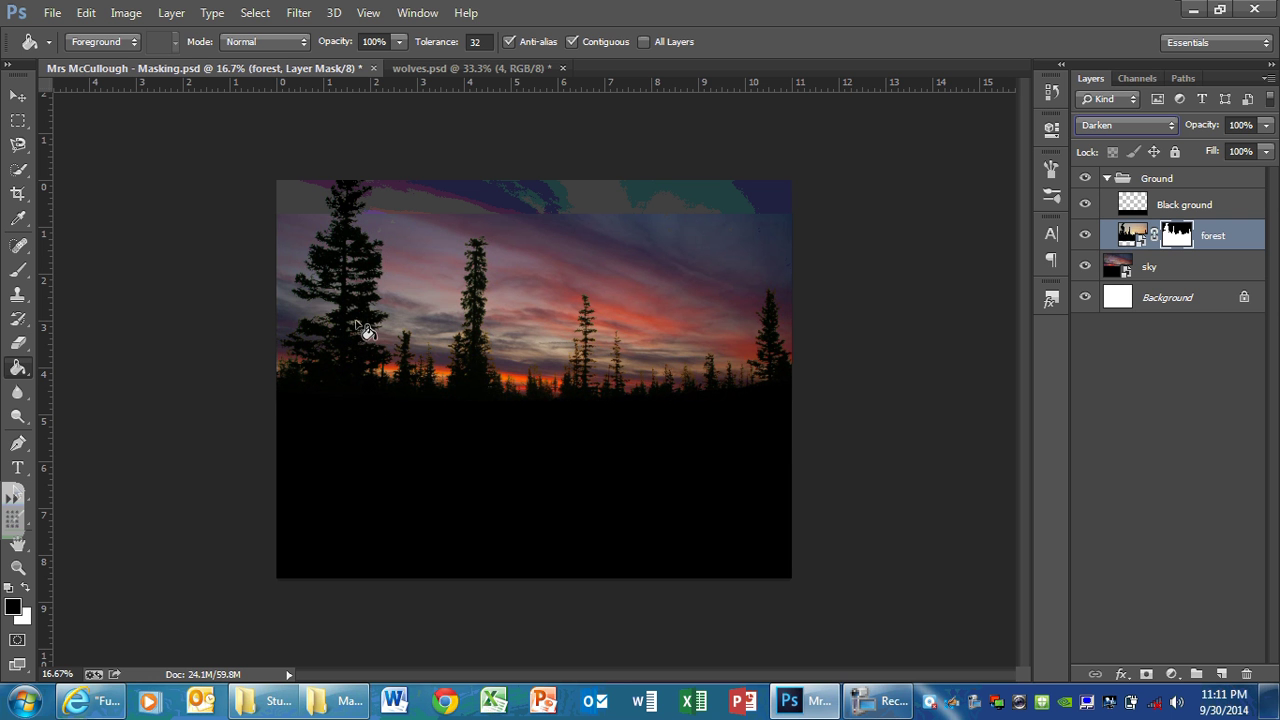
left_click(1124, 180)
left_click(1107, 178)
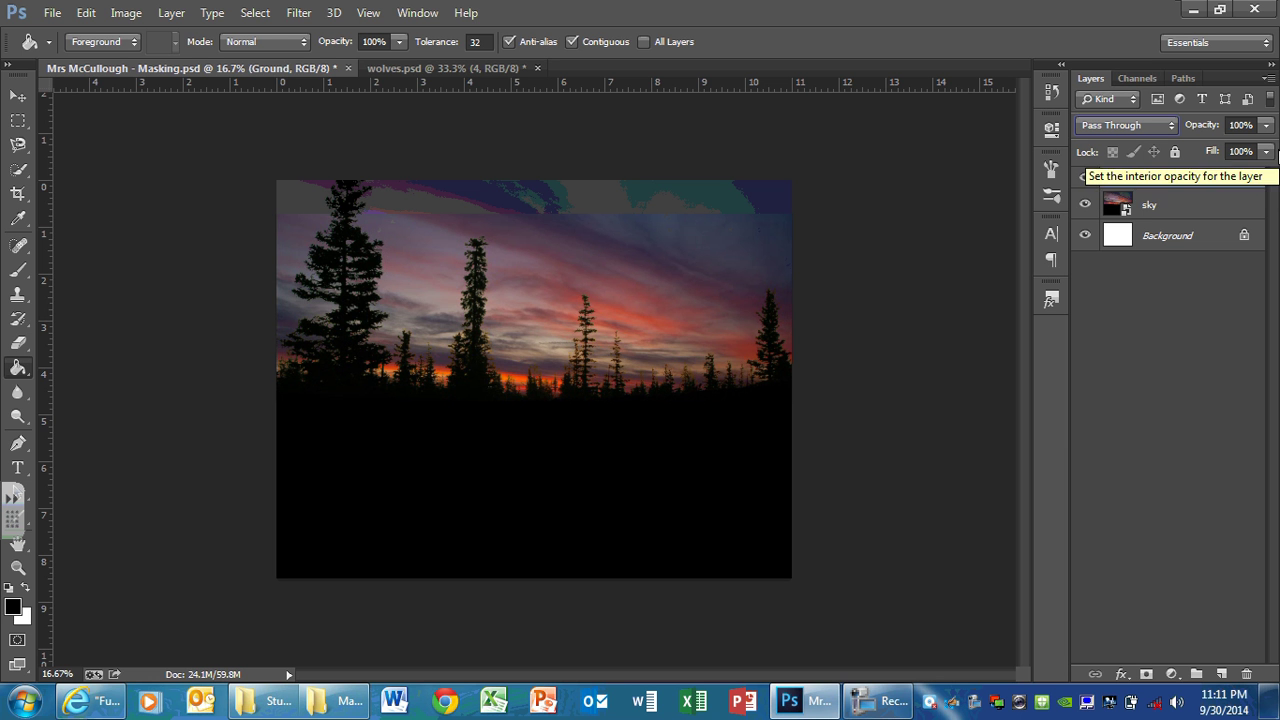
Hide the wolf layer in the Sky group of wolves.psd and return to the masking document.
left_click(448, 67)
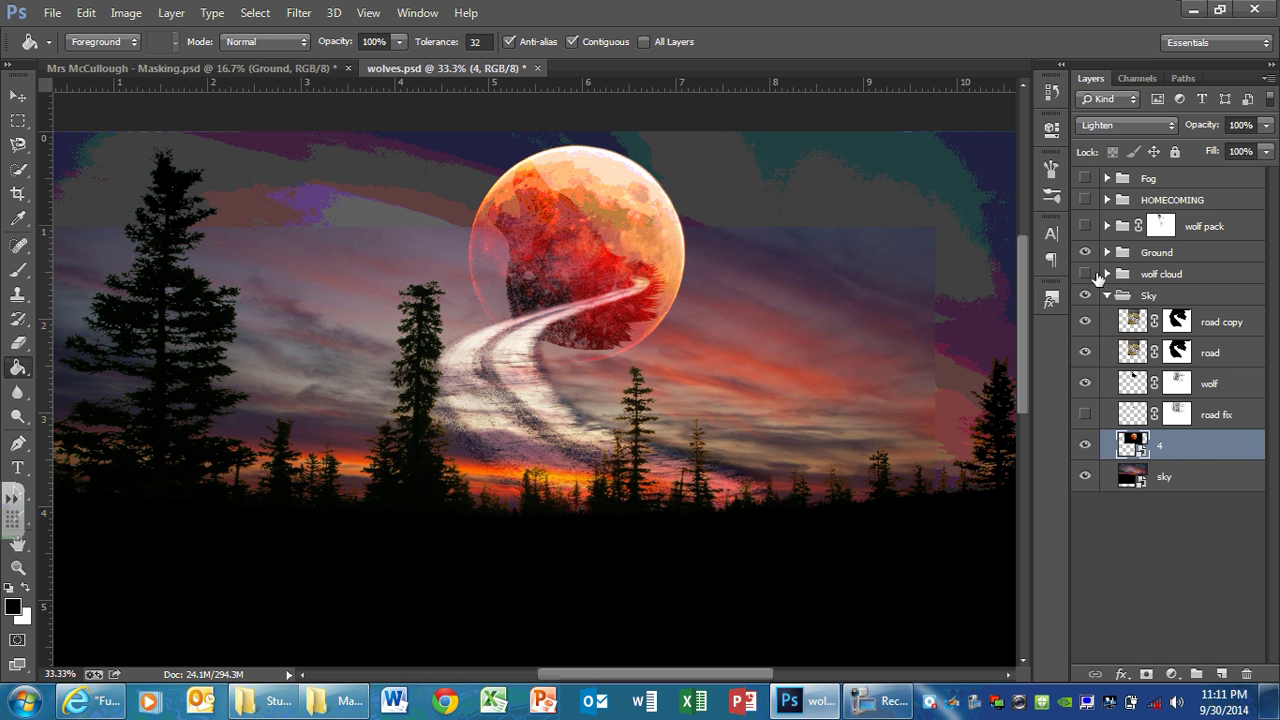
left_click(1085, 384)
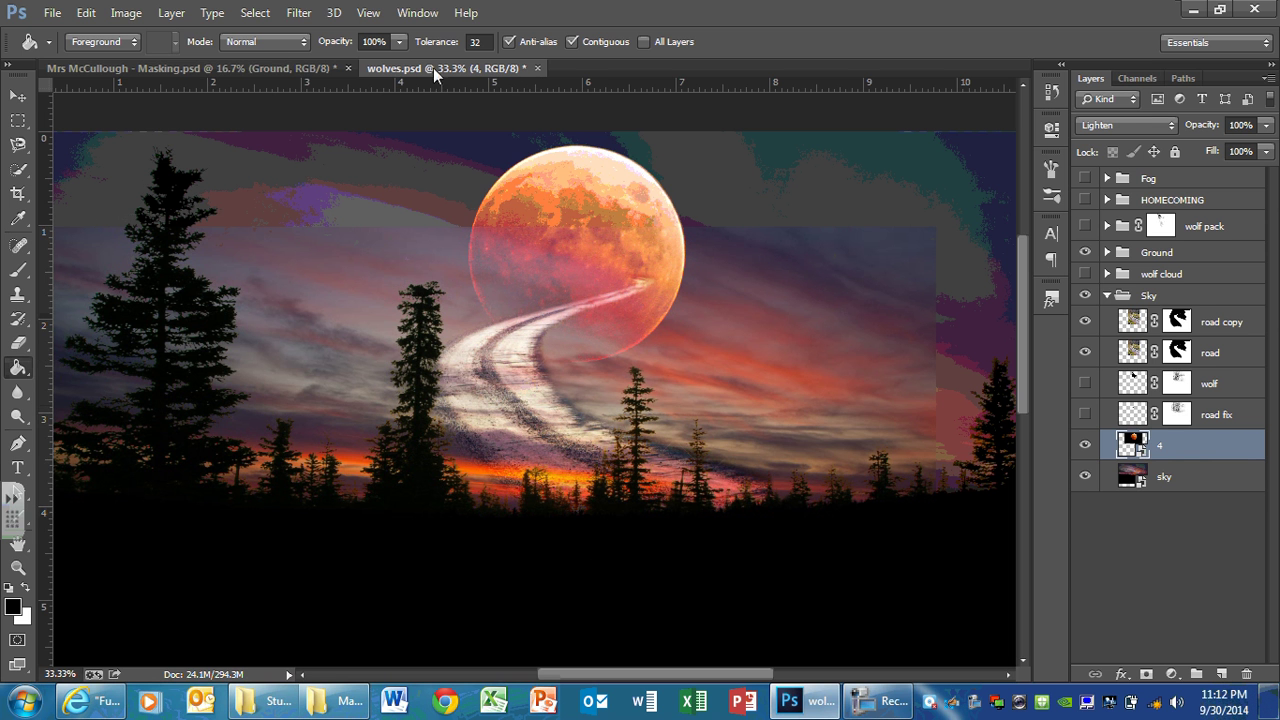
left_click(228, 70)
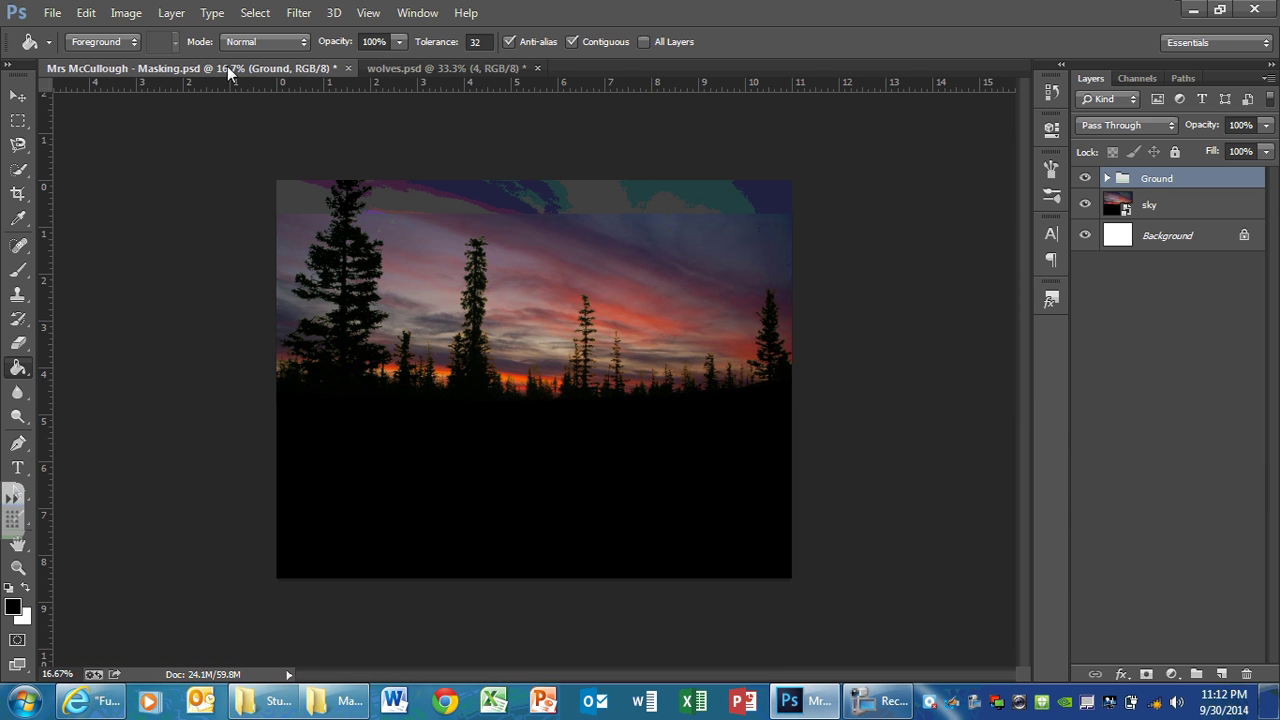
Place the Moon image from the Mask Project folder into the document at its original size.
left_click(53, 14)
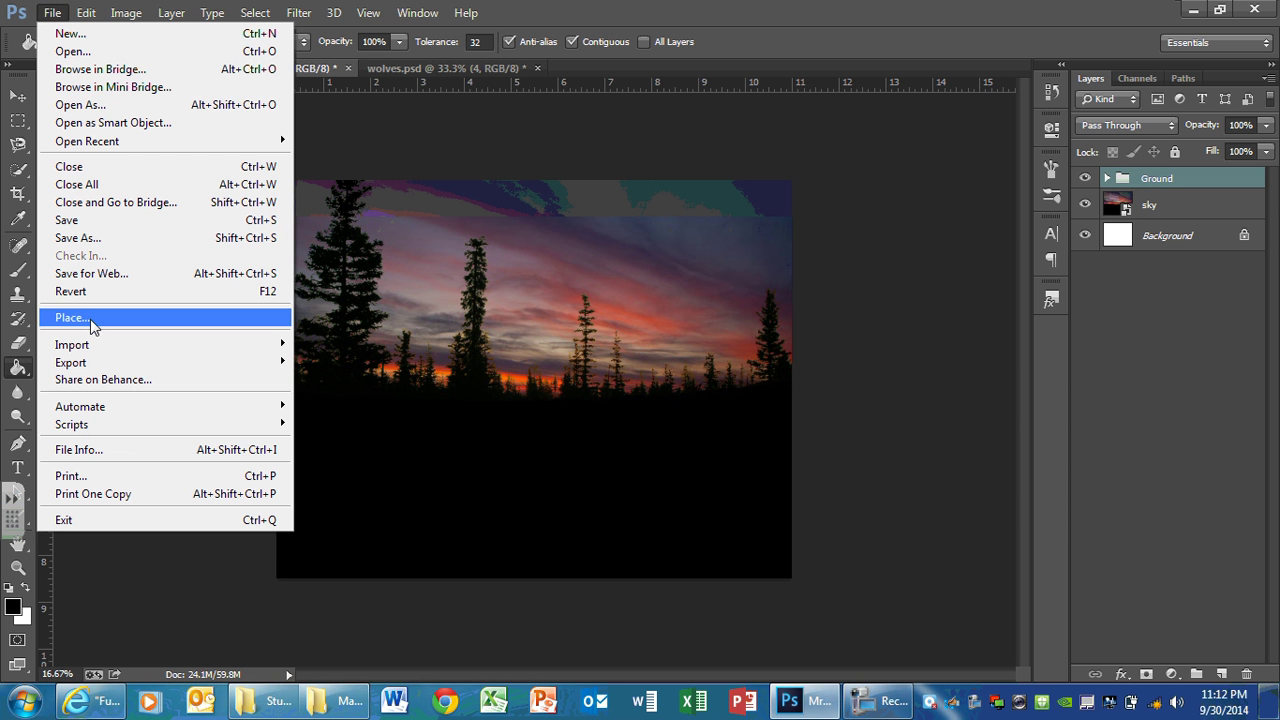
left_click(90, 319)
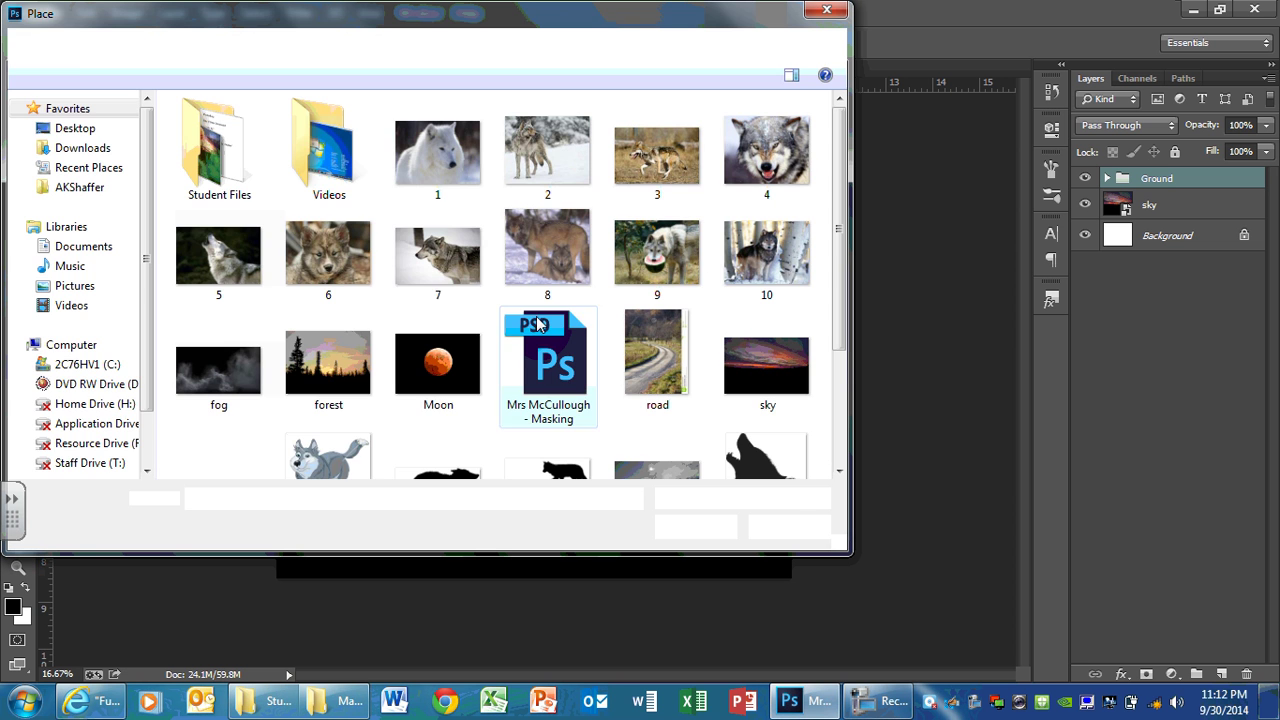
left_click(442, 366)
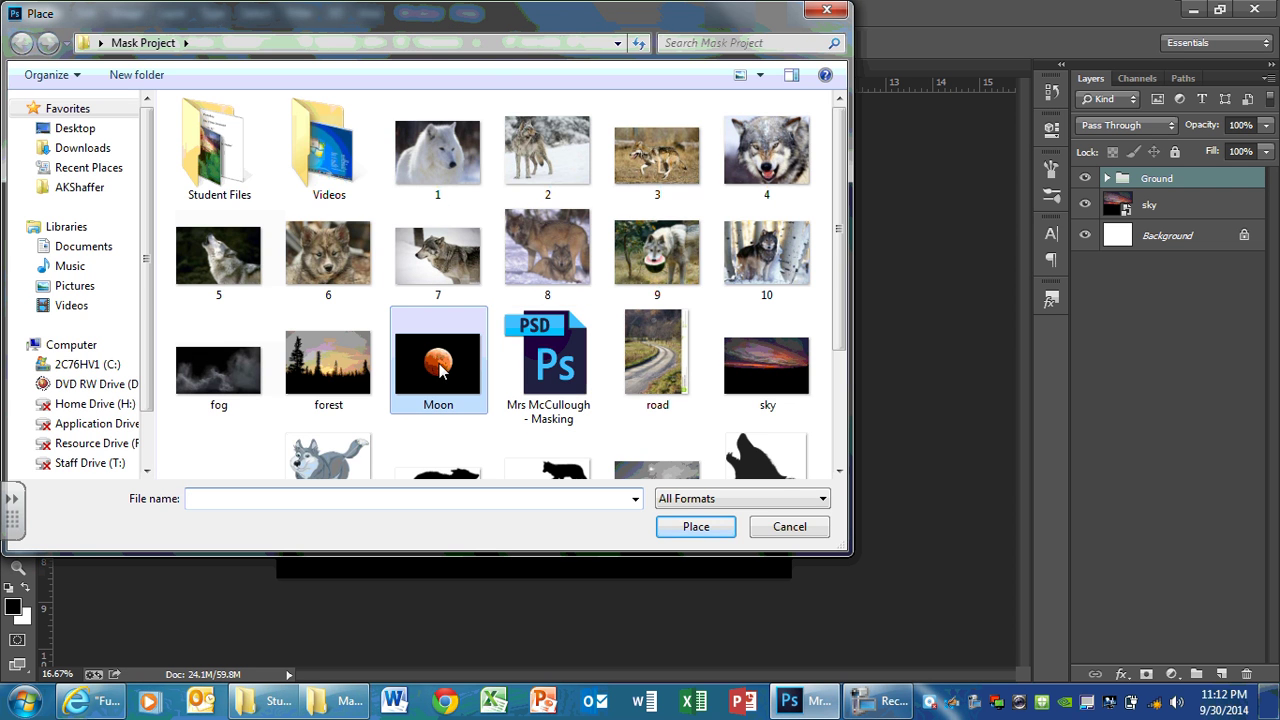
left_click(697, 528)
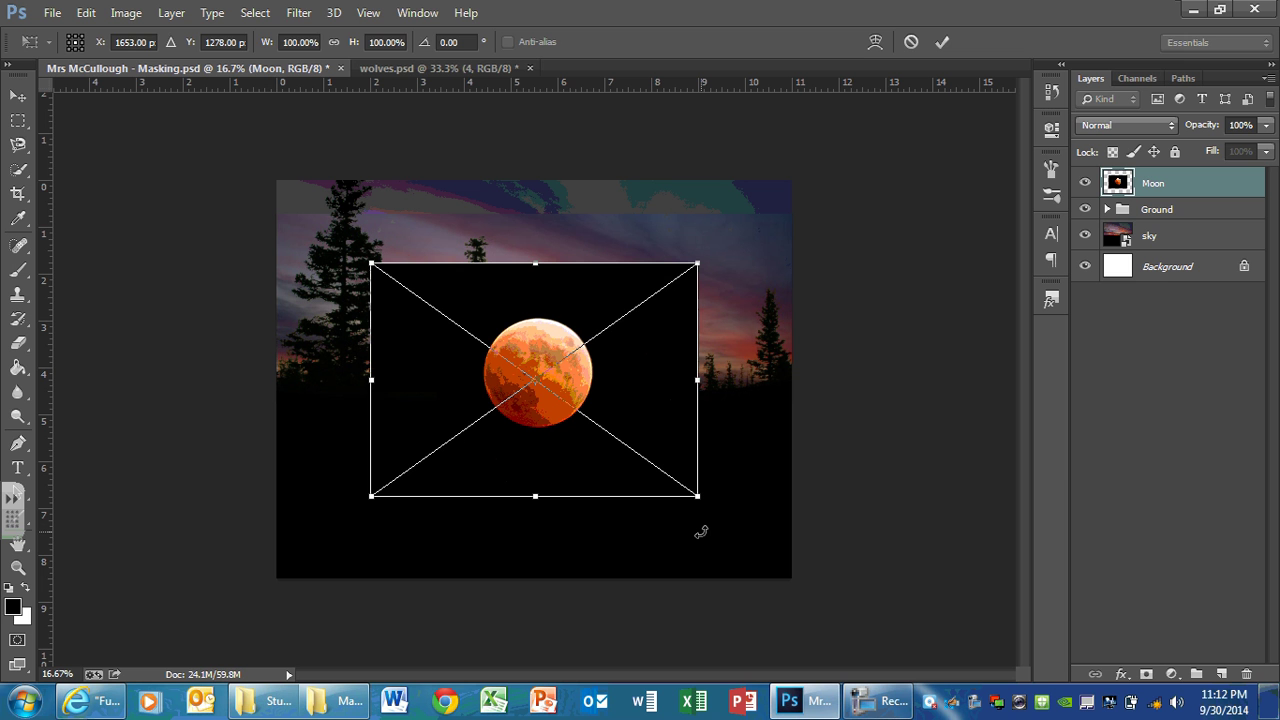
key("Return")
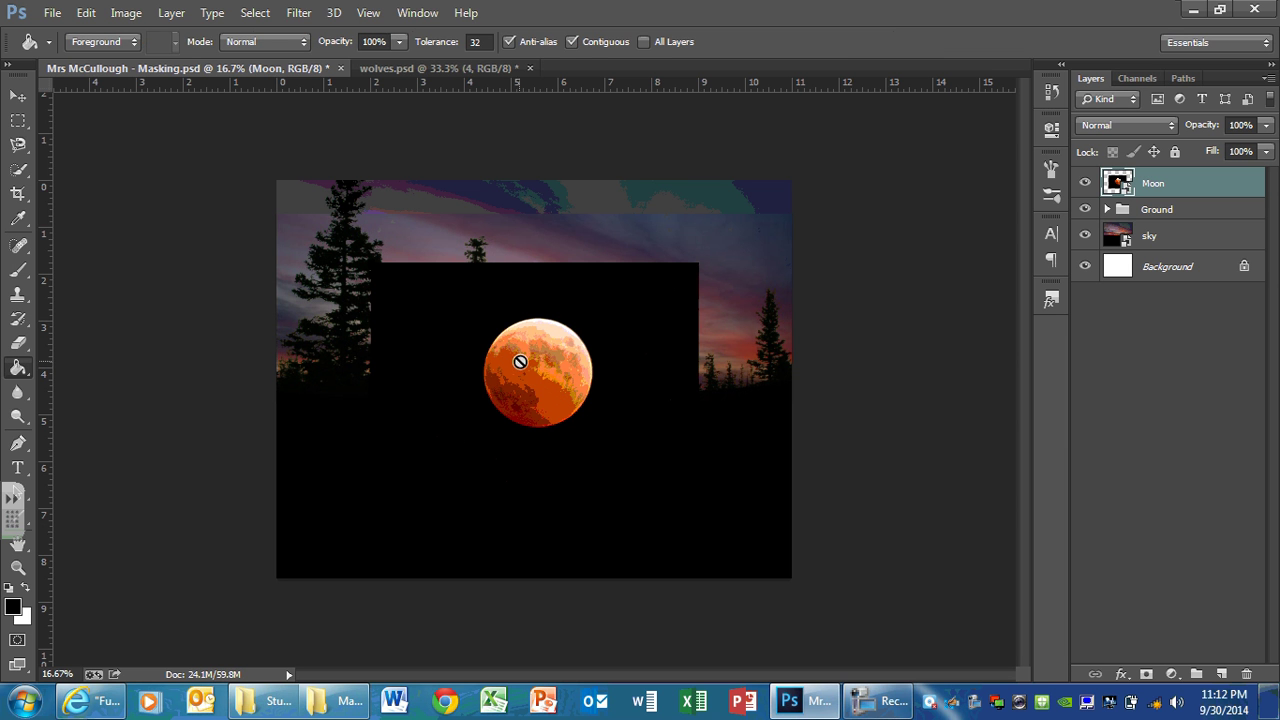
Reorder the Moon layer beneath the Ground group and move the moon up into the sky.
left_click(18, 95)
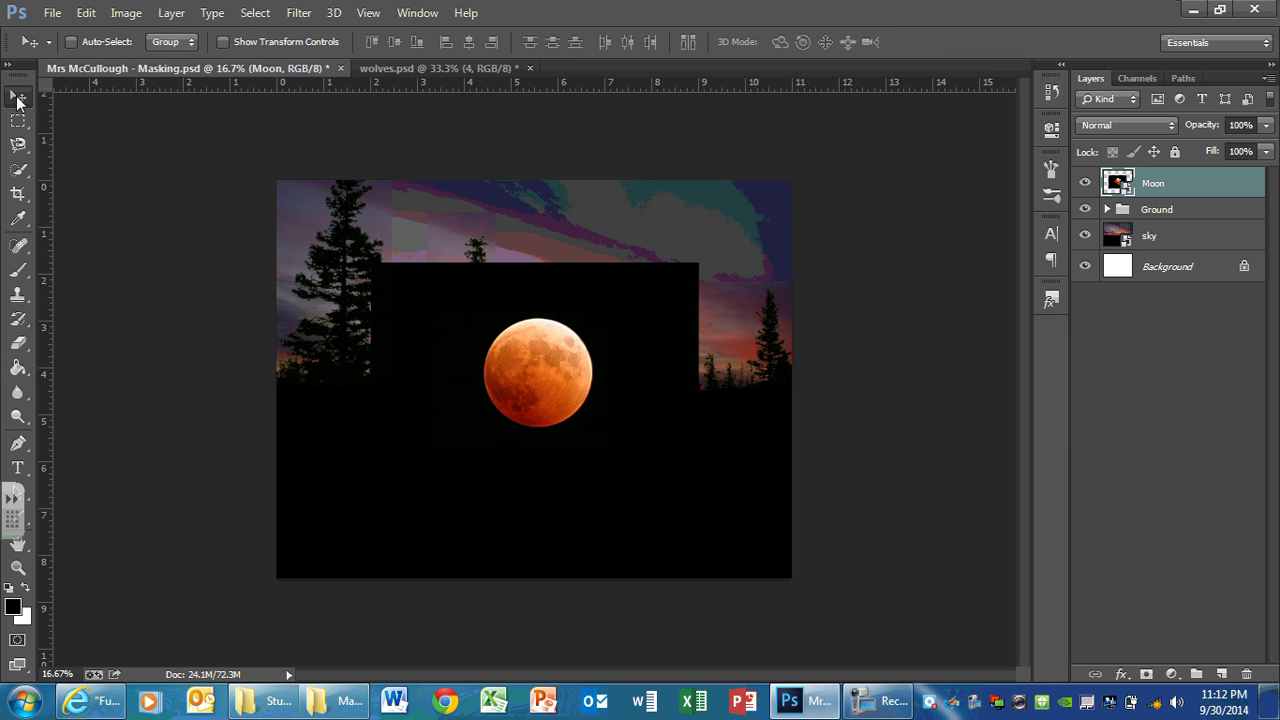
left_click_drag(1150, 183, 1157, 214)
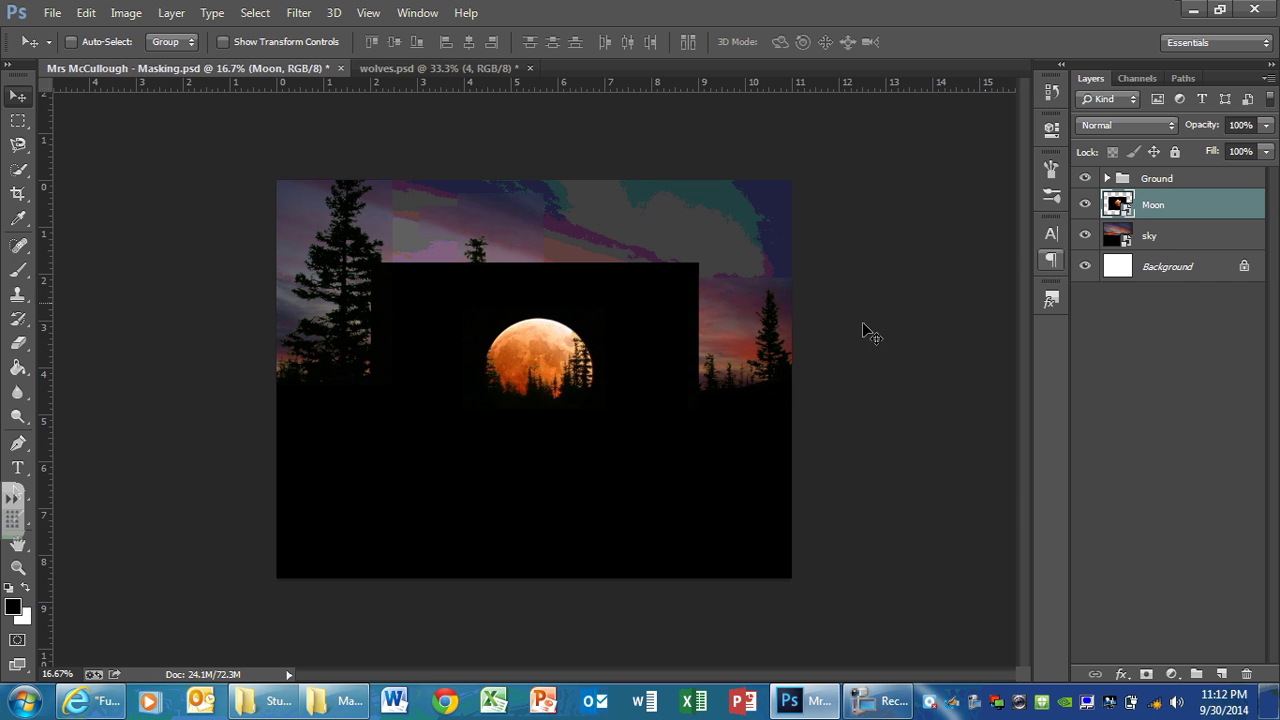
left_click_drag(543, 343, 565, 241)
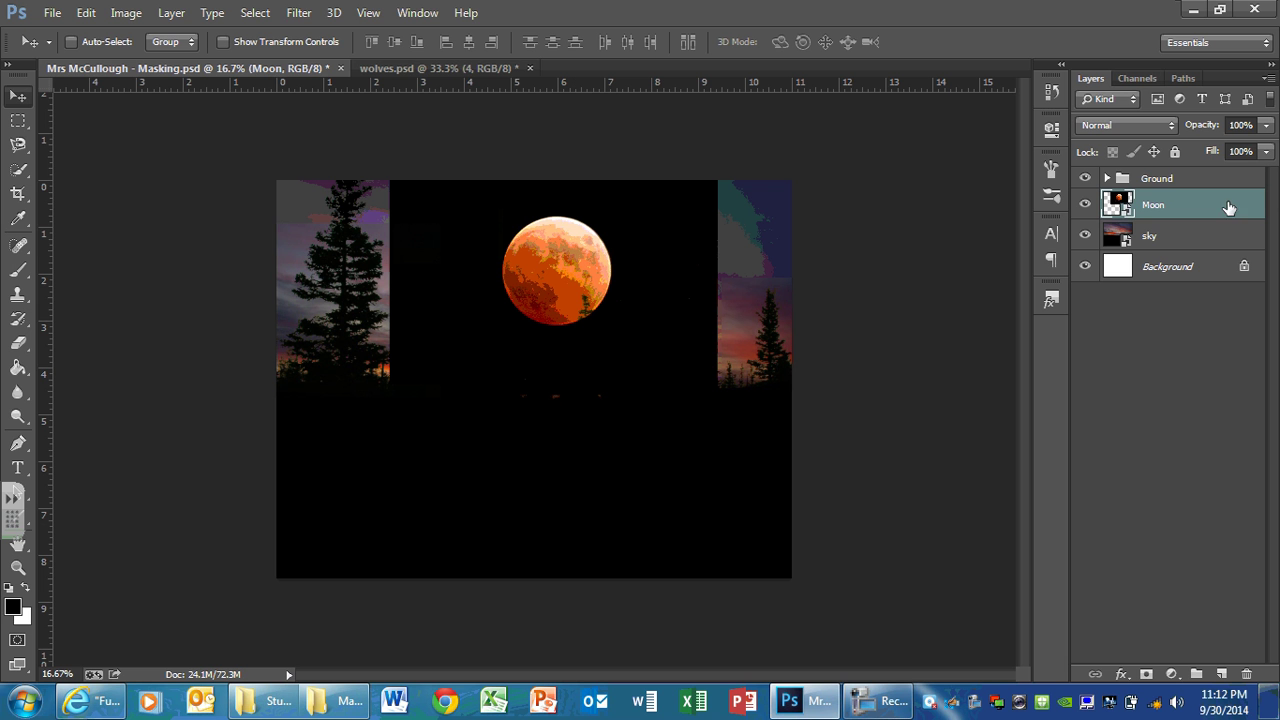
Try Darken on the Moon layer before setting its blend mode to Lighten, and move the moon slightly higher.
left_click(1108, 126)
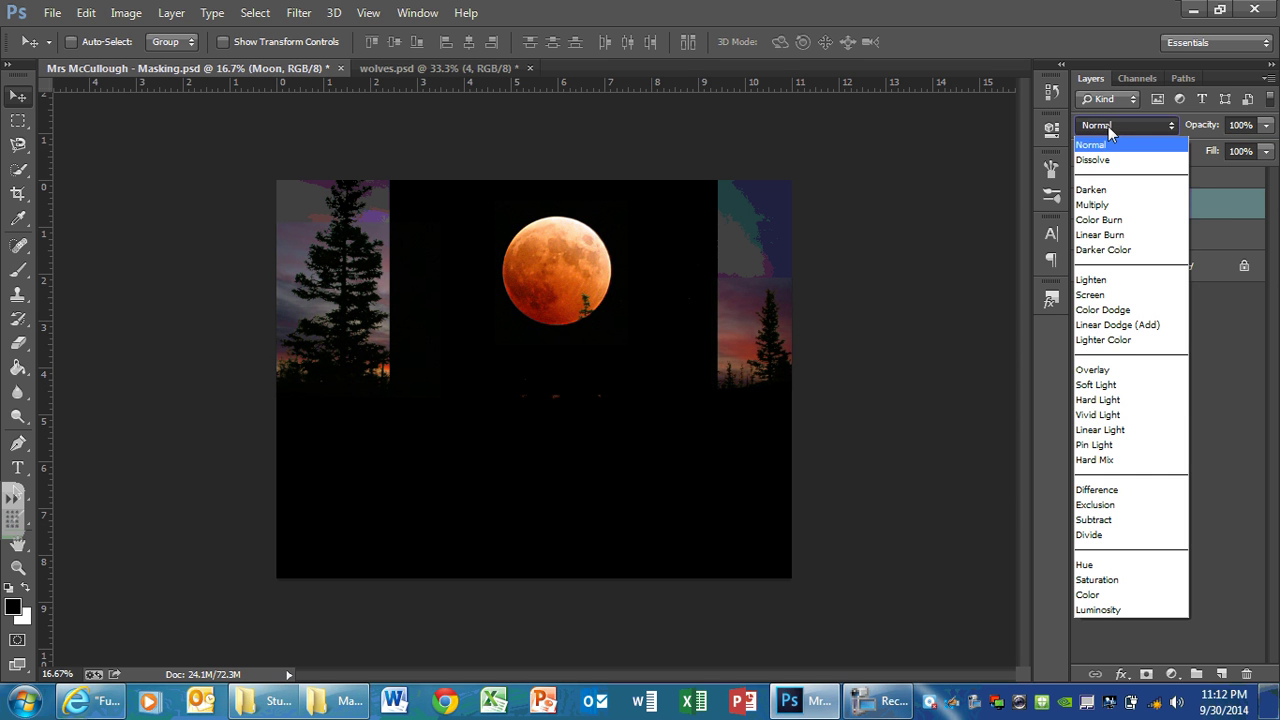
left_click(1100, 192)
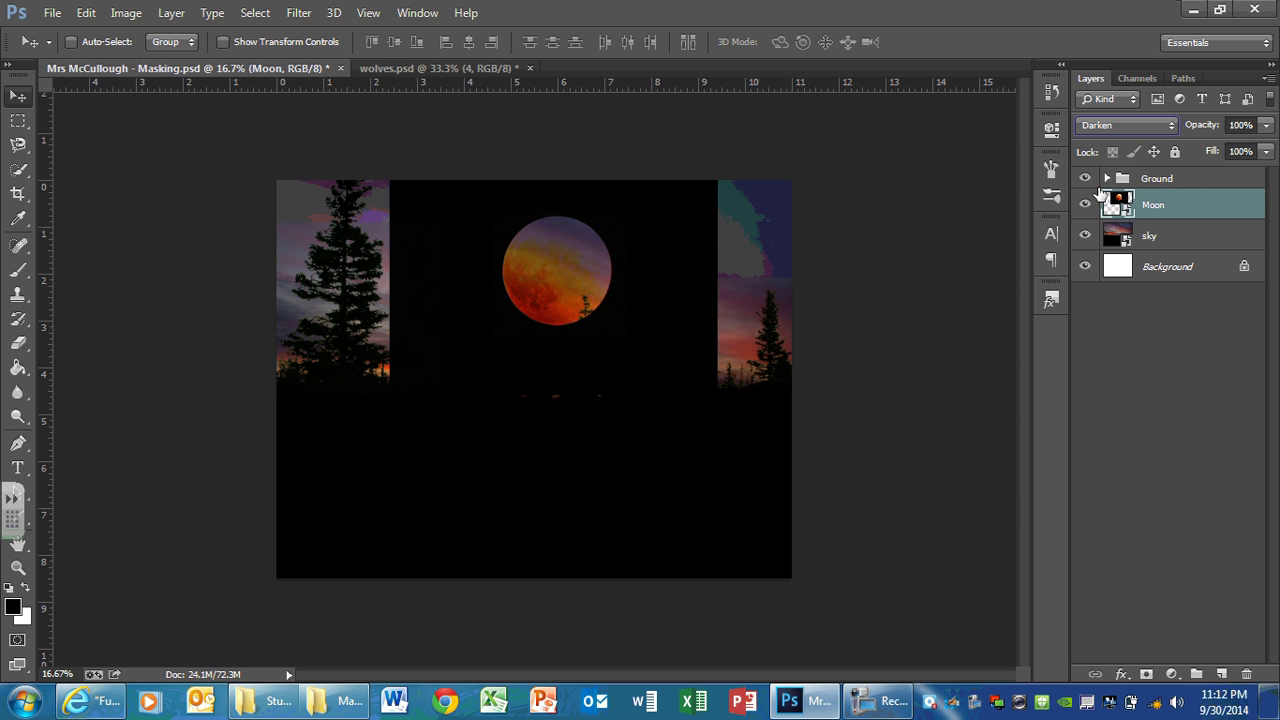
left_click(1112, 122)
left_click(1090, 283)
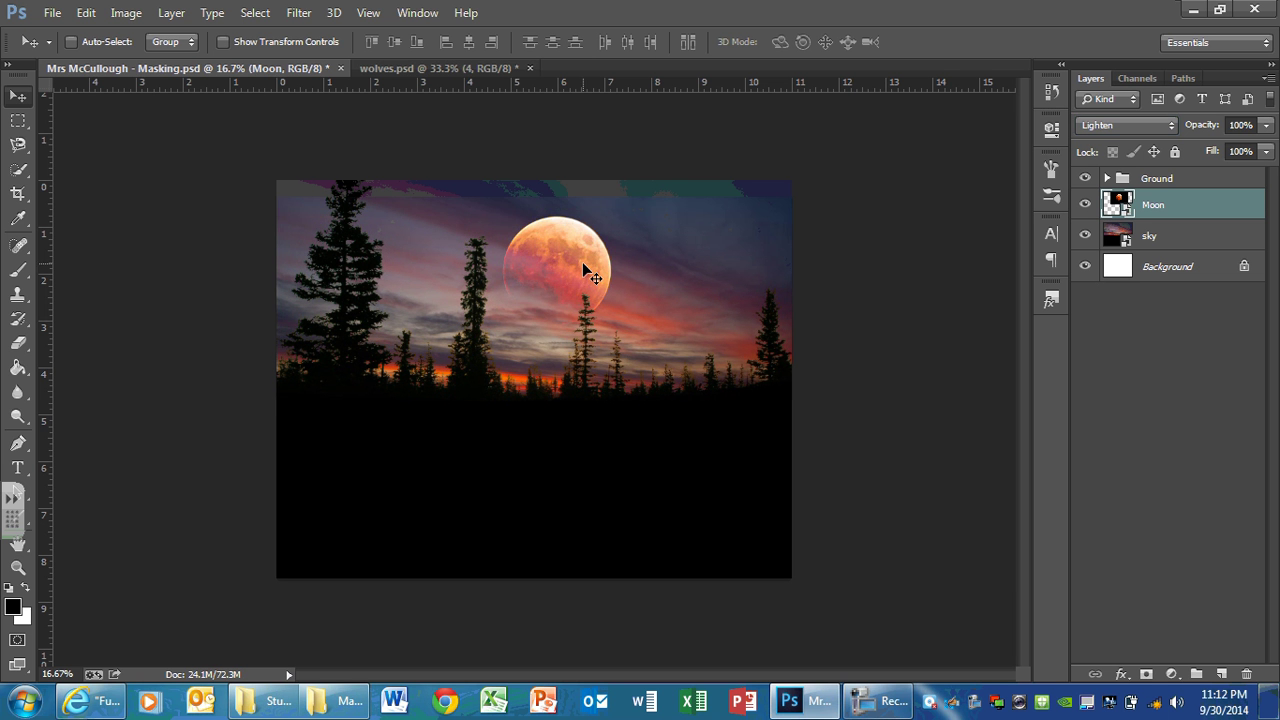
mouse_move(585, 270)
left_mouse_down()
mouse_move(580, 231)
mouse_move(565, 224)
mouse_move(588, 258)
left_mouse_up()
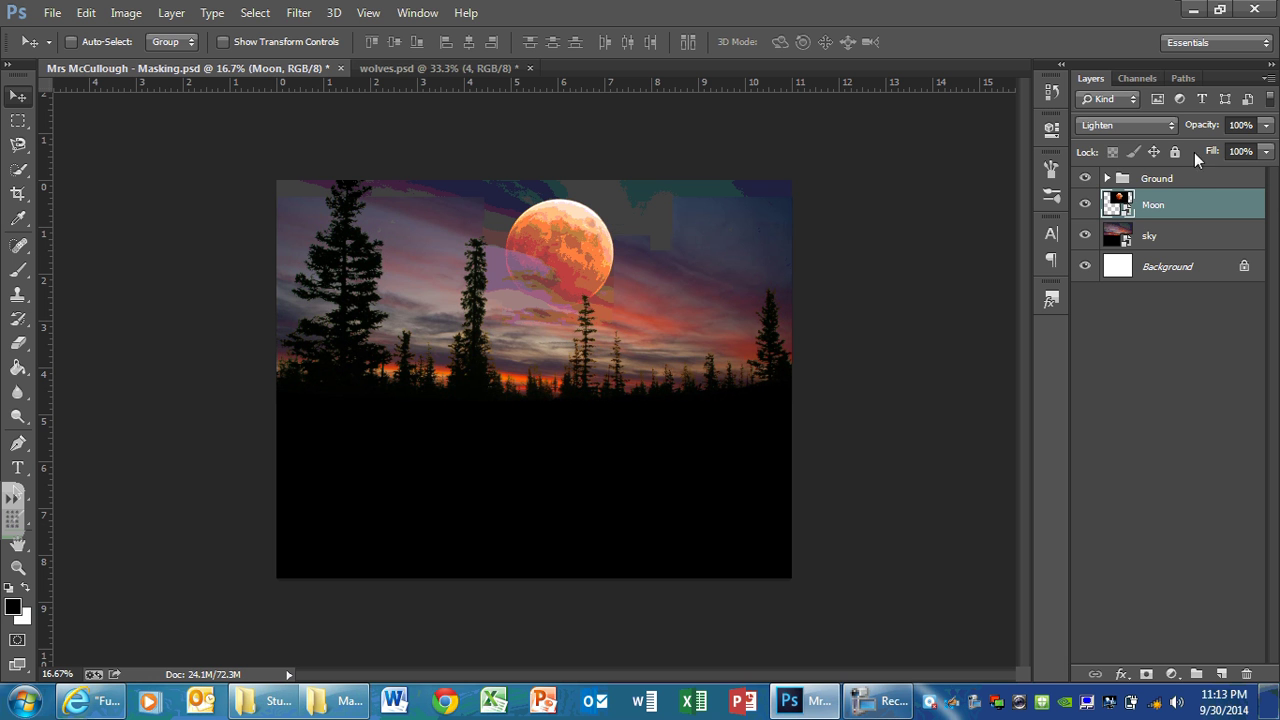
Switch the Moon layer's blend mode to Normal for comparison and back to Lighten.
left_click(1139, 128)
left_click(1110, 127)
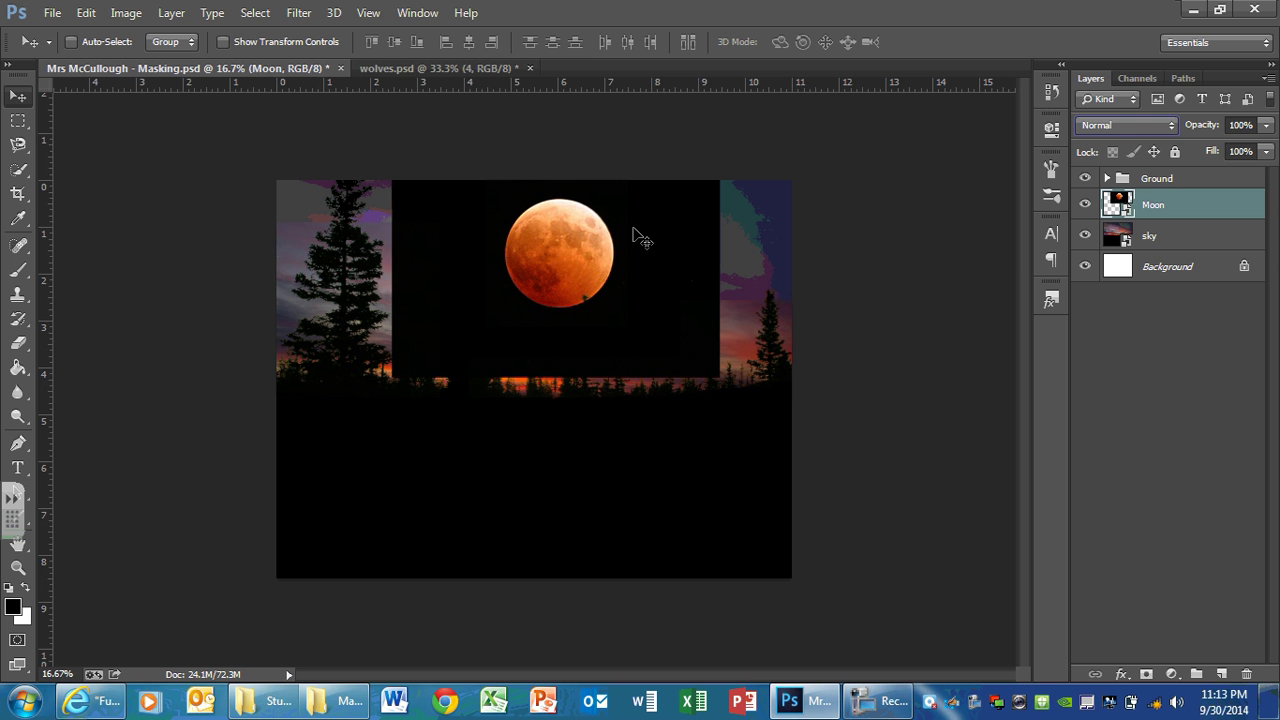
left_click(1144, 131)
left_click(1093, 285)
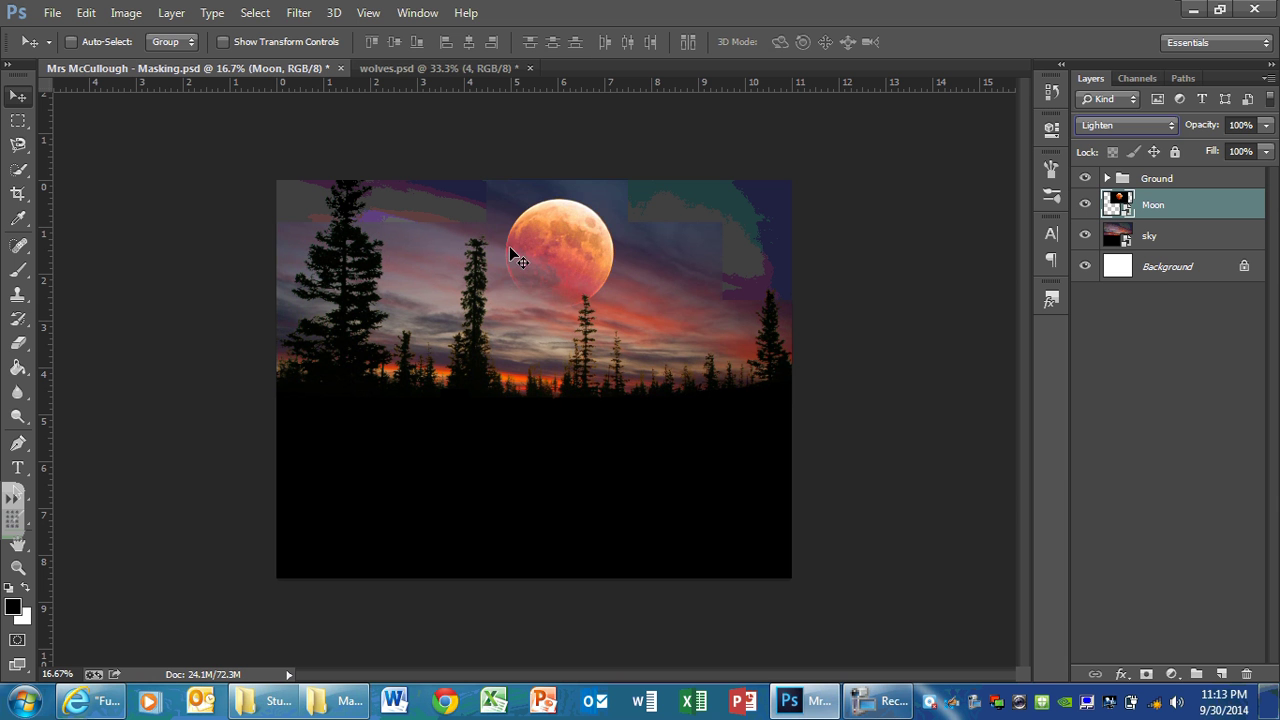
Shift the moon slightly to the left and reapply the Lighten blend mode to its layer.
mouse_move(570, 258)
left_mouse_down()
mouse_move(542, 250)
mouse_move(574, 238)
mouse_move(568, 251)
left_mouse_up()
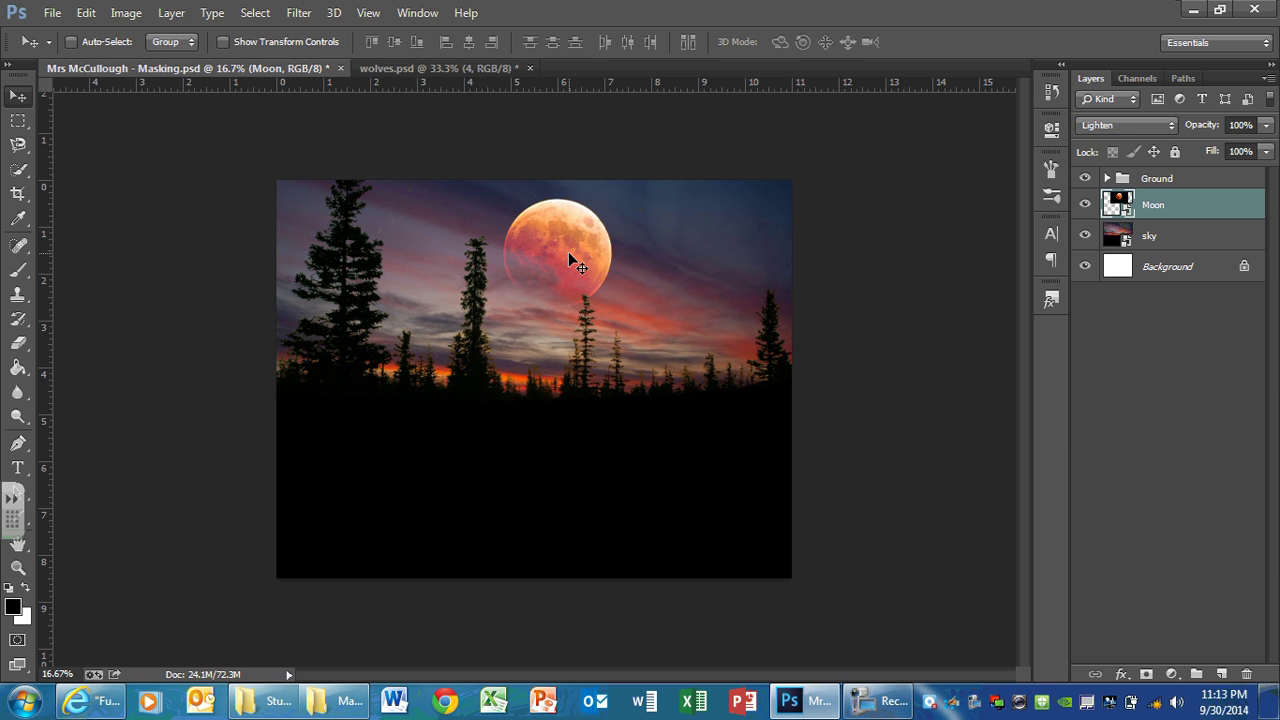
left_click(1110, 124)
left_click(1110, 282)
Place the road image above the Moon layer and move it up so the road covers the moon.
left_click(55, 13)
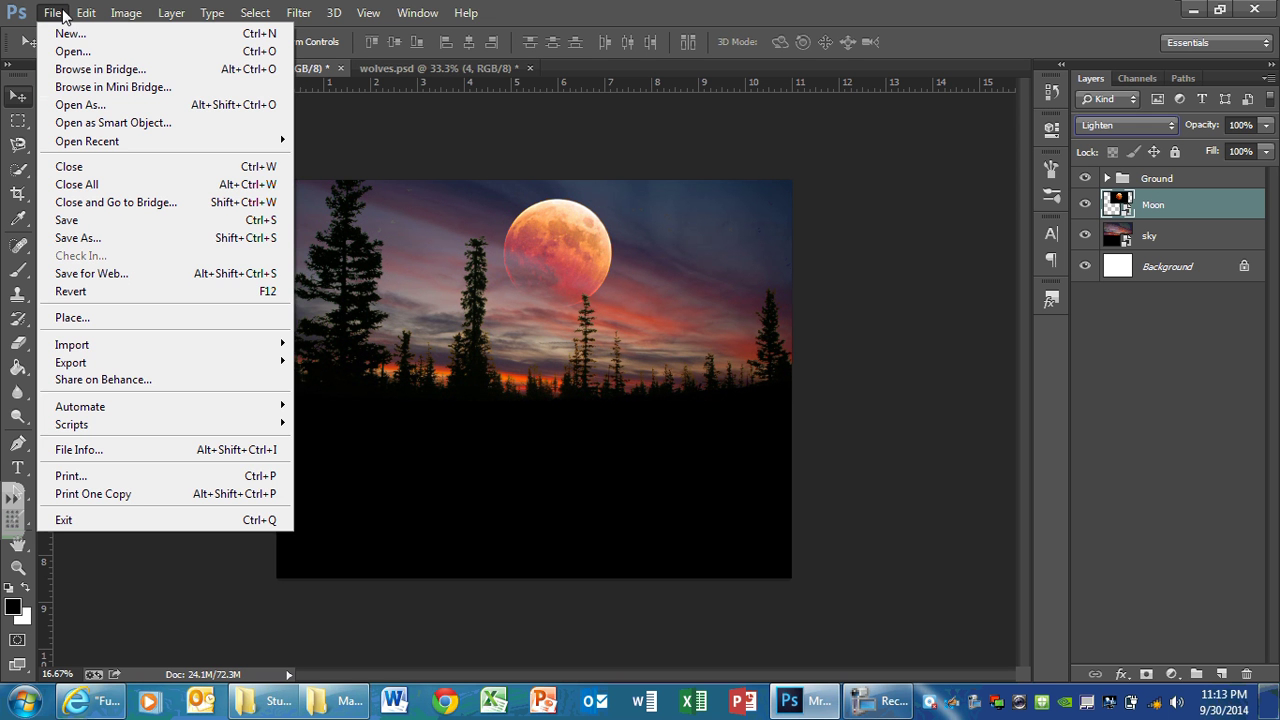
left_click(82, 320)
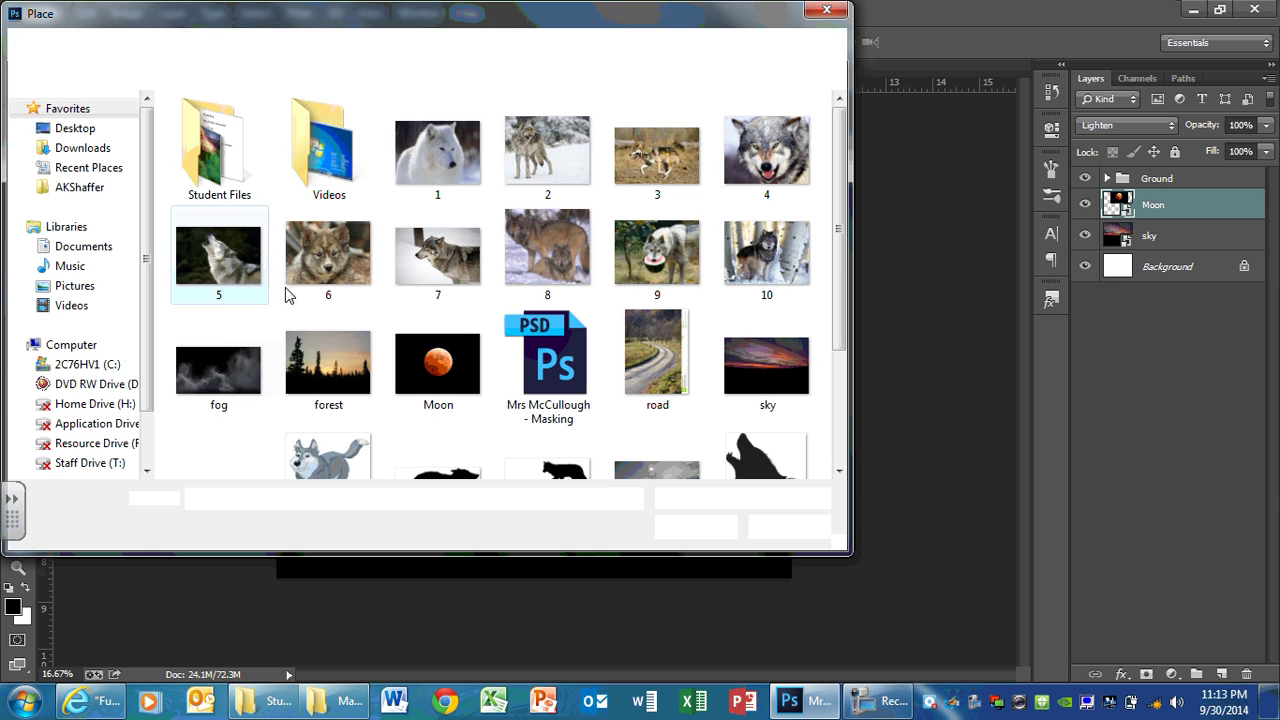
left_click(665, 348)
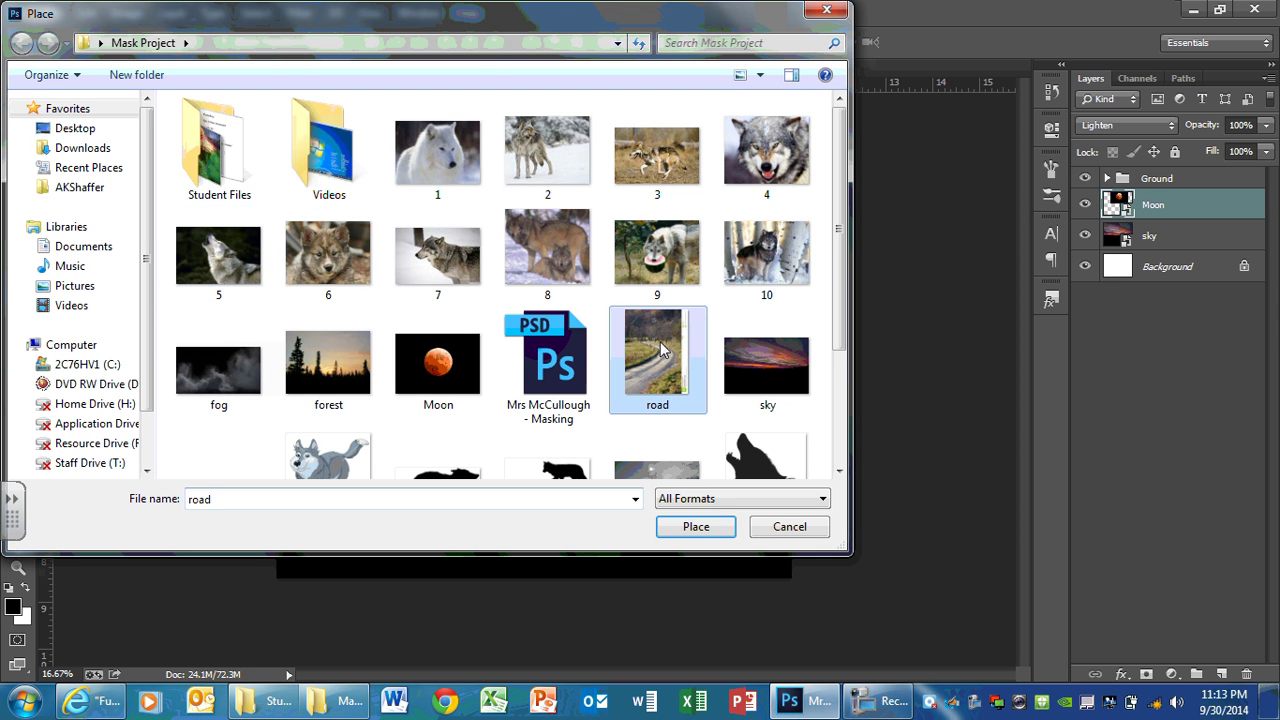
left_click(718, 529)
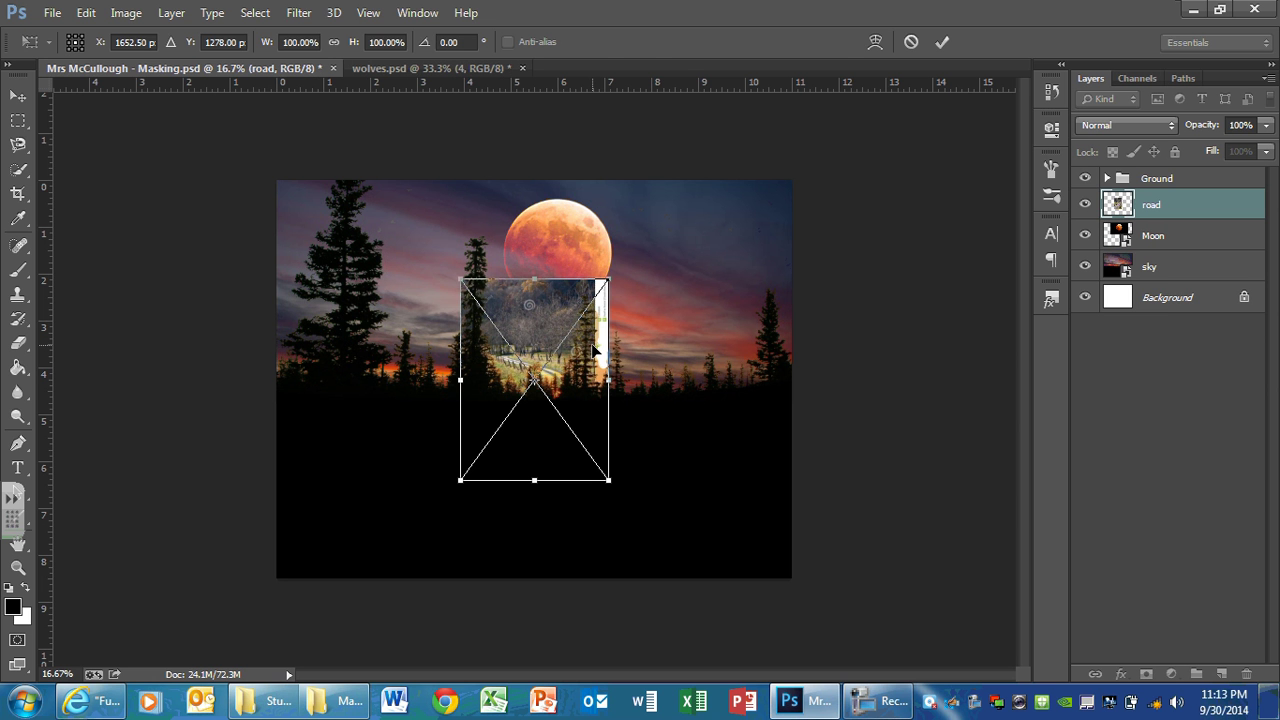
key("Return")
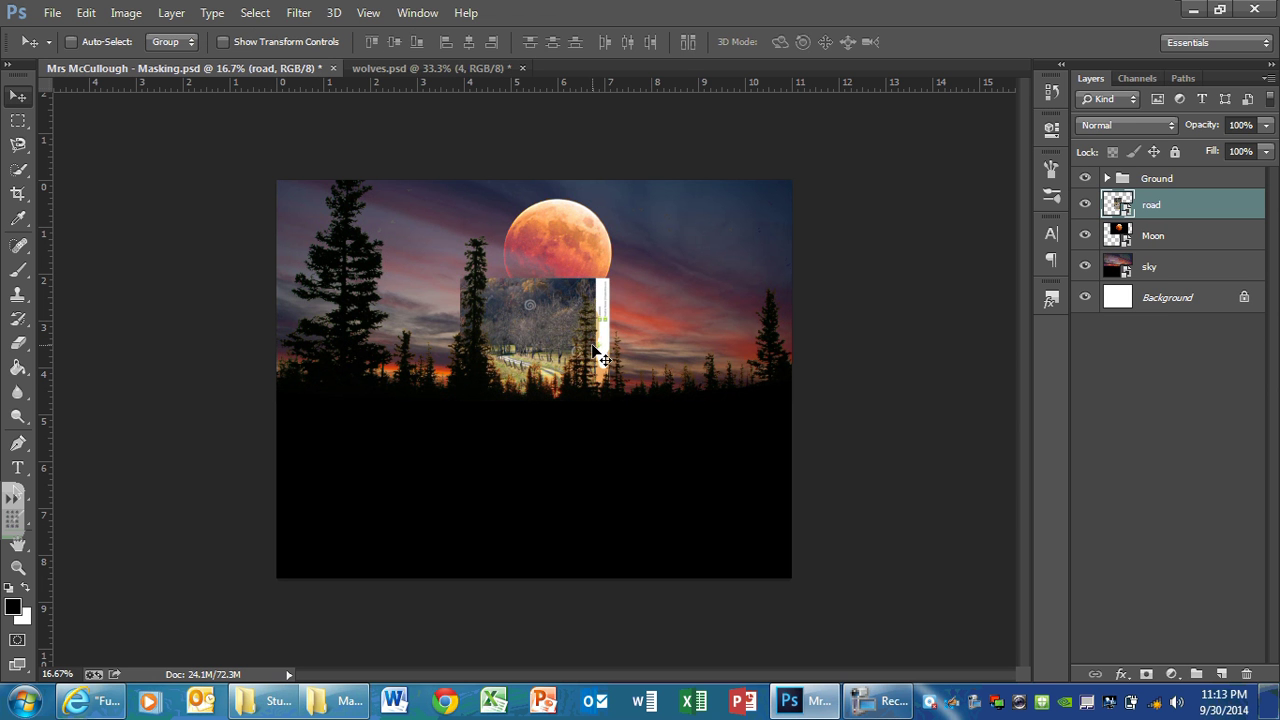
left_click_drag(562, 311, 518, 253)
left_click_drag(557, 236, 571, 216)
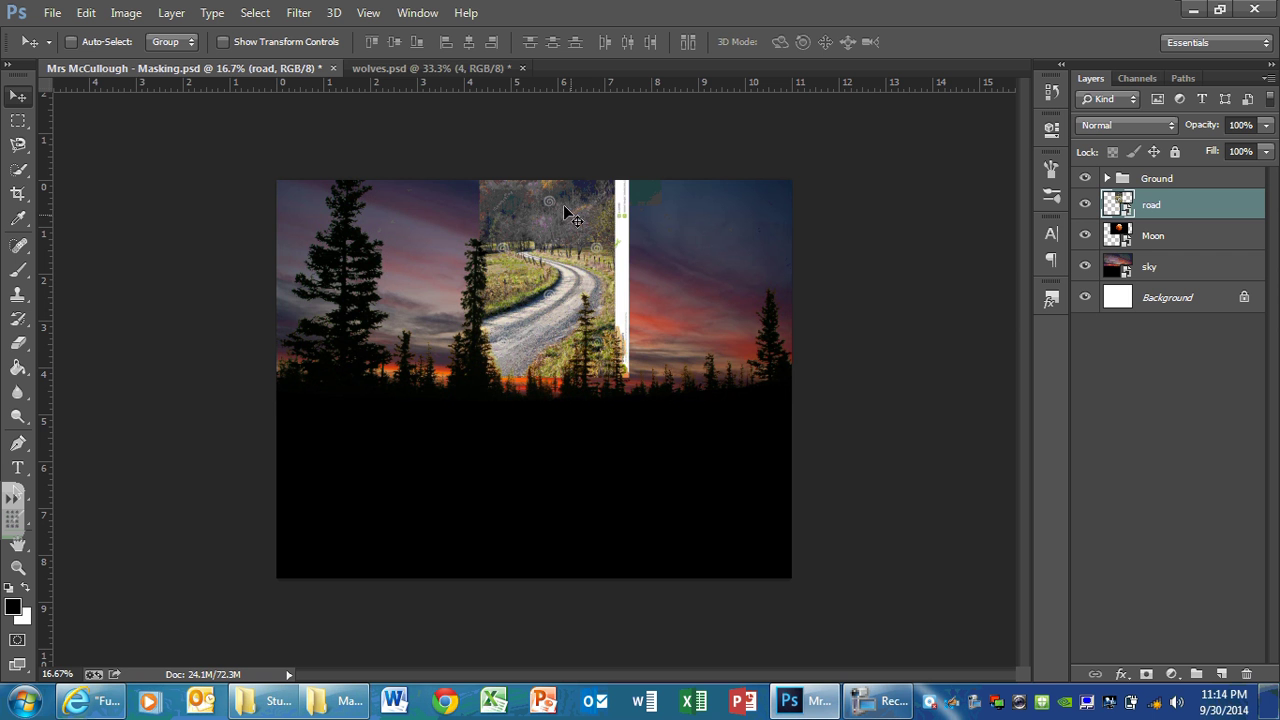
Check the finished composite in wolves.psd, and shift the road image slightly to the right in the masking document.
left_click(398, 68)
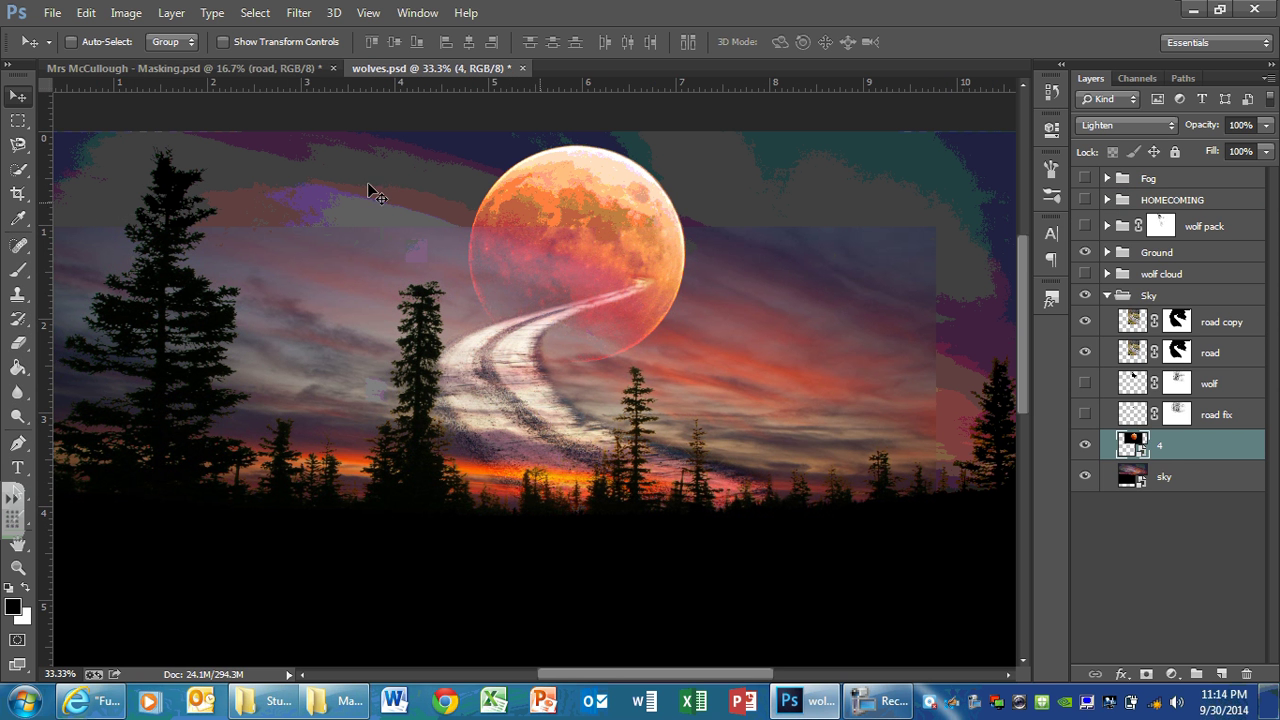
left_click(252, 68)
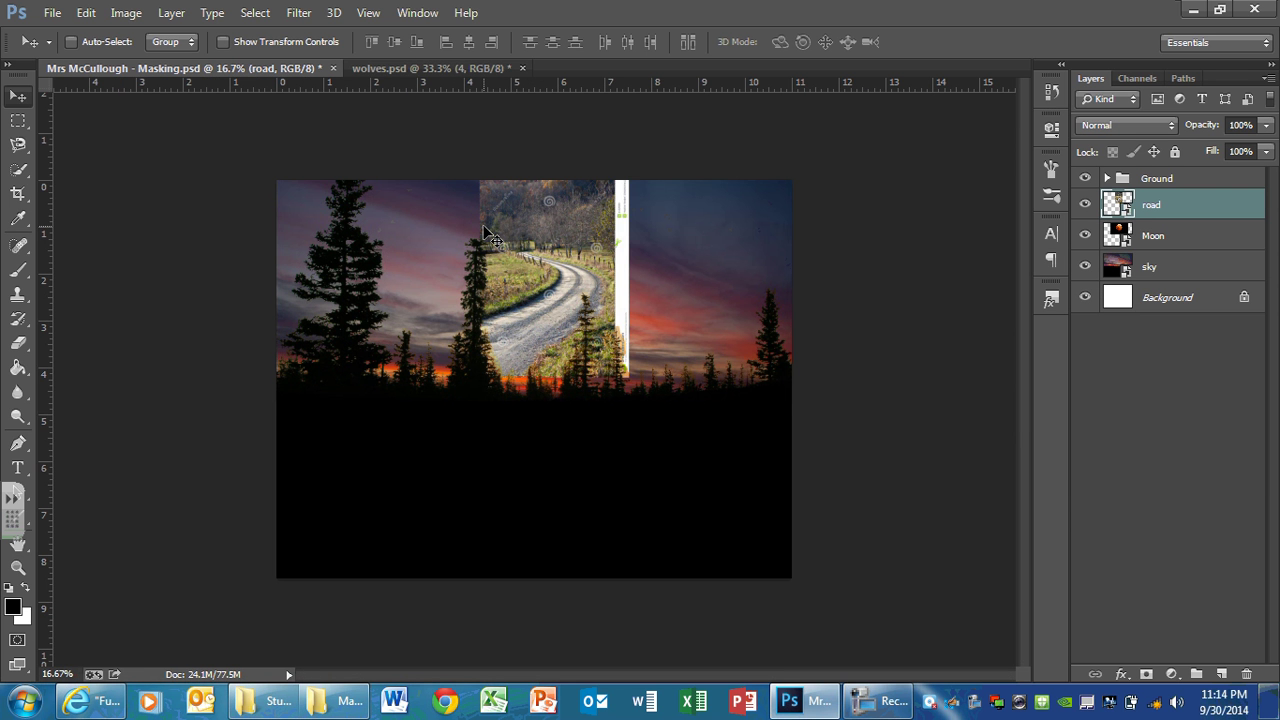
key("ctrl+plus")
key("ctrl+plus")
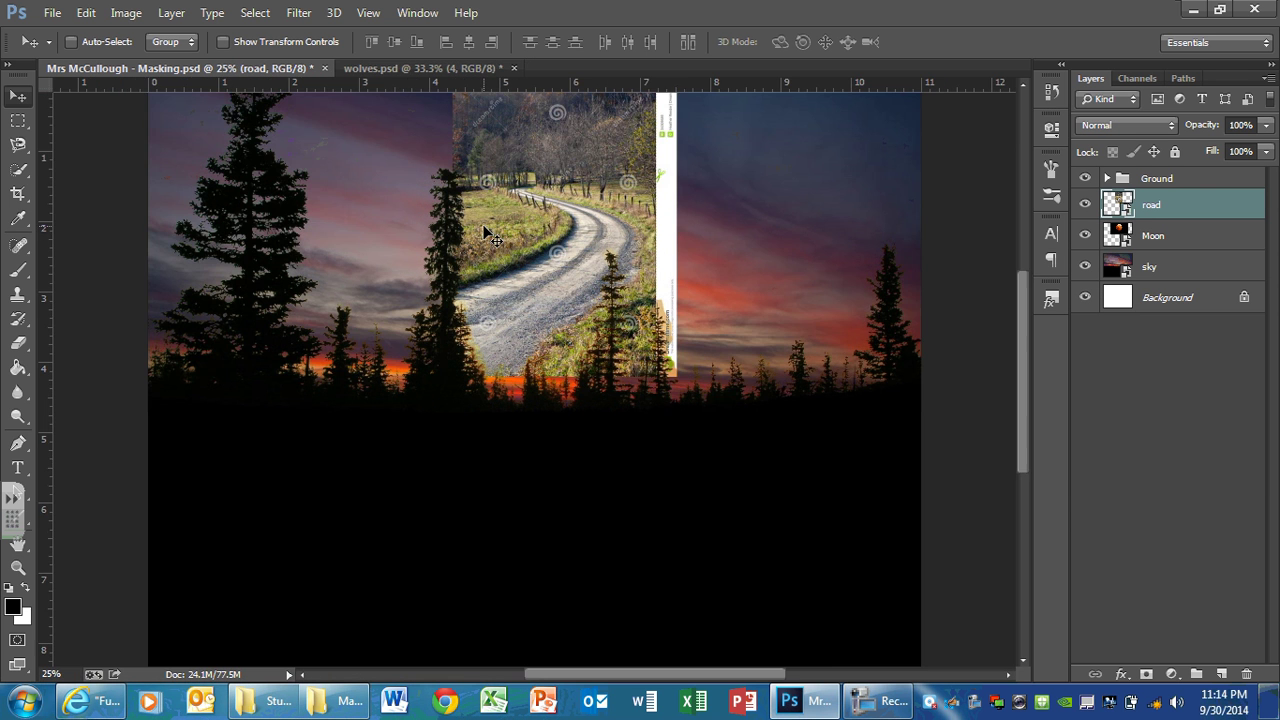
scroll(490, 235, "down", 1)
scroll(490, 235, "up", 1)
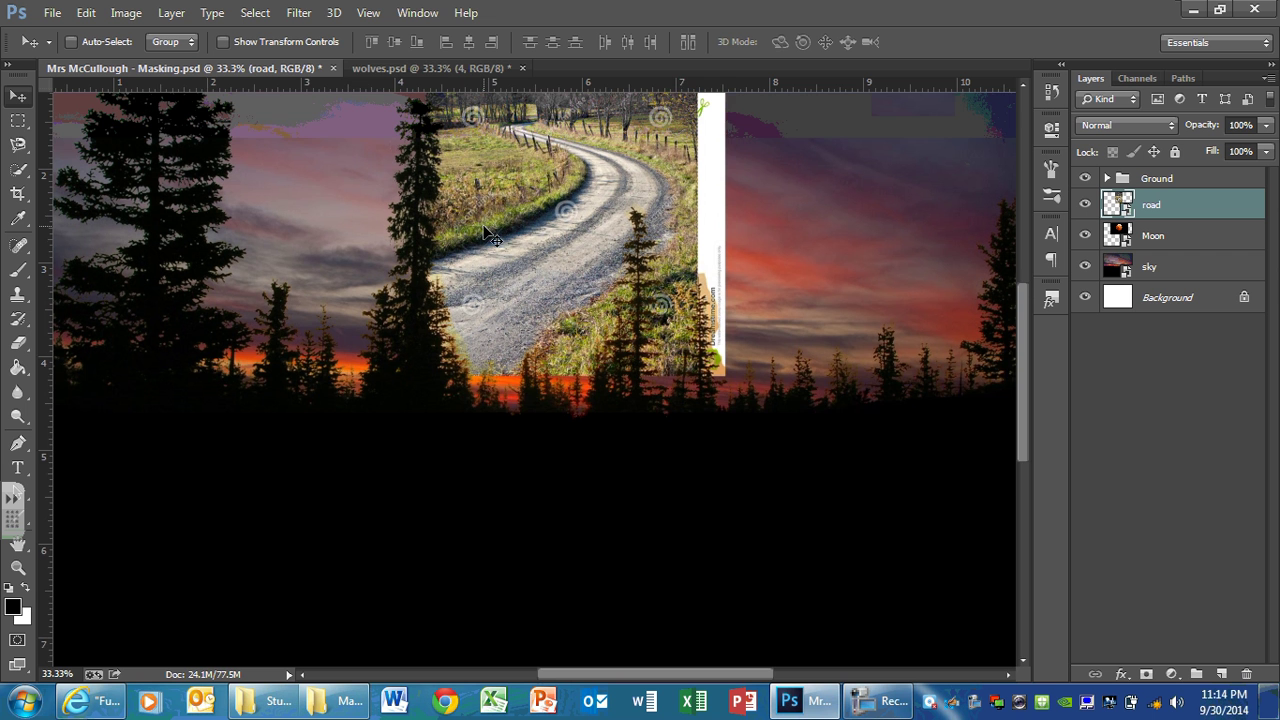
scroll(490, 235, "up", 1)
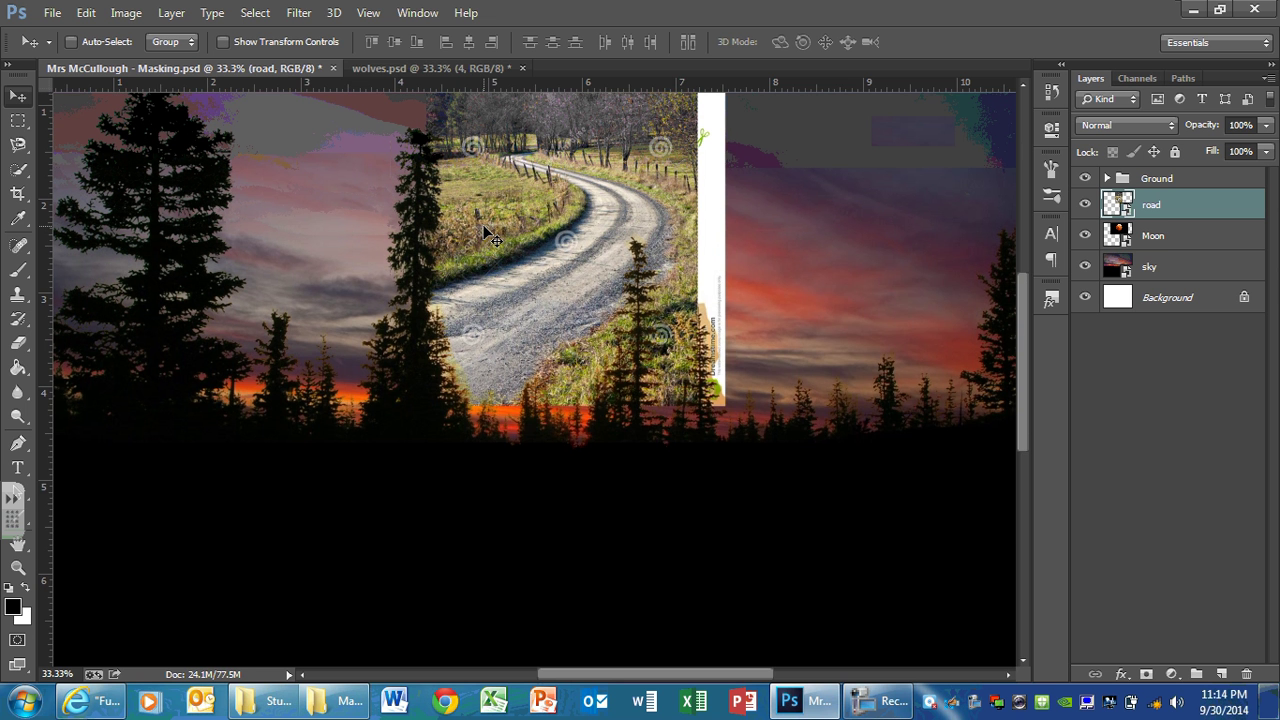
scroll(490, 235, "up", 3)
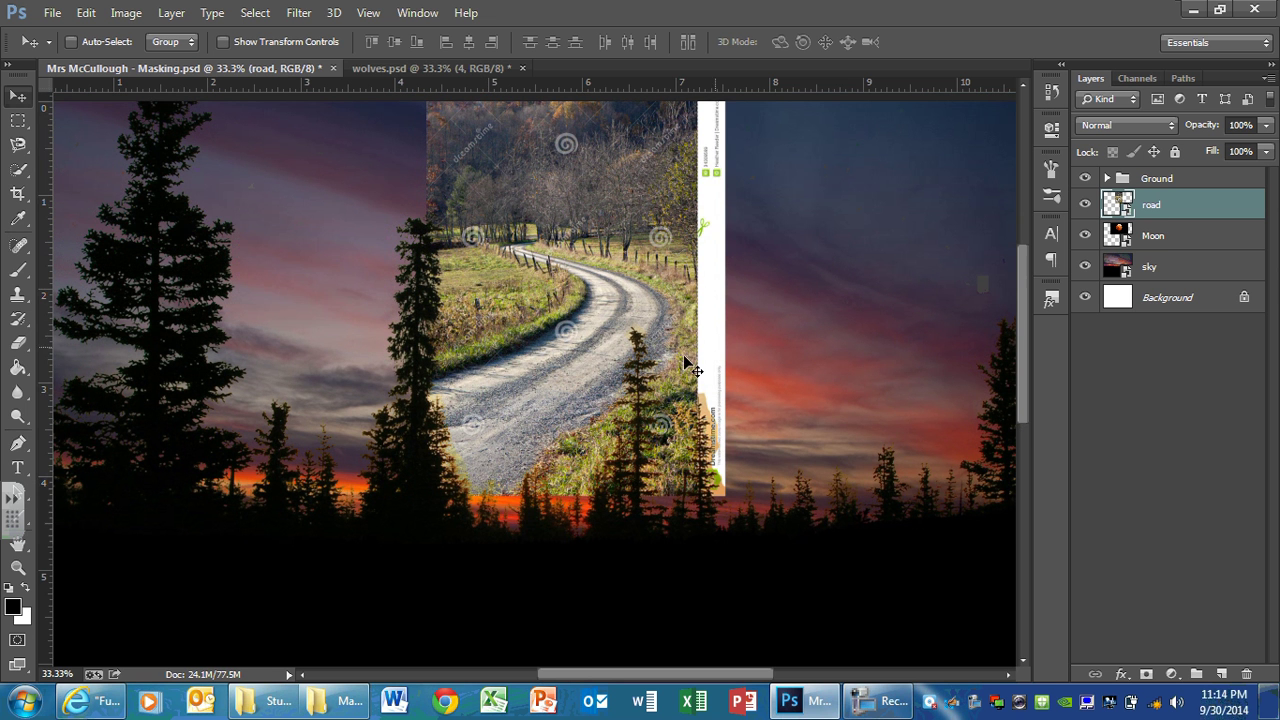
left_click_drag(585, 313, 600, 313)
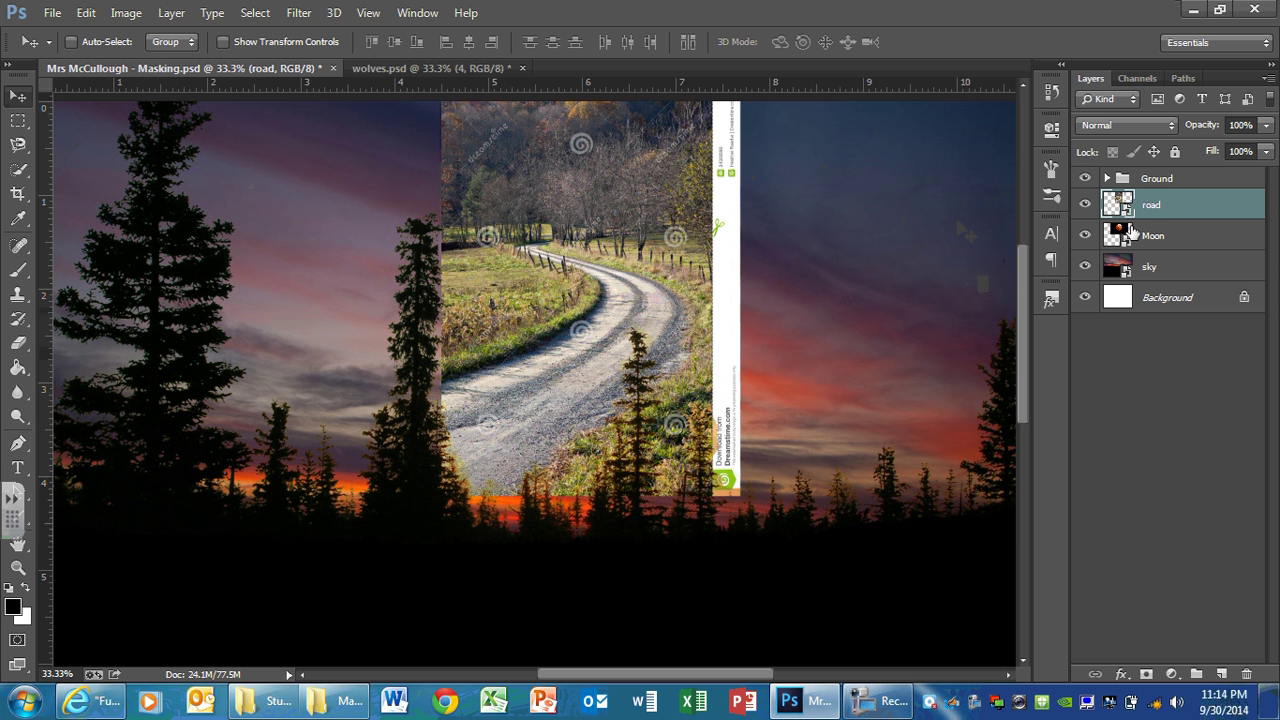
Move the road layer above the Ground group and lower the road image until the moon's top edge shows above it.
left_click_drag(1142, 210, 1134, 172)
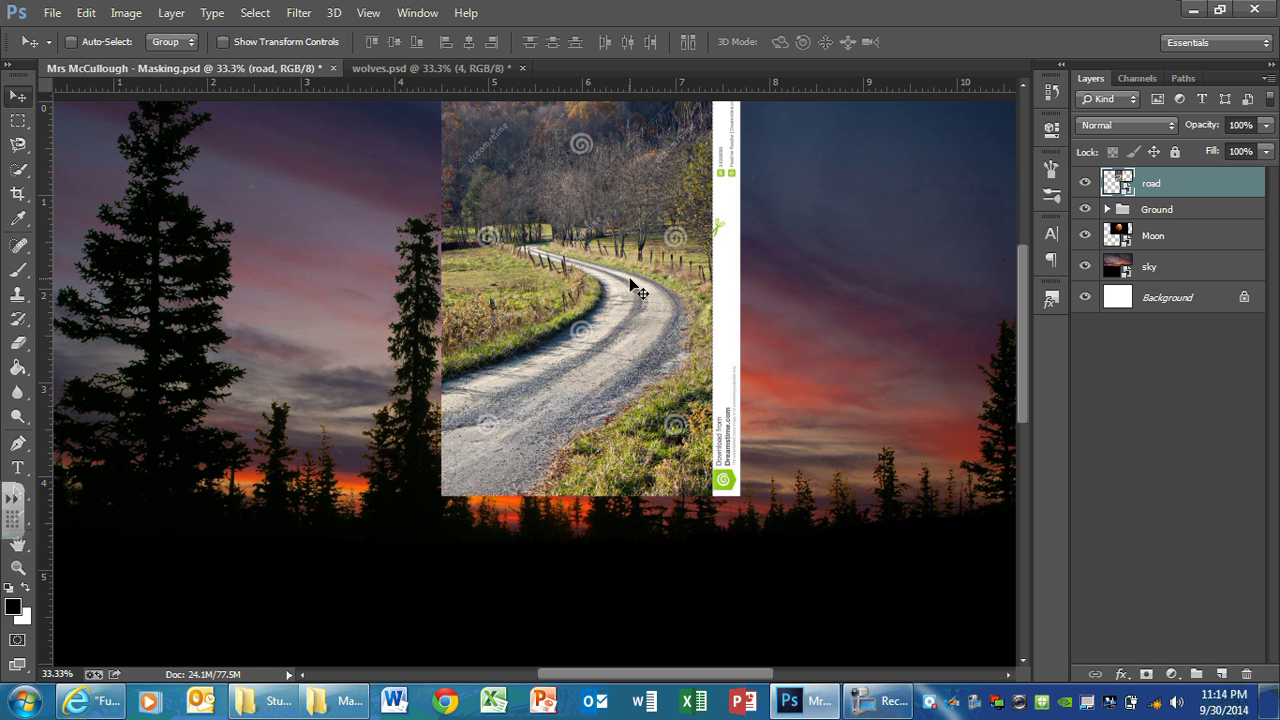
left_click_drag(639, 289, 640, 357)
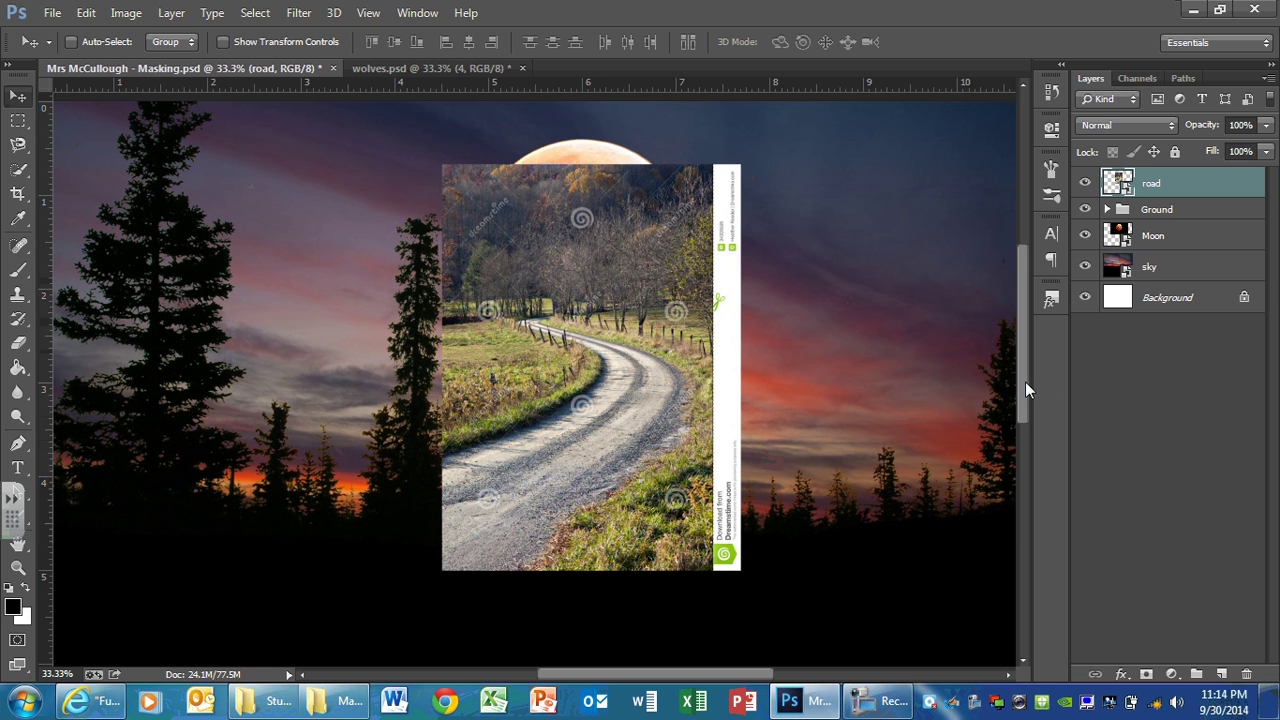
left_click_drag(1025, 381, 1025, 396)
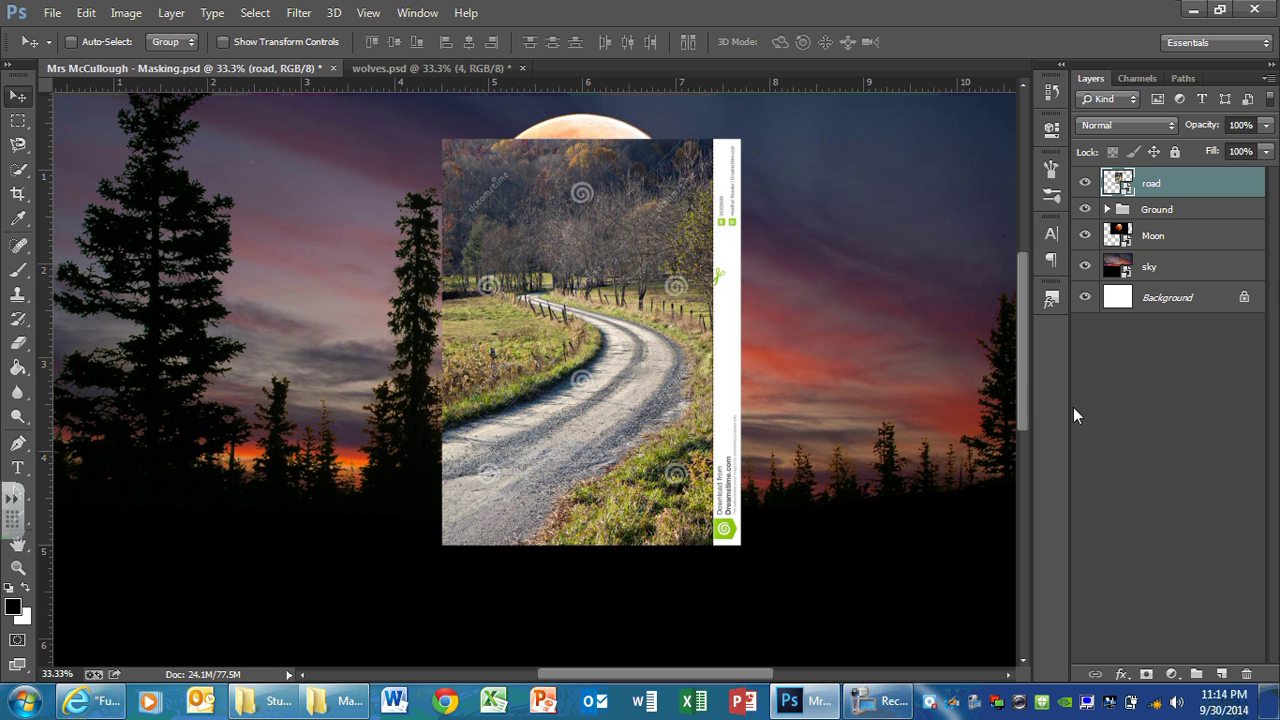
Add a layer mask to the road layer and choose a soft round brush for painting on it.
left_click(1147, 673)
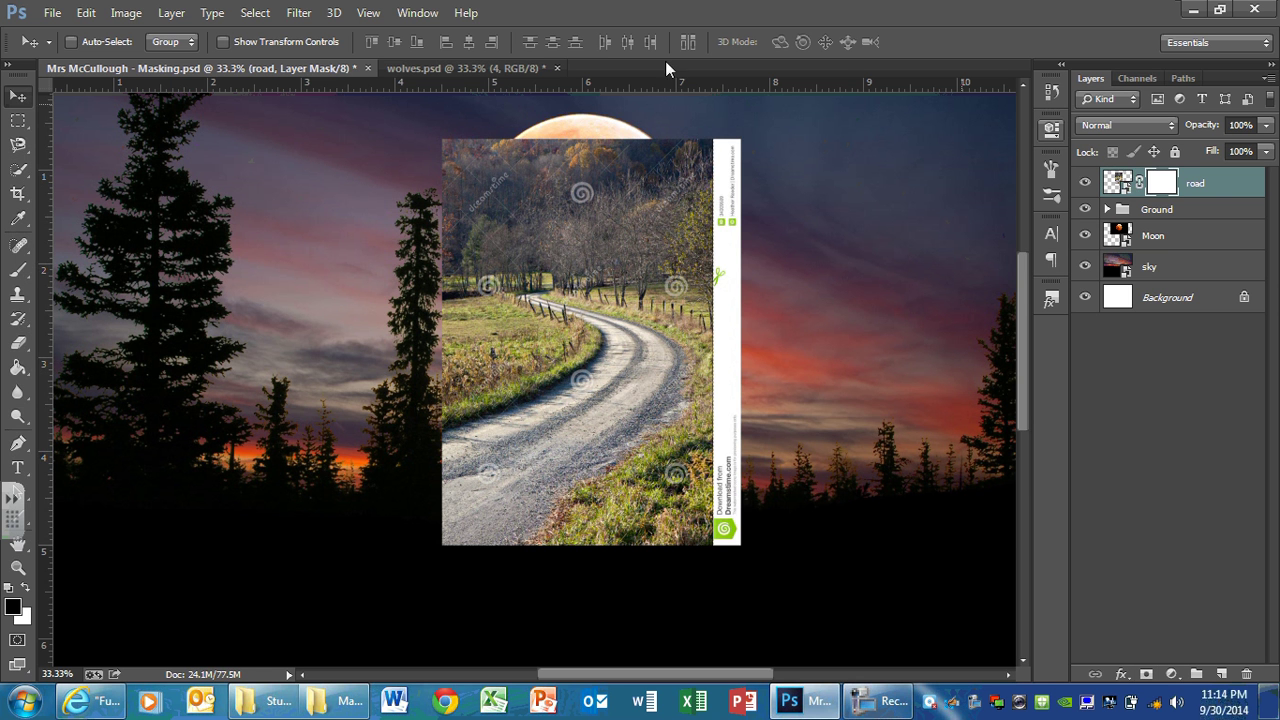
left_click(8, 272)
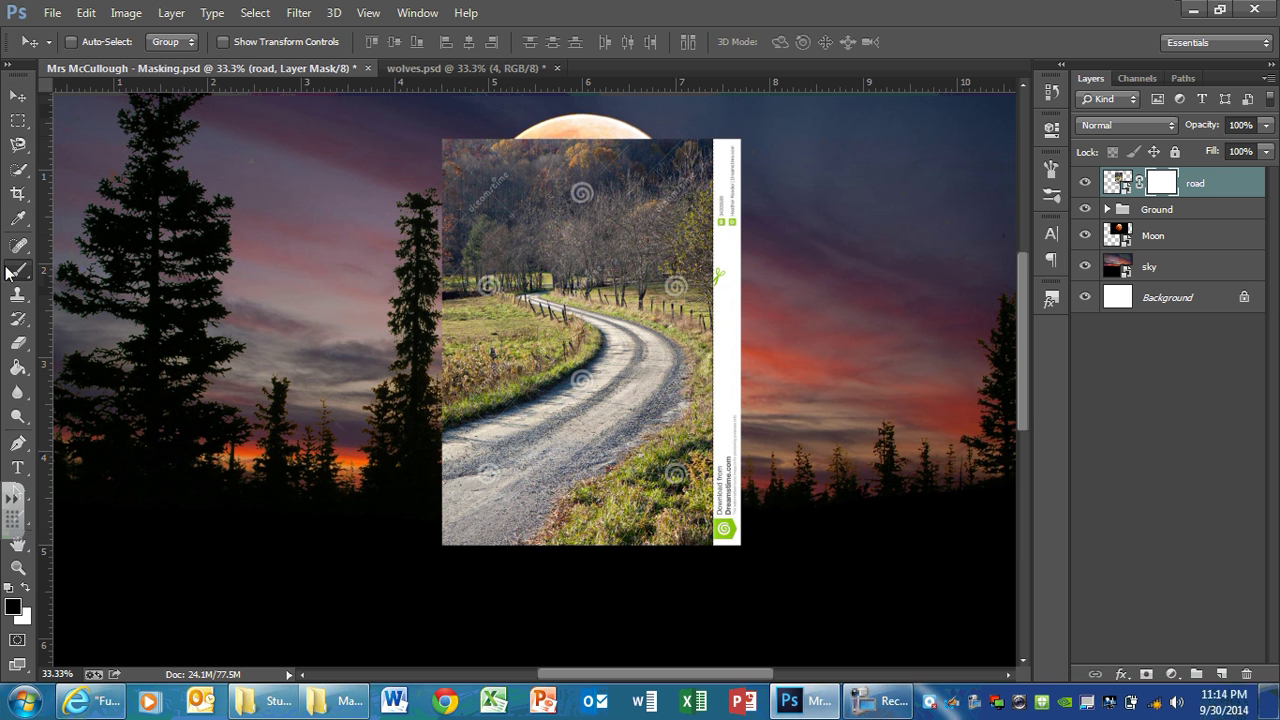
left_click(97, 41)
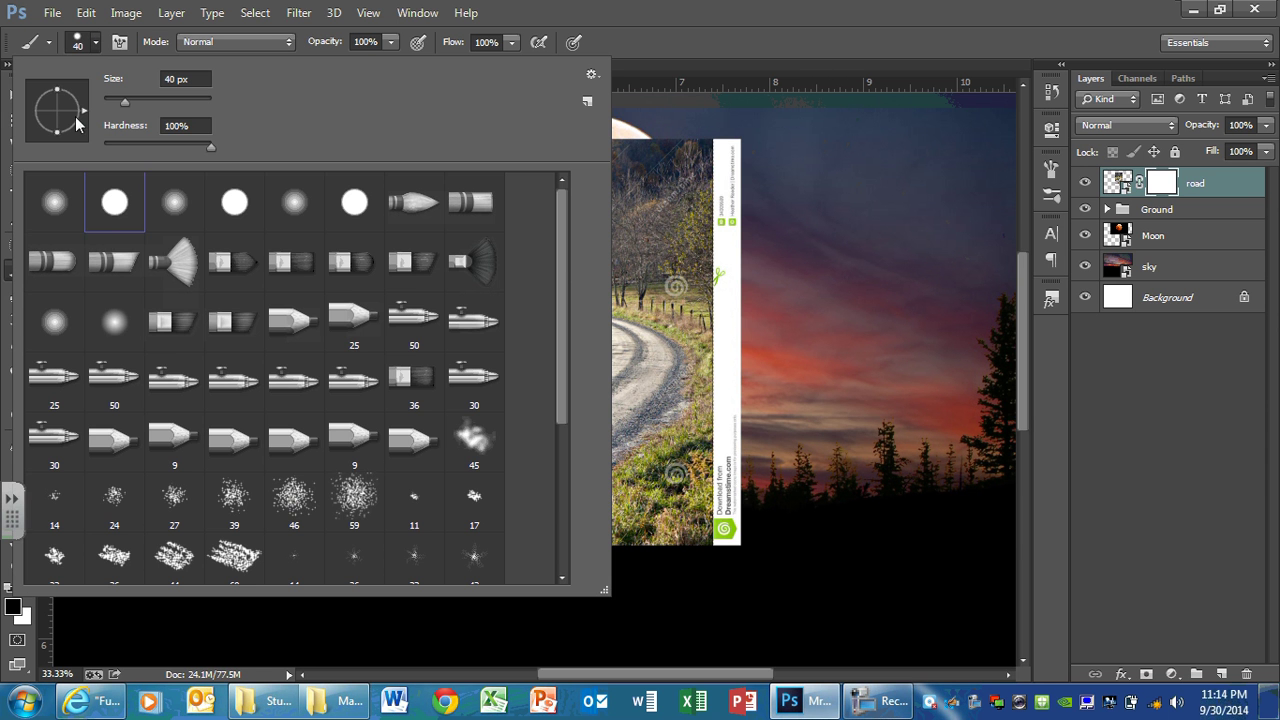
left_click(99, 40)
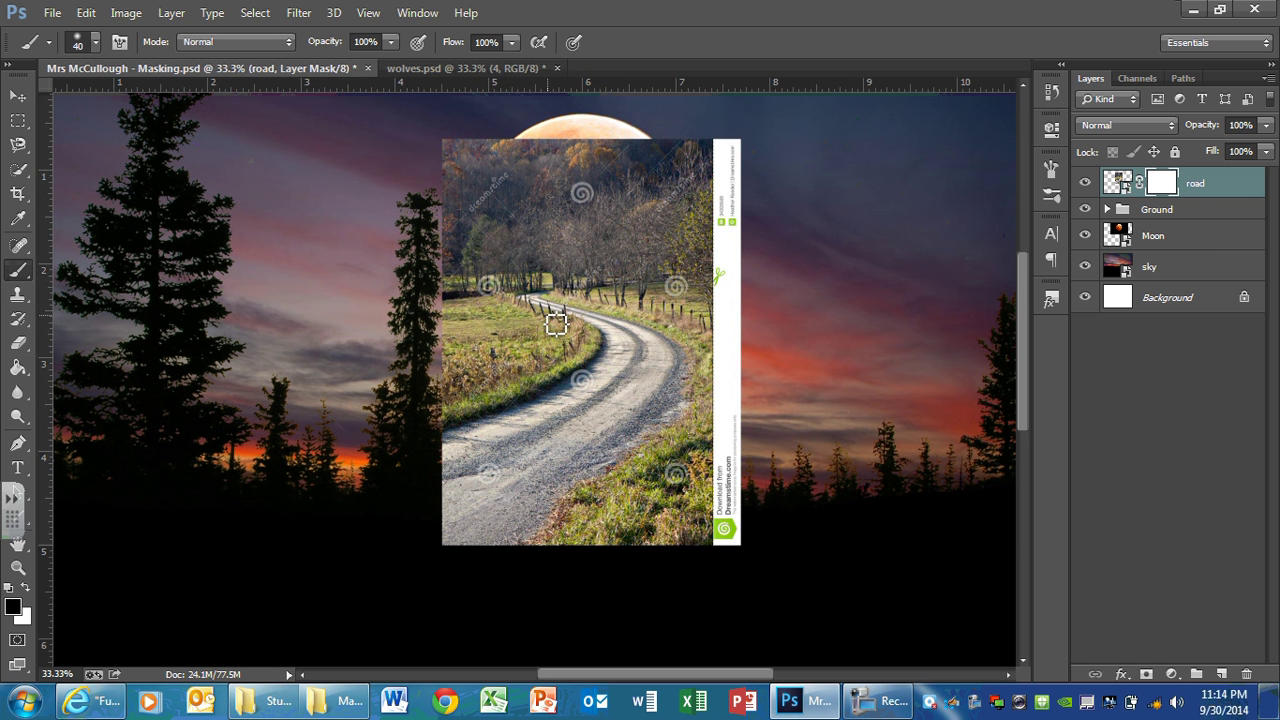
Enlarge the brush to 400 px and mask out in black the upper part of the road image covering the moon.
key("bracketright")
key("bracketright")
key("bracketright")
key("bracketright")
key("bracketright")
key("bracketright")
key("bracketright")
mouse_move(644, 219)
left_mouse_down()
mouse_move(669, 183)
mouse_move(714, 222)
mouse_move(677, 151)
mouse_move(724, 196)
mouse_move(746, 190)
mouse_move(705, 119)
mouse_move(751, 155)
mouse_move(734, 117)
left_mouse_up()
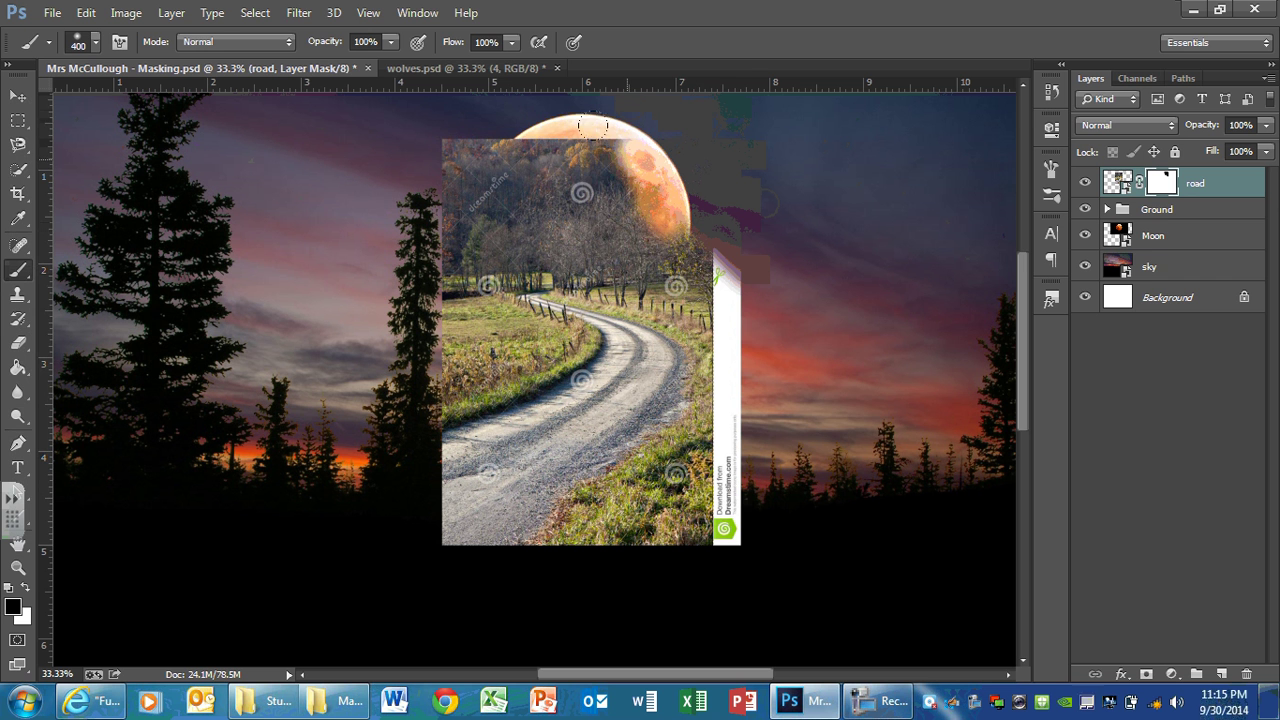
mouse_move(592, 126)
left_mouse_down()
mouse_move(656, 222)
mouse_move(569, 131)
mouse_move(432, 140)
mouse_move(513, 126)
mouse_move(420, 127)
left_mouse_up()
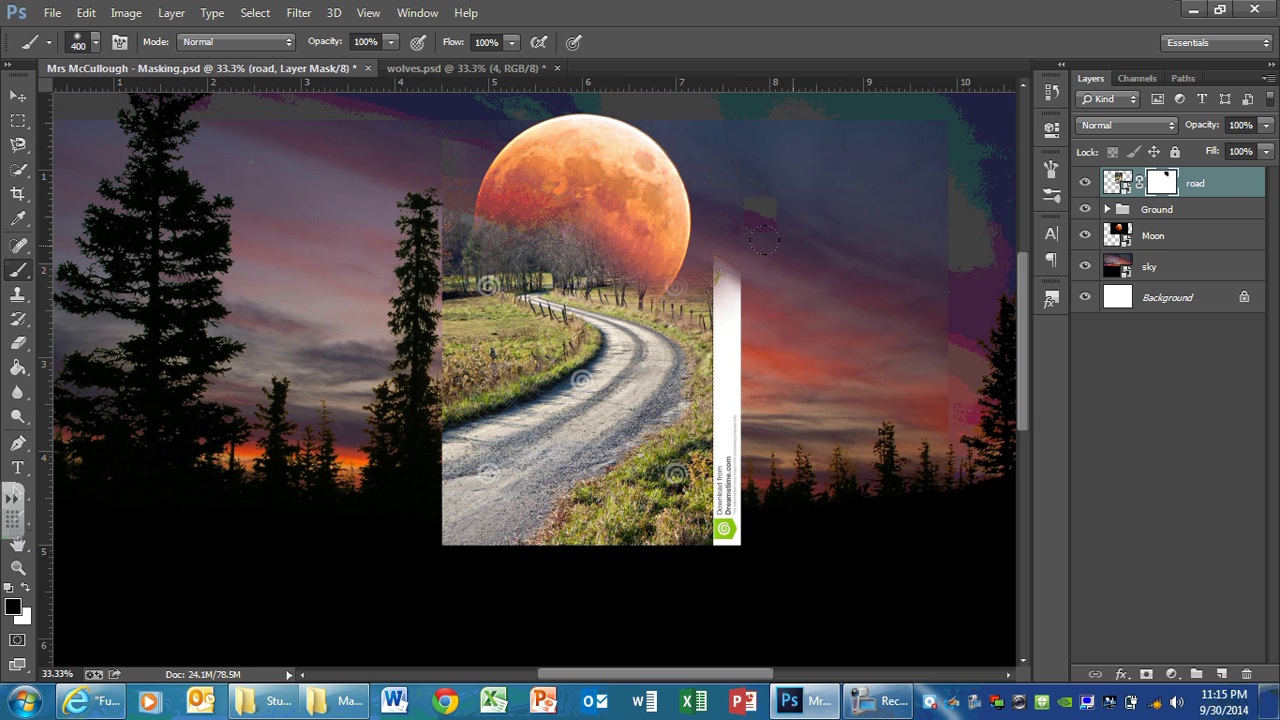
Mask out the white strip and the grass along the road's right side, reducing the brush to 150 px after undoing a stroke.
mouse_move(730, 275)
left_mouse_down()
mouse_move(722, 468)
mouse_move(621, 568)
left_mouse_up()
mouse_move(576, 520)
left_mouse_down()
mouse_move(665, 478)
mouse_move(695, 440)
left_mouse_up()
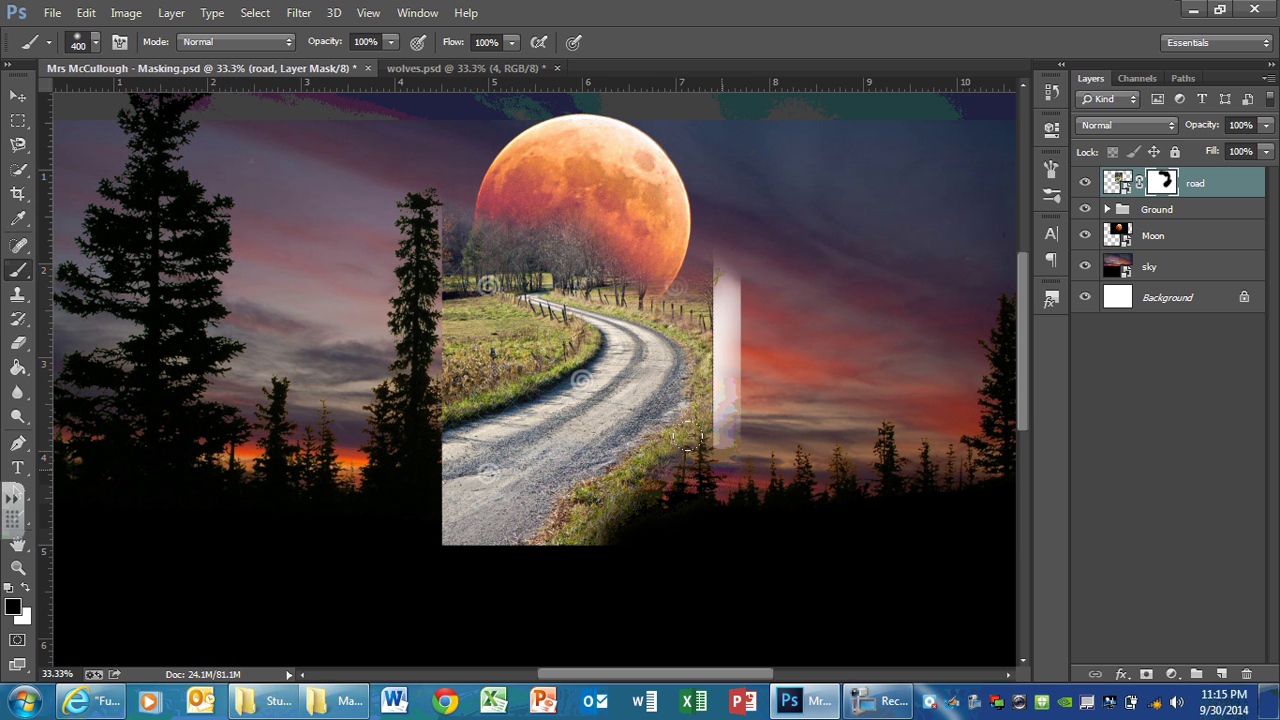
key("ctrl+z")
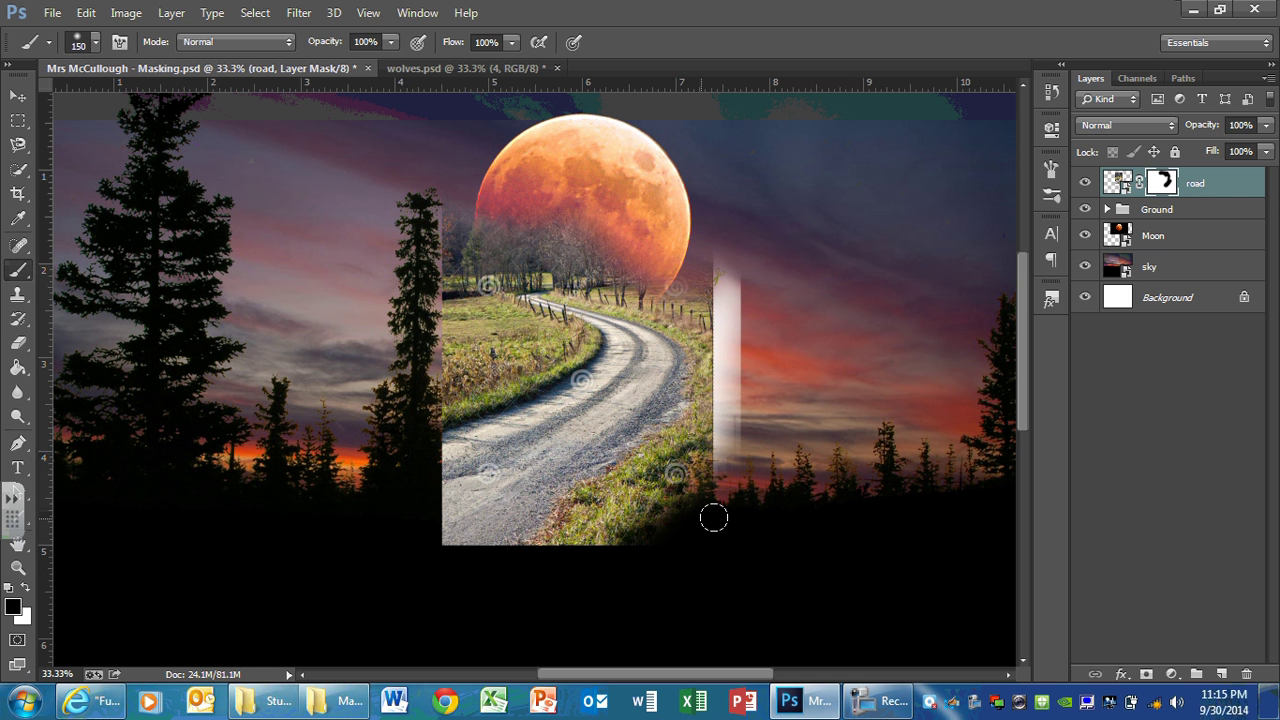
mouse_move(713, 517)
left_mouse_down()
mouse_move(638, 535)
mouse_move(733, 403)
mouse_move(597, 561)
mouse_move(639, 521)
left_mouse_up()
mouse_move(715, 428)
left_mouse_down()
mouse_move(733, 336)
mouse_move(696, 261)
mouse_move(759, 294)
mouse_move(690, 224)
mouse_move(749, 337)
mouse_move(726, 407)
mouse_move(712, 412)
mouse_move(731, 351)
mouse_move(701, 284)
mouse_move(717, 331)
mouse_move(708, 409)
mouse_move(709, 370)
mouse_move(684, 313)
mouse_move(522, 236)
mouse_move(632, 262)
mouse_move(564, 235)
mouse_move(710, 316)
left_mouse_up()
mouse_move(710, 369)
left_mouse_down()
mouse_move(689, 439)
mouse_move(574, 572)
mouse_move(617, 515)
mouse_move(524, 597)
mouse_move(698, 426)
mouse_move(641, 467)
mouse_move(596, 533)
mouse_move(642, 489)
mouse_move(633, 481)
mouse_move(550, 561)
mouse_move(570, 508)
mouse_move(541, 570)
mouse_move(565, 536)
mouse_move(531, 554)
left_mouse_up()
mouse_move(630, 484)
left_mouse_down()
mouse_move(701, 376)
mouse_move(686, 329)
left_mouse_up()
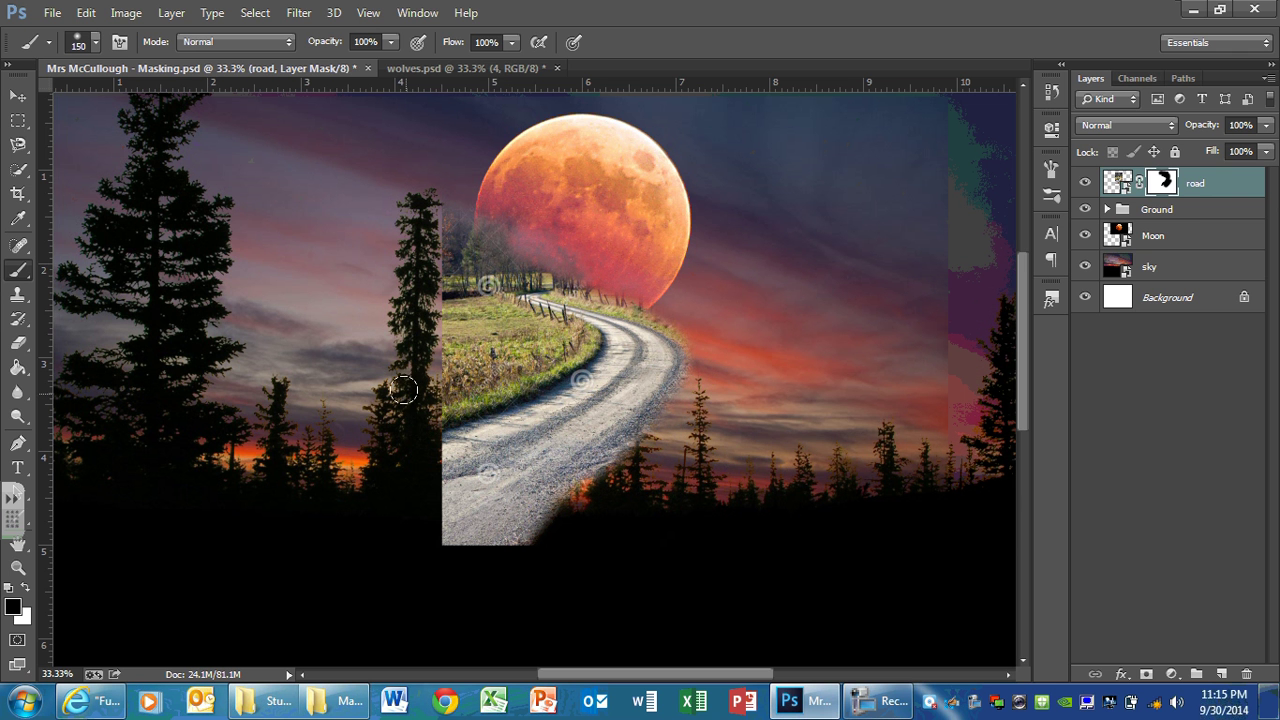
Mask out the trees and grassy field left of the road, refining up to the road's edge with a 100 px brush.
mouse_move(414, 398)
left_mouse_down()
mouse_move(453, 366)
mouse_move(434, 131)
mouse_move(425, 280)
mouse_move(441, 319)
mouse_move(483, 217)
mouse_move(438, 222)
mouse_move(484, 230)
mouse_move(472, 268)
mouse_move(499, 245)
mouse_move(406, 272)
left_mouse_up()
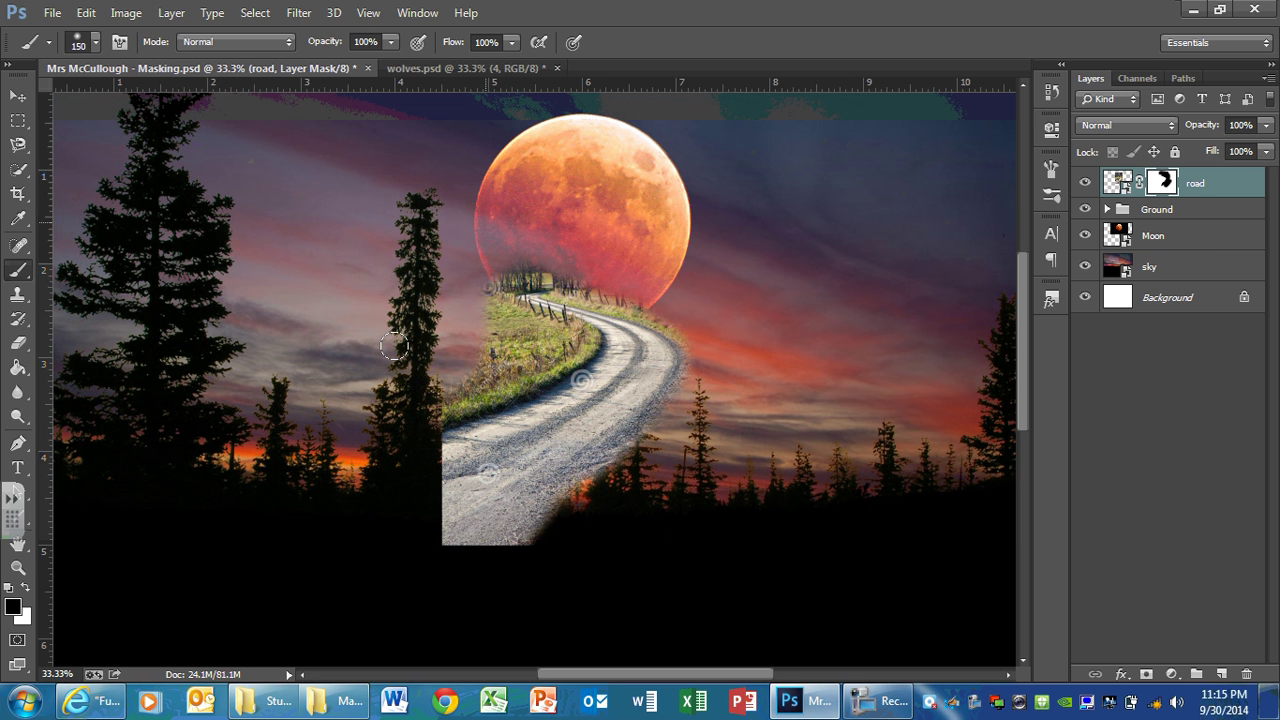
mouse_move(414, 408)
left_mouse_down()
mouse_move(493, 369)
mouse_move(498, 354)
mouse_move(461, 314)
mouse_move(511, 323)
mouse_move(531, 346)
mouse_move(475, 384)
mouse_move(379, 416)
mouse_move(487, 388)
mouse_move(564, 342)
mouse_move(565, 327)
mouse_move(508, 313)
left_mouse_up()
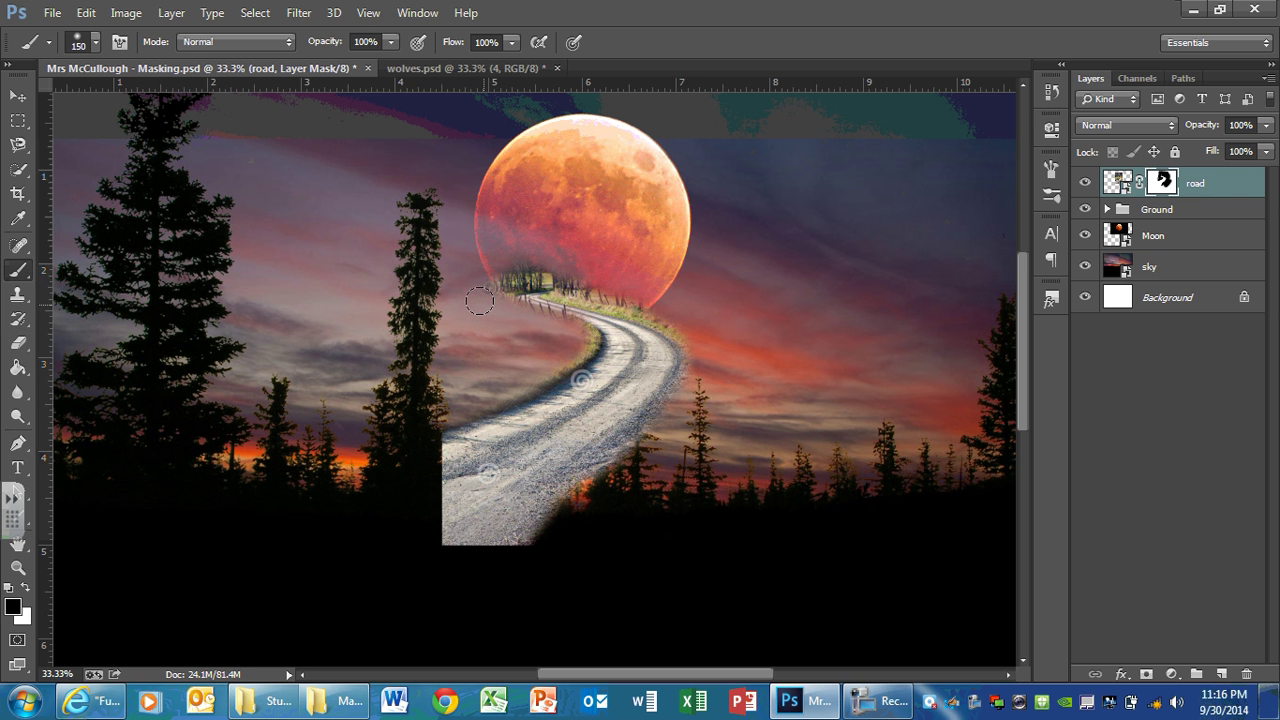
key("ctrl+plus")
key("ctrl+plus")
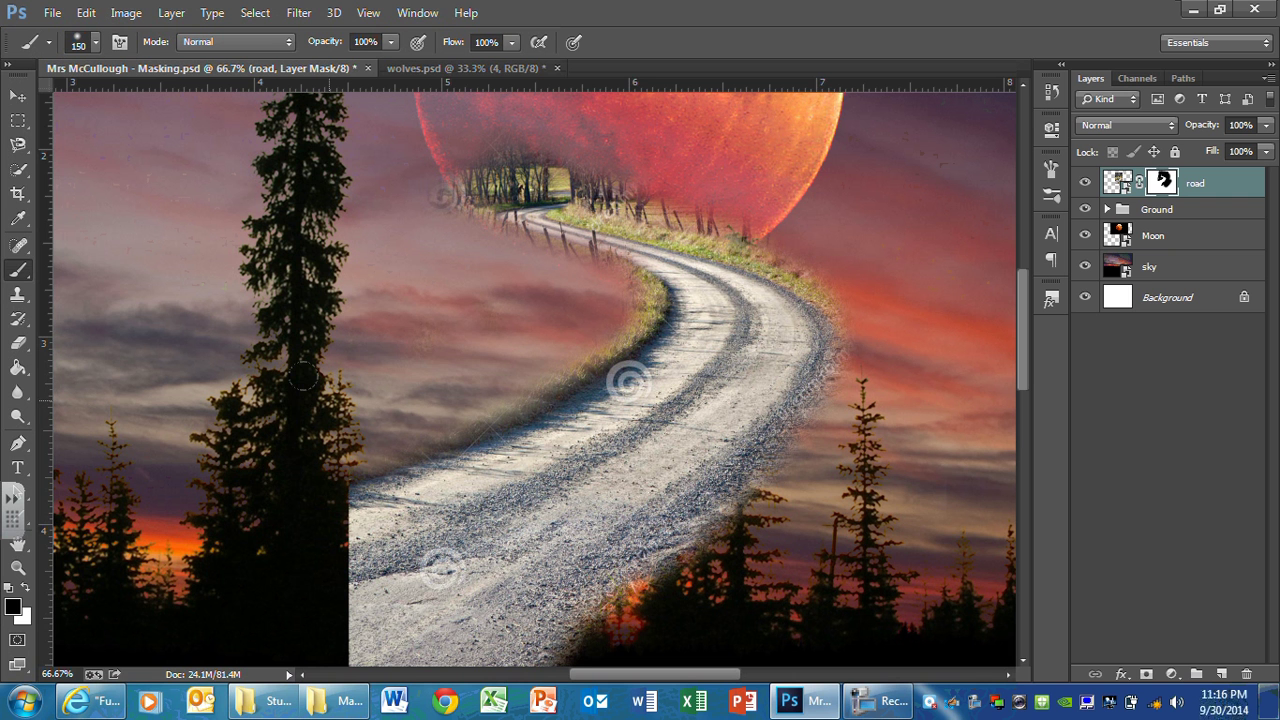
left_click_drag(444, 373, 506, 351)
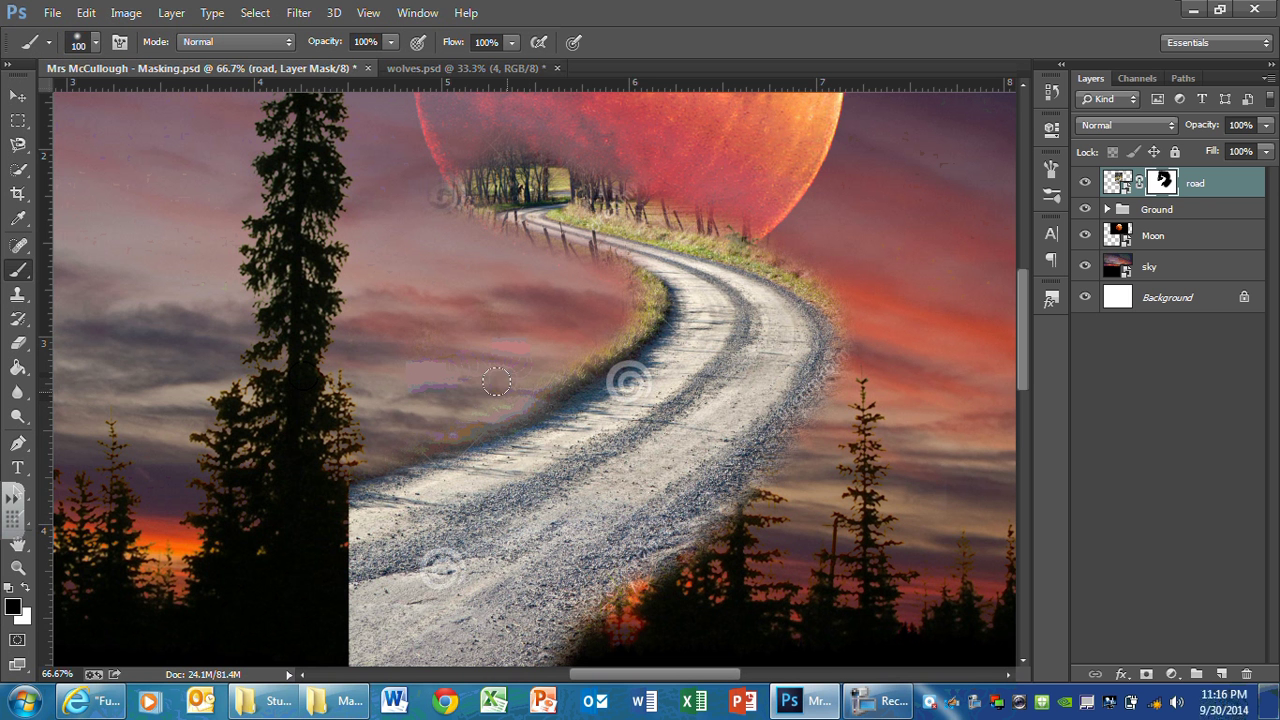
mouse_move(497, 388)
left_mouse_down()
mouse_move(583, 332)
mouse_move(618, 292)
mouse_move(600, 279)
left_mouse_up()
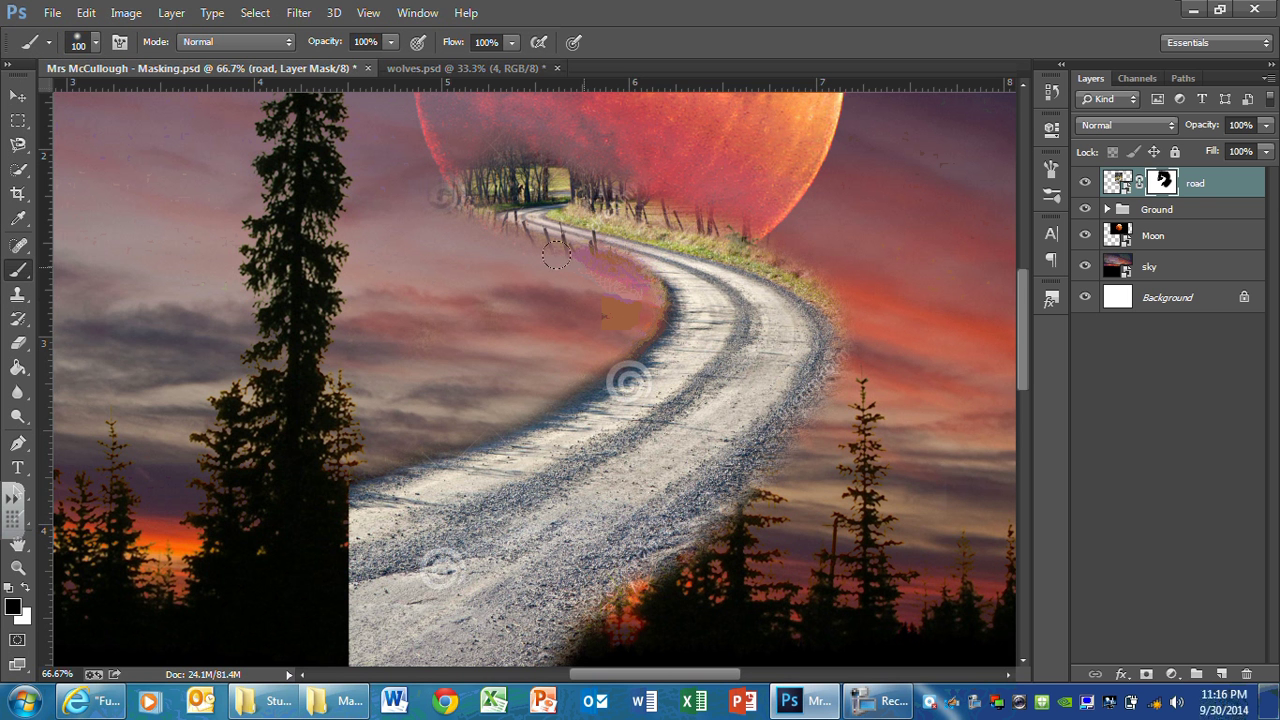
left_click_drag(556, 256, 523, 244)
Reduce the brush to 50 px and mask out the remaining grass and trees beside the upper curve of the road.
key("bracketleft")
key("bracketleft")
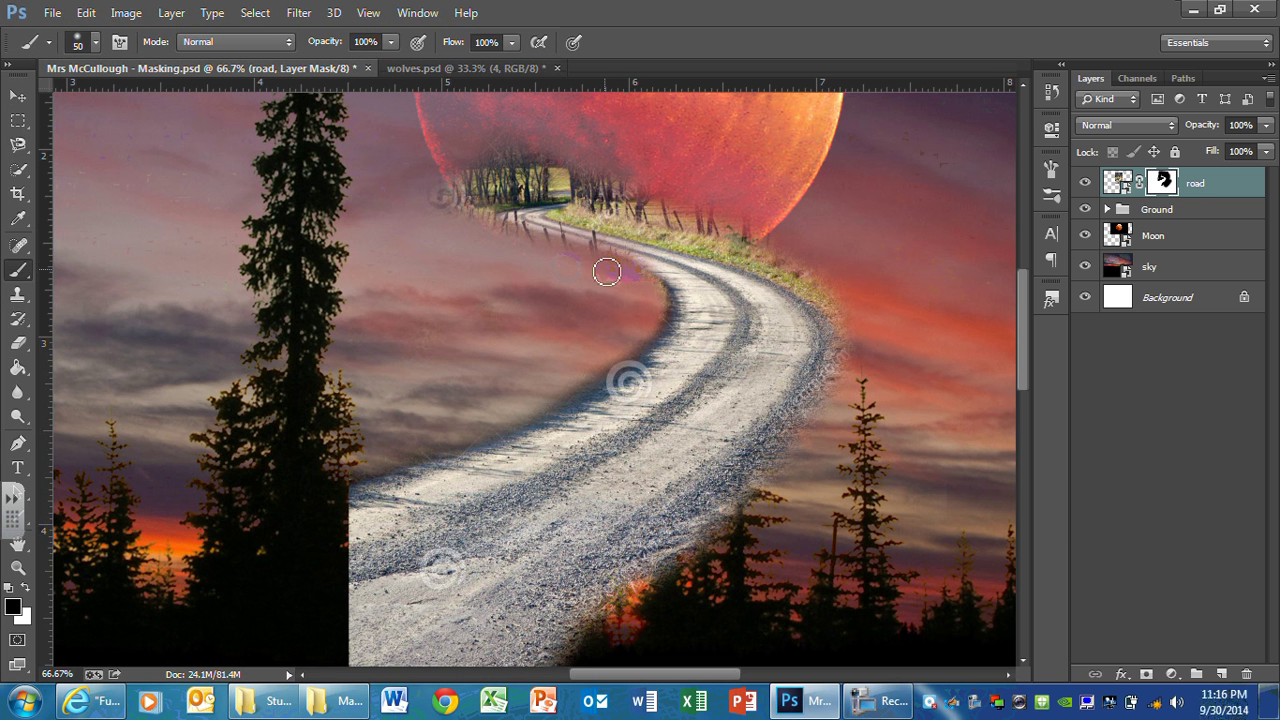
mouse_move(607, 271)
left_mouse_down()
mouse_move(521, 246)
mouse_move(467, 209)
mouse_move(483, 256)
mouse_move(474, 168)
mouse_move(463, 189)
mouse_move(448, 164)
mouse_move(455, 217)
mouse_move(470, 181)
mouse_move(568, 143)
mouse_move(506, 156)
mouse_move(528, 162)
mouse_move(473, 143)
mouse_move(508, 125)
mouse_move(506, 183)
mouse_move(489, 196)
mouse_move(576, 171)
mouse_move(488, 193)
mouse_move(577, 177)
mouse_move(492, 195)
mouse_move(503, 225)
mouse_move(592, 260)
mouse_move(639, 301)
mouse_move(629, 279)
mouse_move(653, 312)
mouse_move(633, 279)
left_mouse_up()
mouse_move(851, 373)
left_mouse_down()
mouse_move(846, 319)
mouse_move(805, 276)
mouse_move(701, 238)
mouse_move(760, 246)
mouse_move(752, 227)
mouse_move(607, 185)
mouse_move(620, 188)
mouse_move(535, 186)
mouse_move(686, 208)
mouse_move(599, 196)
mouse_move(582, 215)
mouse_move(710, 242)
mouse_move(672, 215)
mouse_move(636, 210)
mouse_move(705, 260)
mouse_move(679, 240)
mouse_move(832, 309)
left_mouse_up()
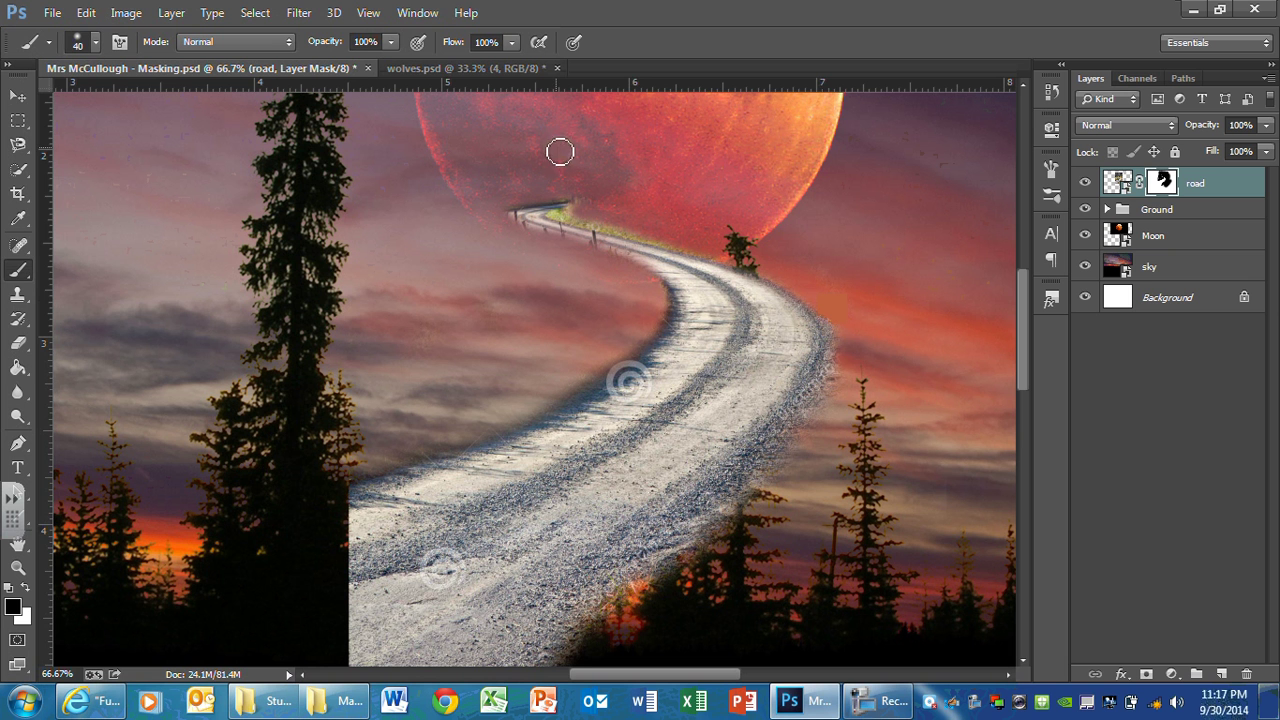
Mask out the thin grass strip along the road's far end below the moon with a 35 px brush.
key("bracketleft")
key("bracketleft")
key("bracketleft")
mouse_move(567, 206)
left_mouse_down()
mouse_move(600, 205)
mouse_move(561, 220)
mouse_move(626, 220)
mouse_move(578, 221)
mouse_move(745, 255)
left_mouse_up()
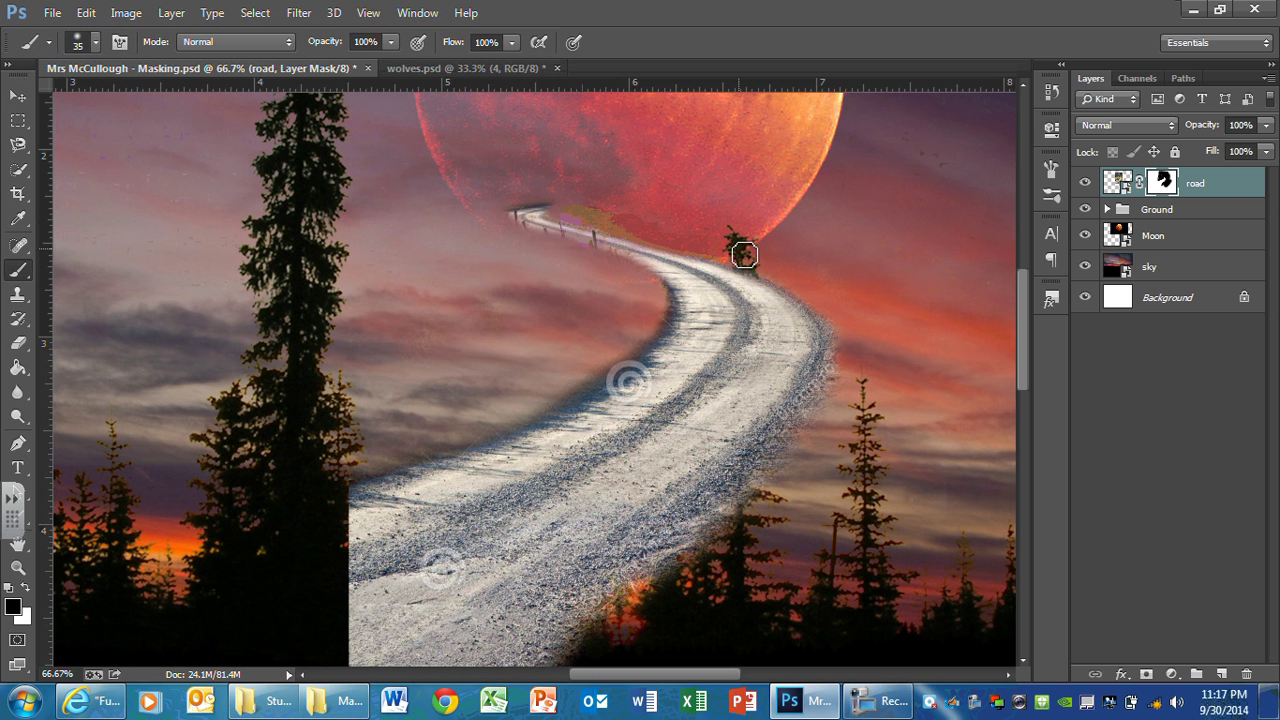
Look over the masked road against the moon and compare it with the wolves.psd composite.
scroll(745, 255, "up", 3)
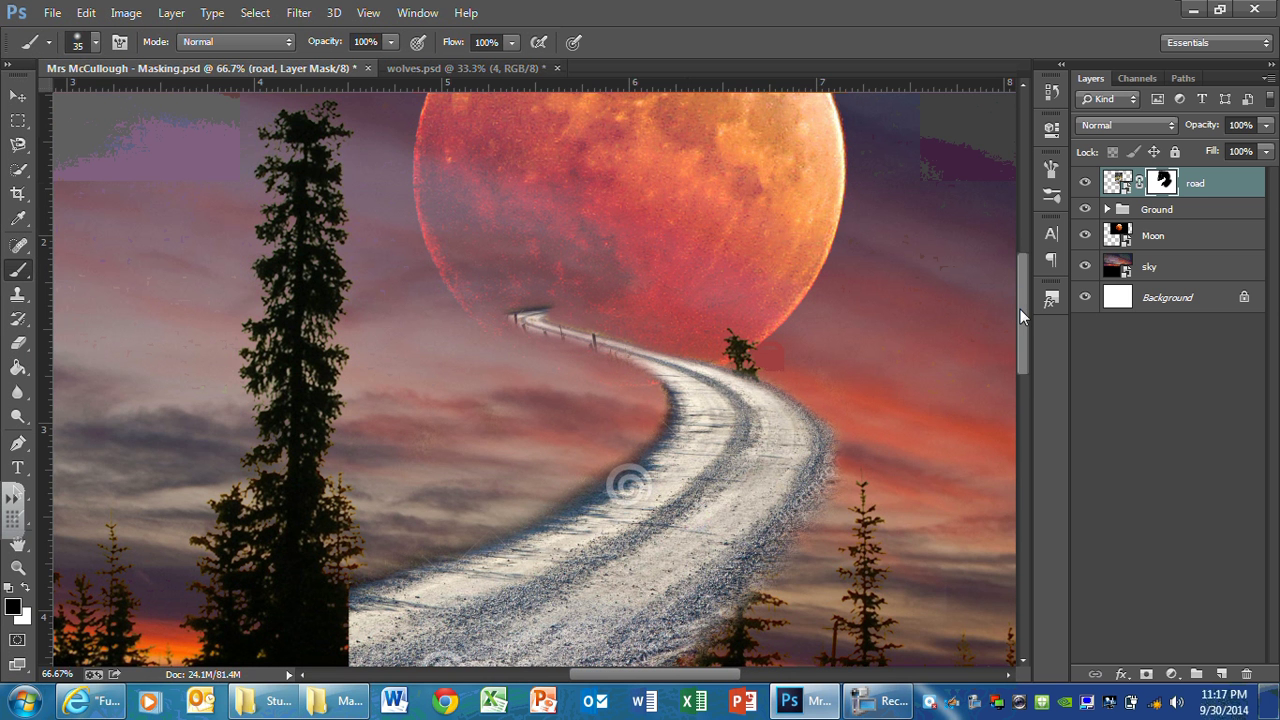
scroll(1020, 309, "down", 4)
scroll(907, 178, "up", 1)
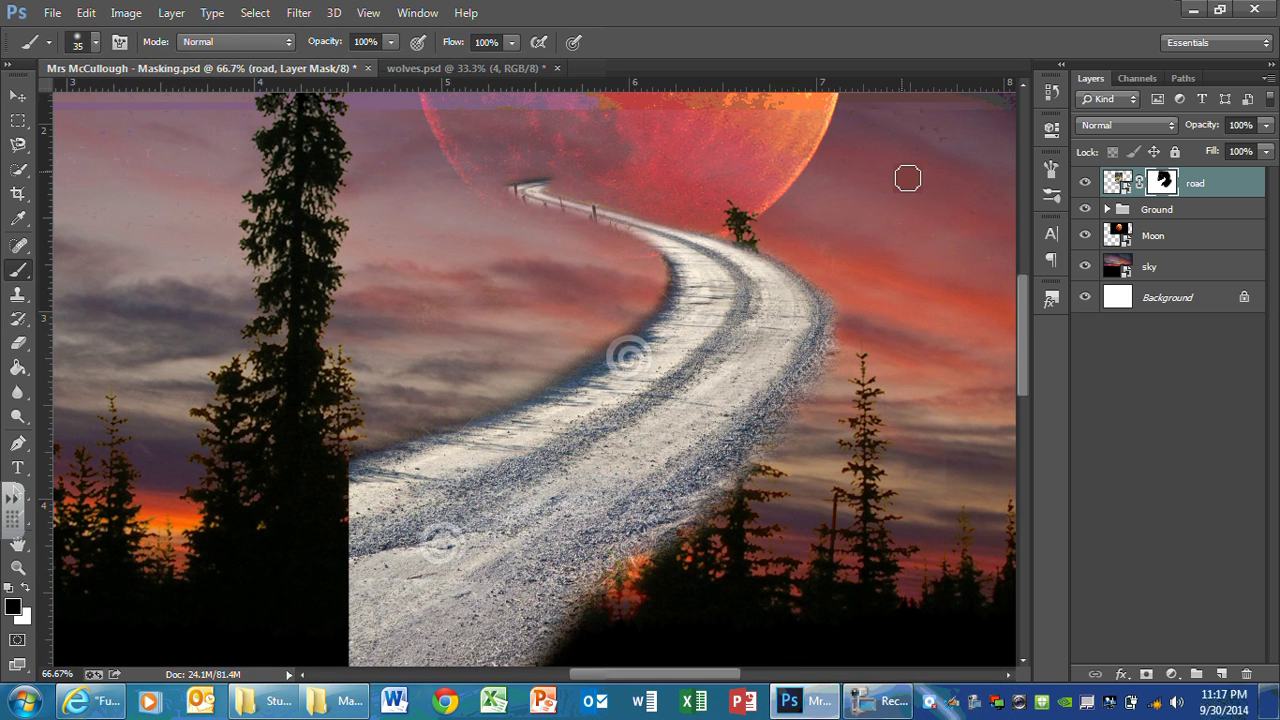
left_click(421, 69)
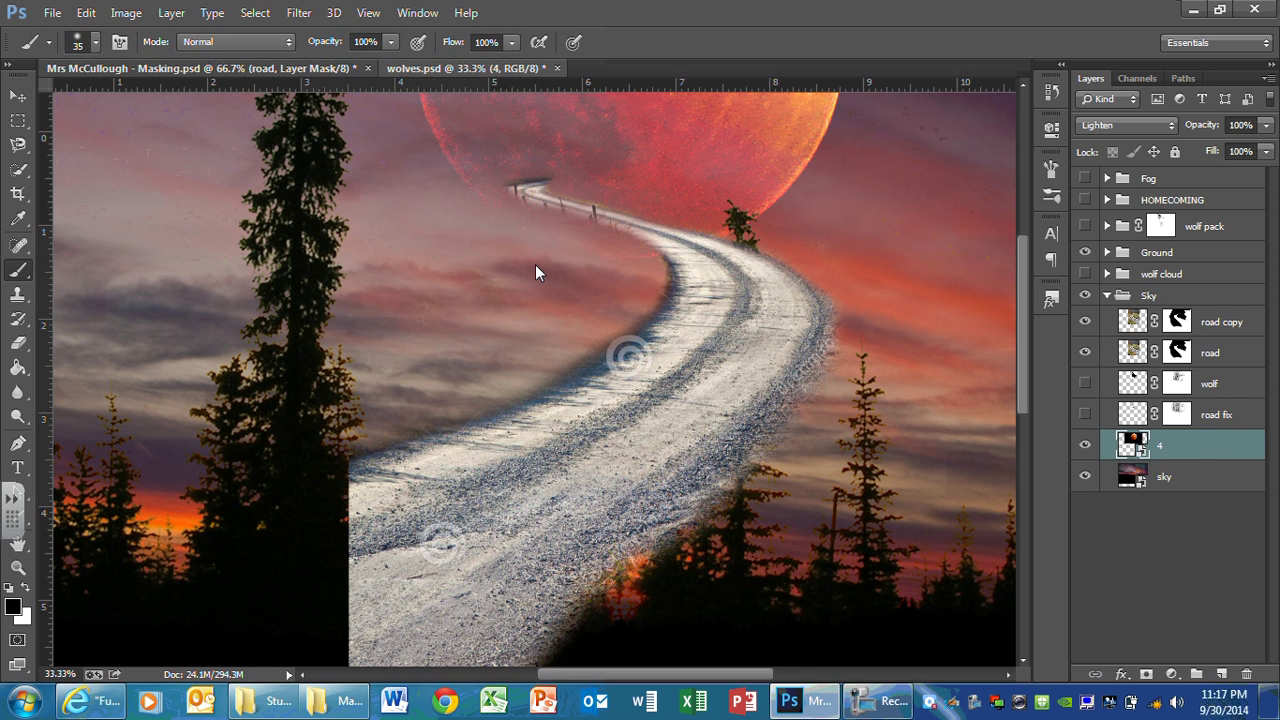
key("ctrl+Tab")
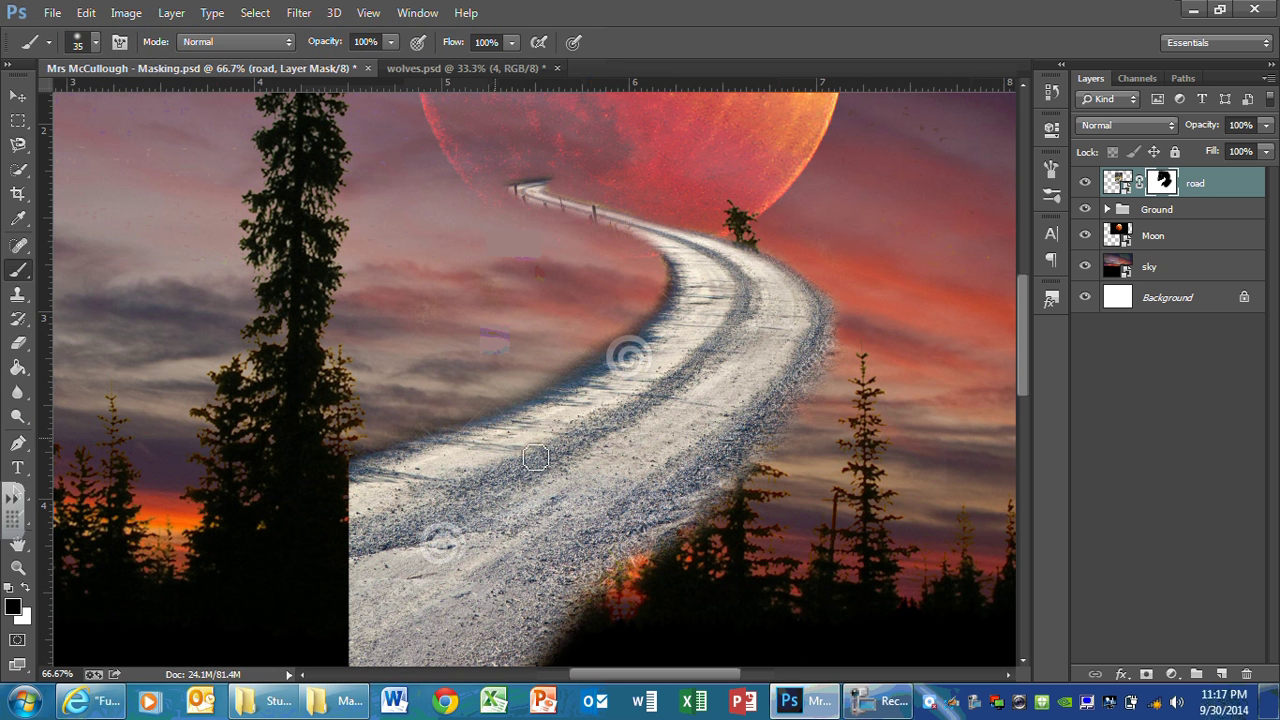
Choose the Spot Healing Brush, target the road layer's image instead of its mask, and rasterize the layer.
left_click(18, 243)
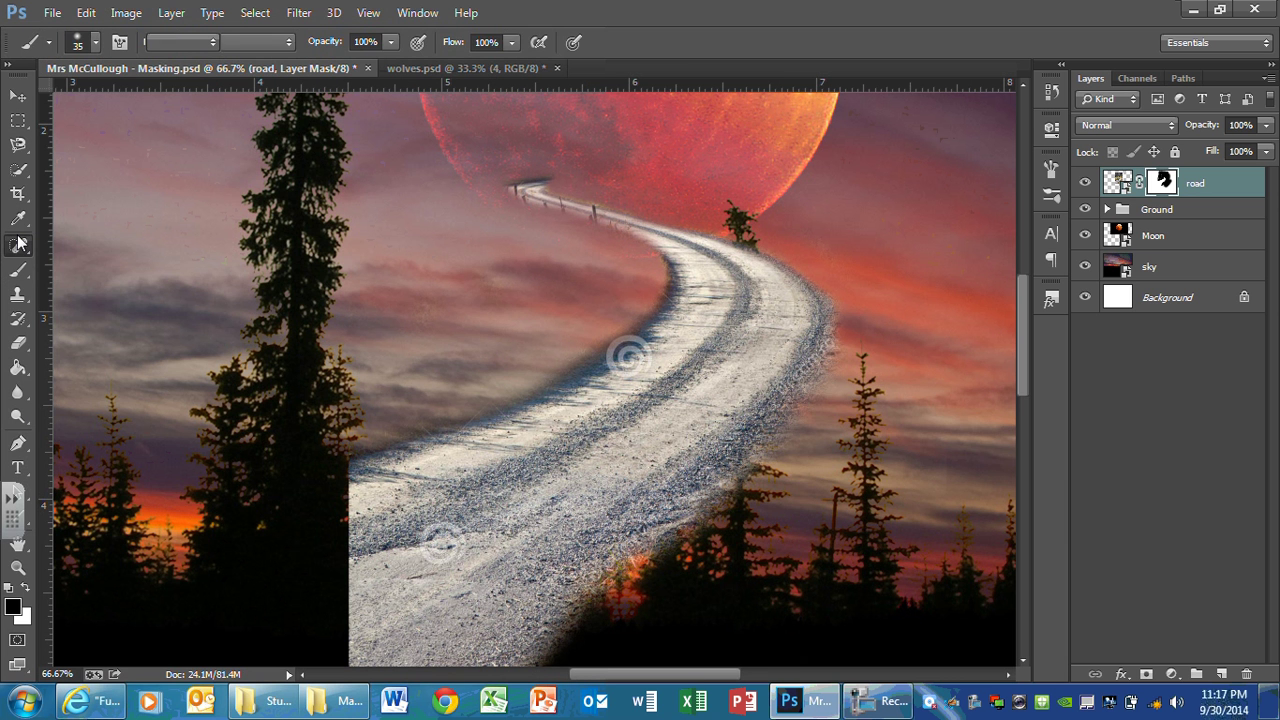
right_click(18, 243)
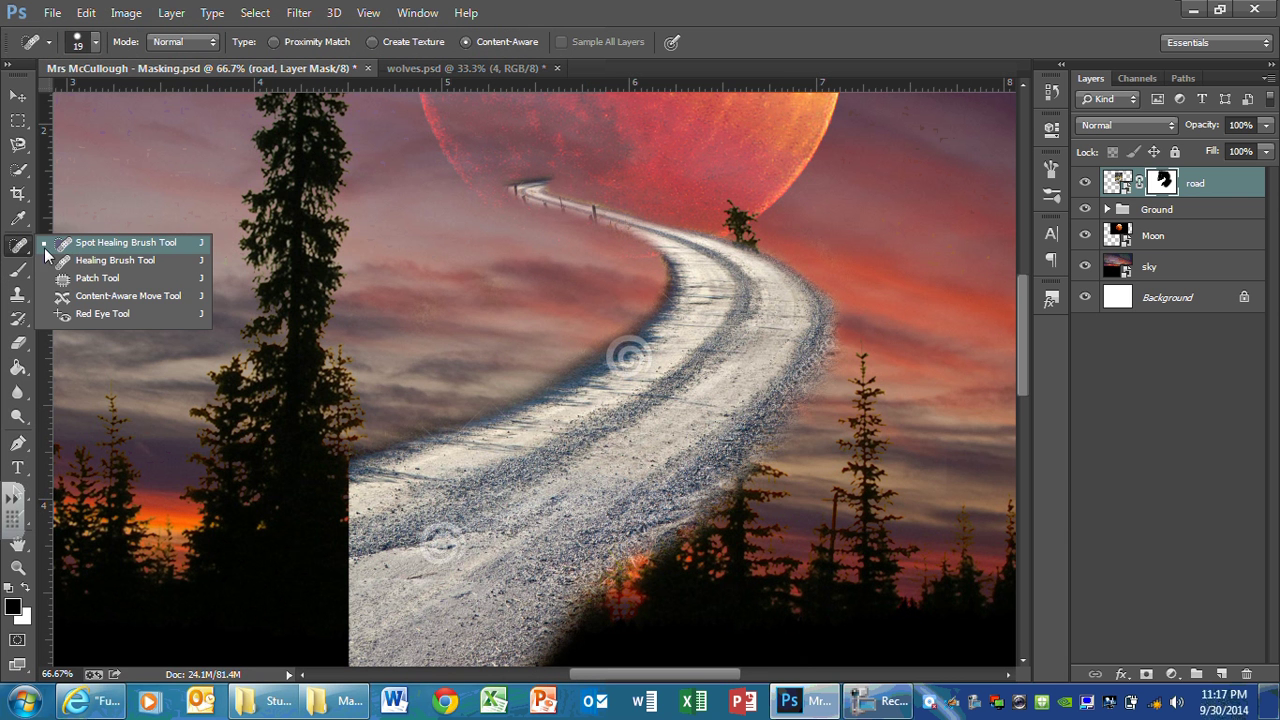
left_click(89, 279)
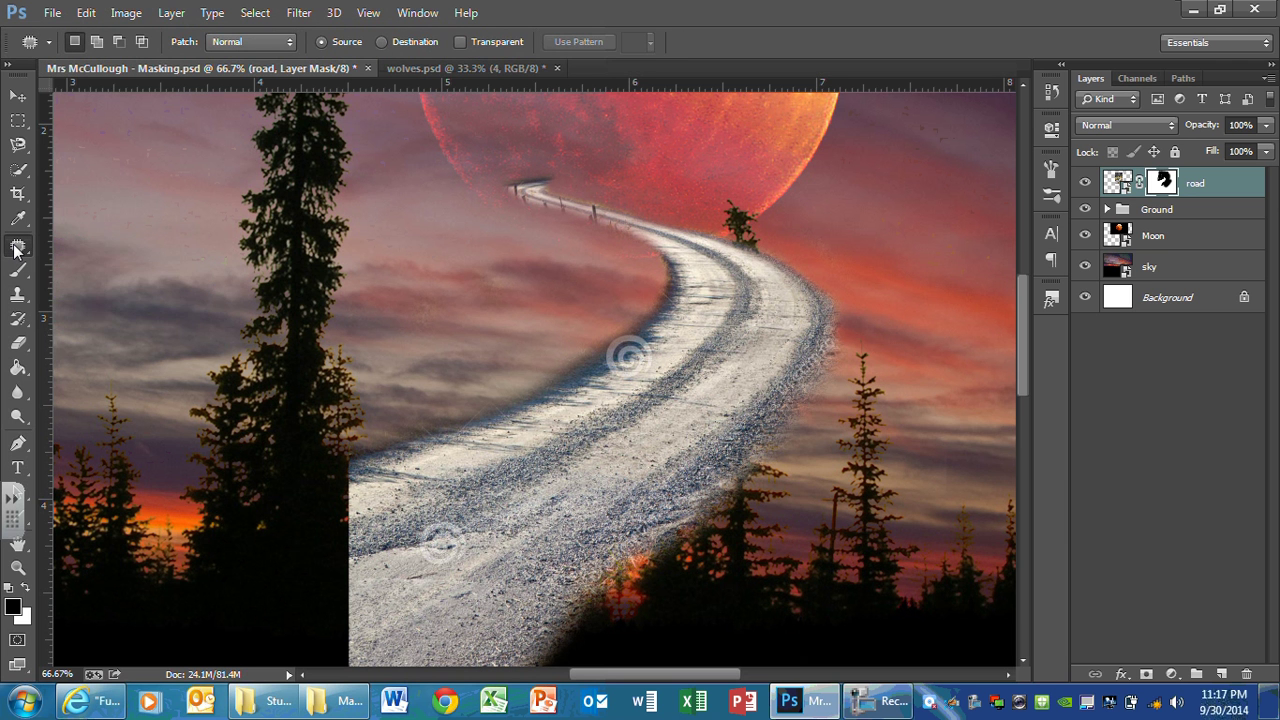
right_click(14, 250)
left_click(80, 249)
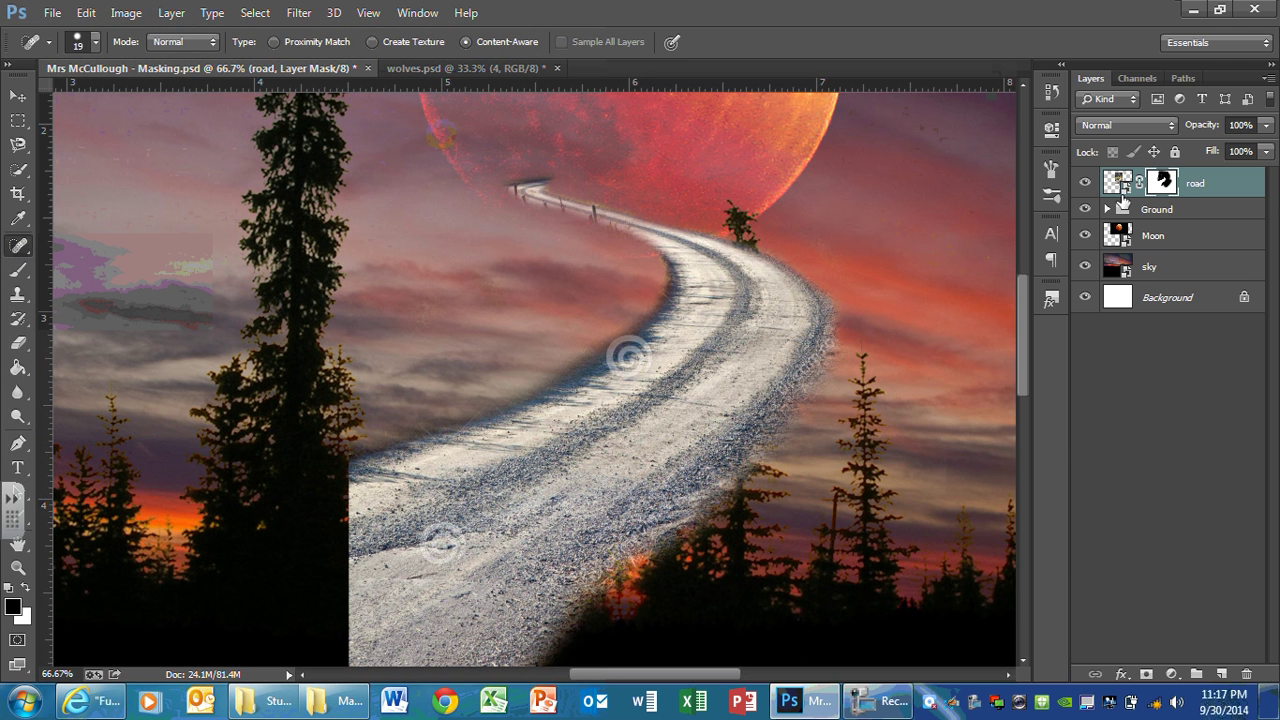
left_click(1119, 184)
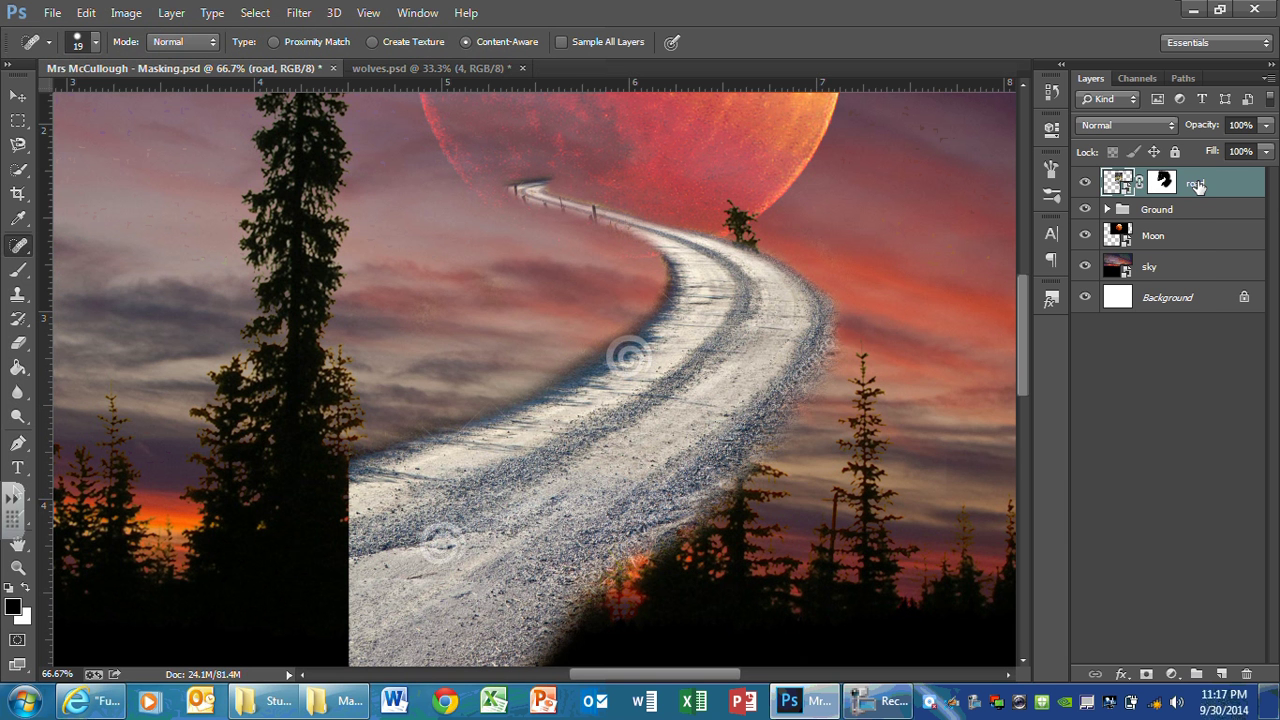
right_click(1196, 186)
left_click(888, 286)
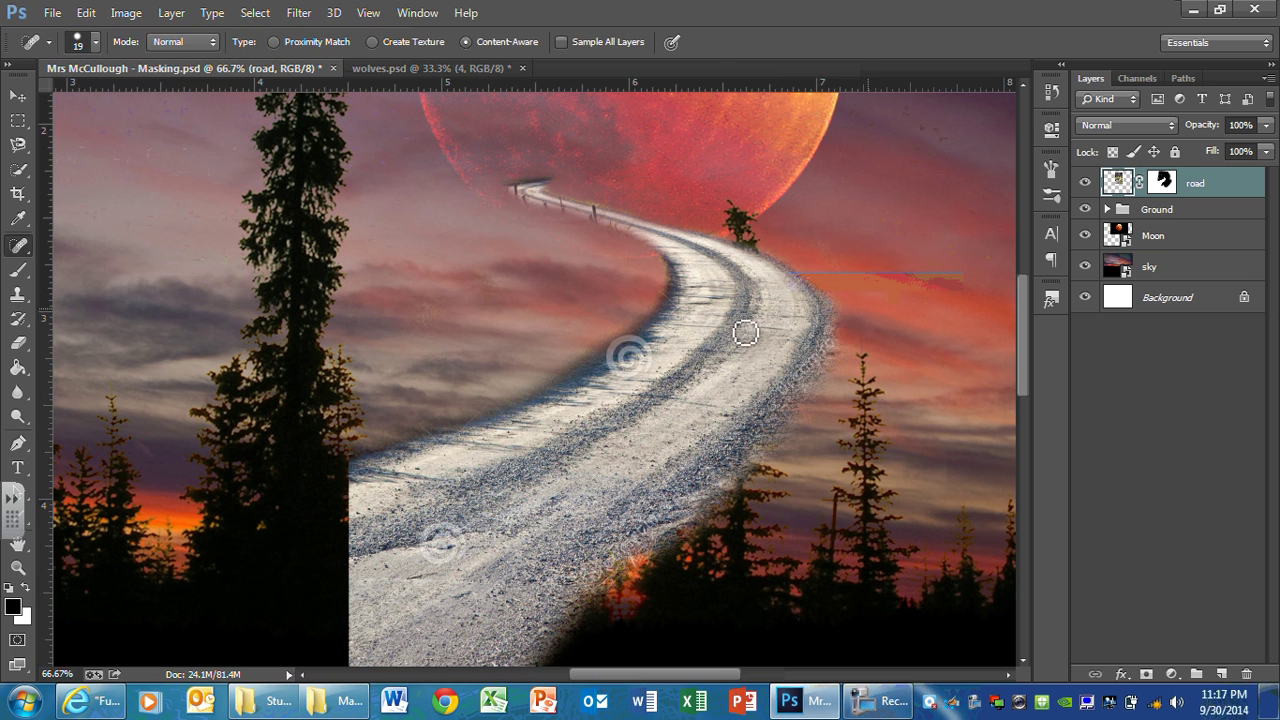
Try to heal the upper spiral watermark on the road with a 100 px Spot Healing Brush.
key("bracketright")
key("bracketright")
key("bracketright")
key("bracketright")
key("bracketright")
key("bracketright")
key("bracketright")
key("bracketright")
left_click(628, 358)
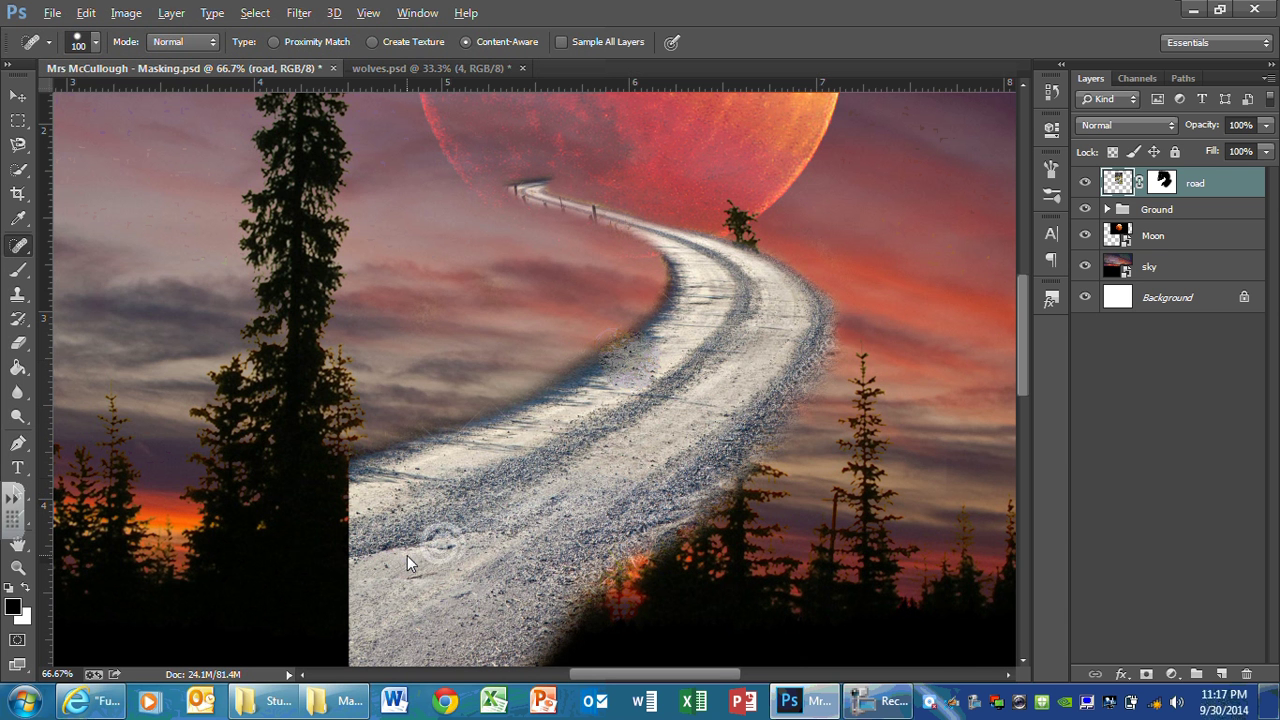
key("ctrl+z")
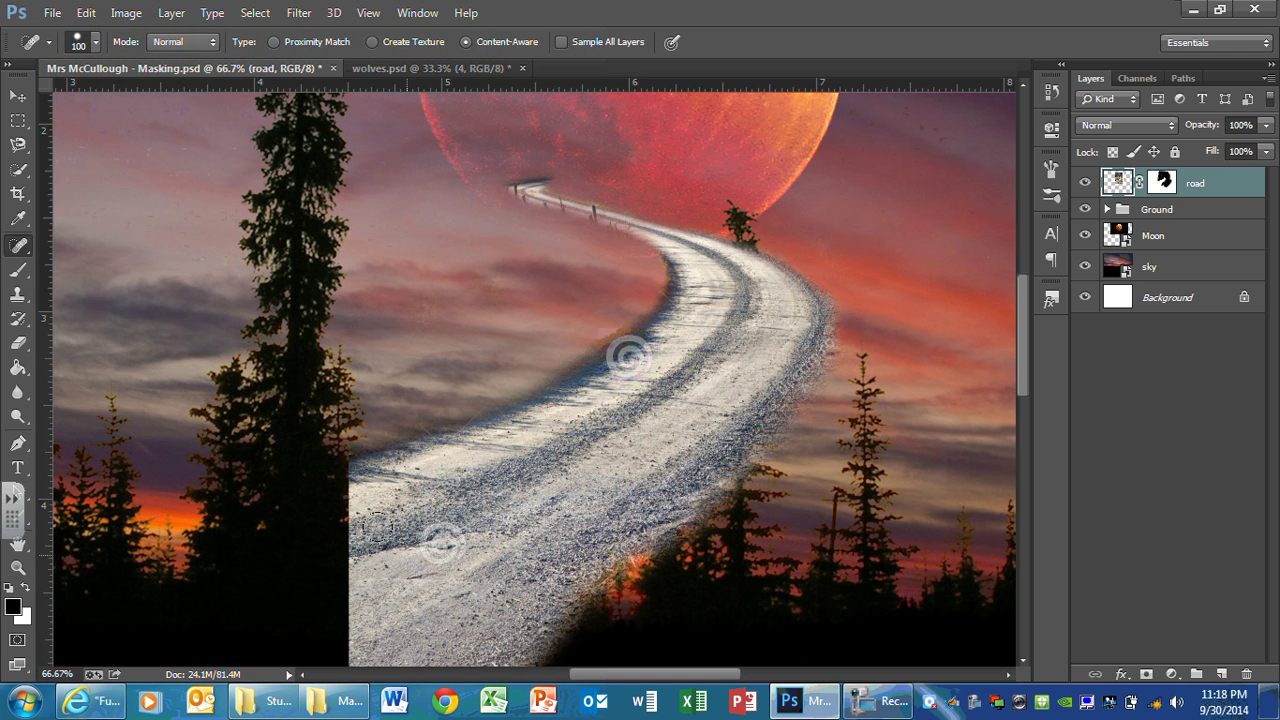
Replace both spiral watermarks on the road with nearby gravel using the Patch tool.
right_click(20, 245)
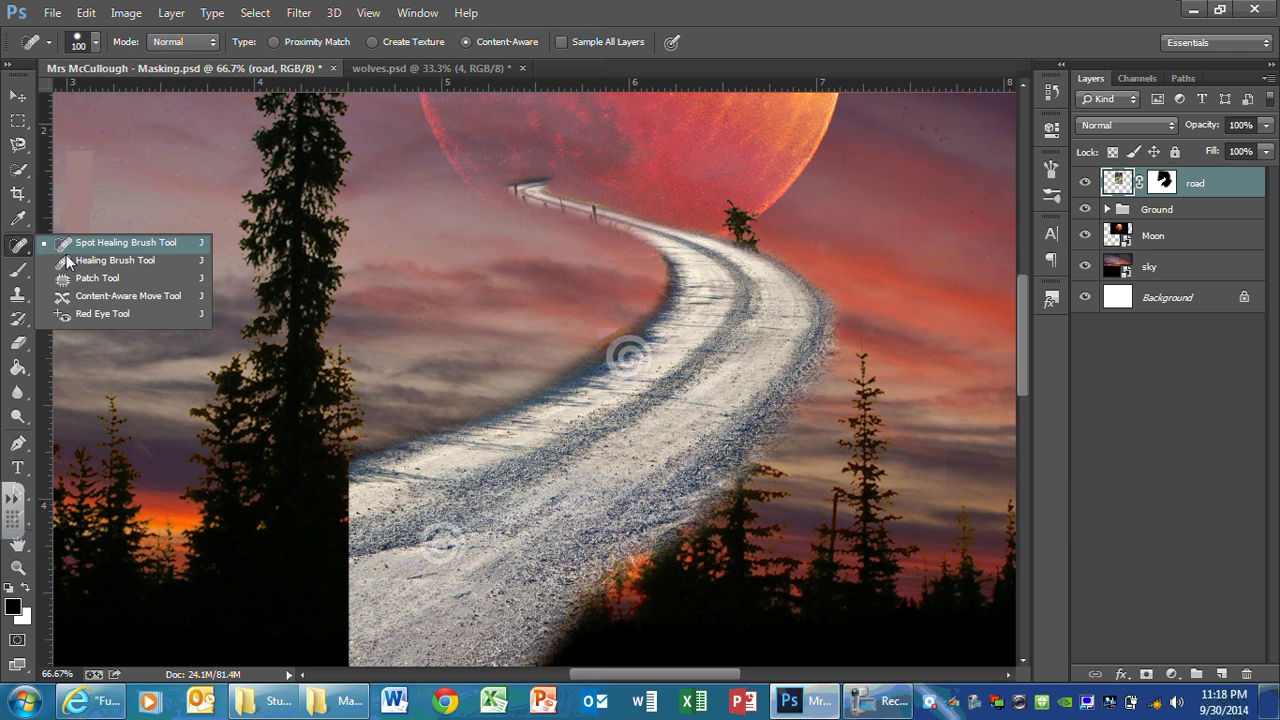
left_click(80, 280)
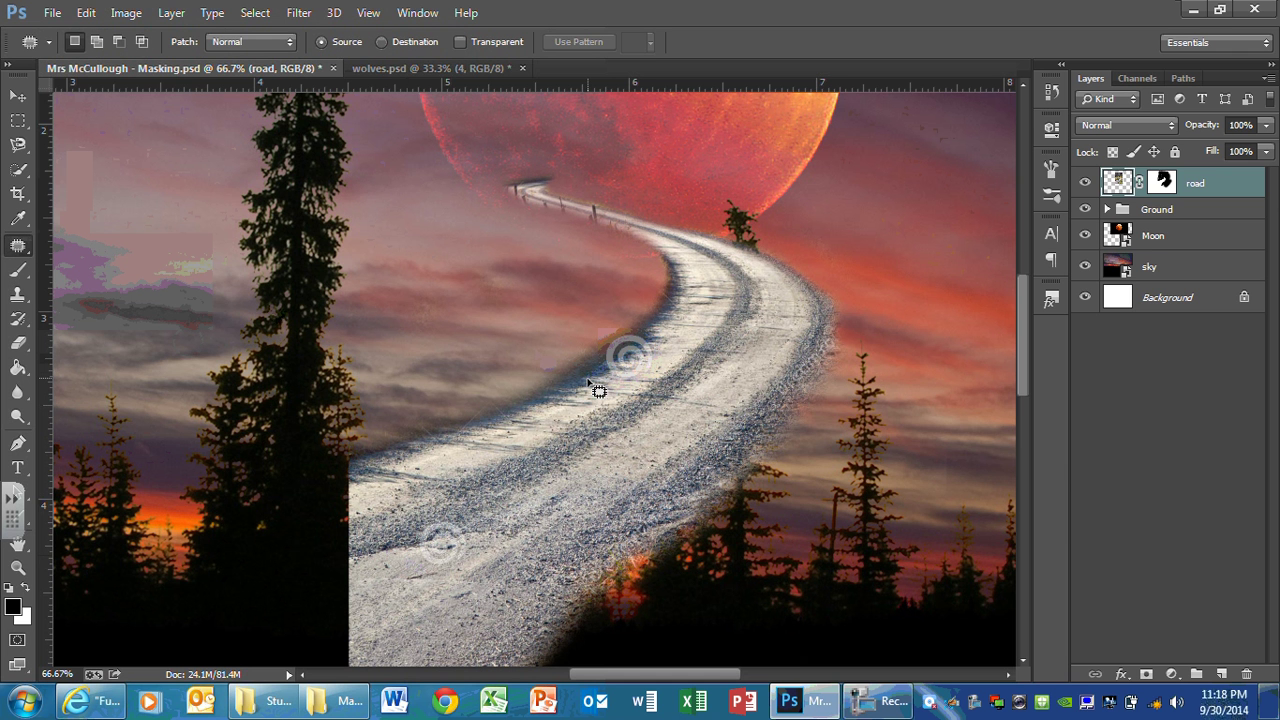
mouse_move(598, 378)
left_mouse_down()
mouse_move(636, 404)
mouse_move(678, 368)
mouse_move(664, 326)
mouse_move(612, 324)
mouse_move(578, 348)
mouse_move(600, 400)
left_mouse_up()
left_click_drag(654, 363, 574, 397)
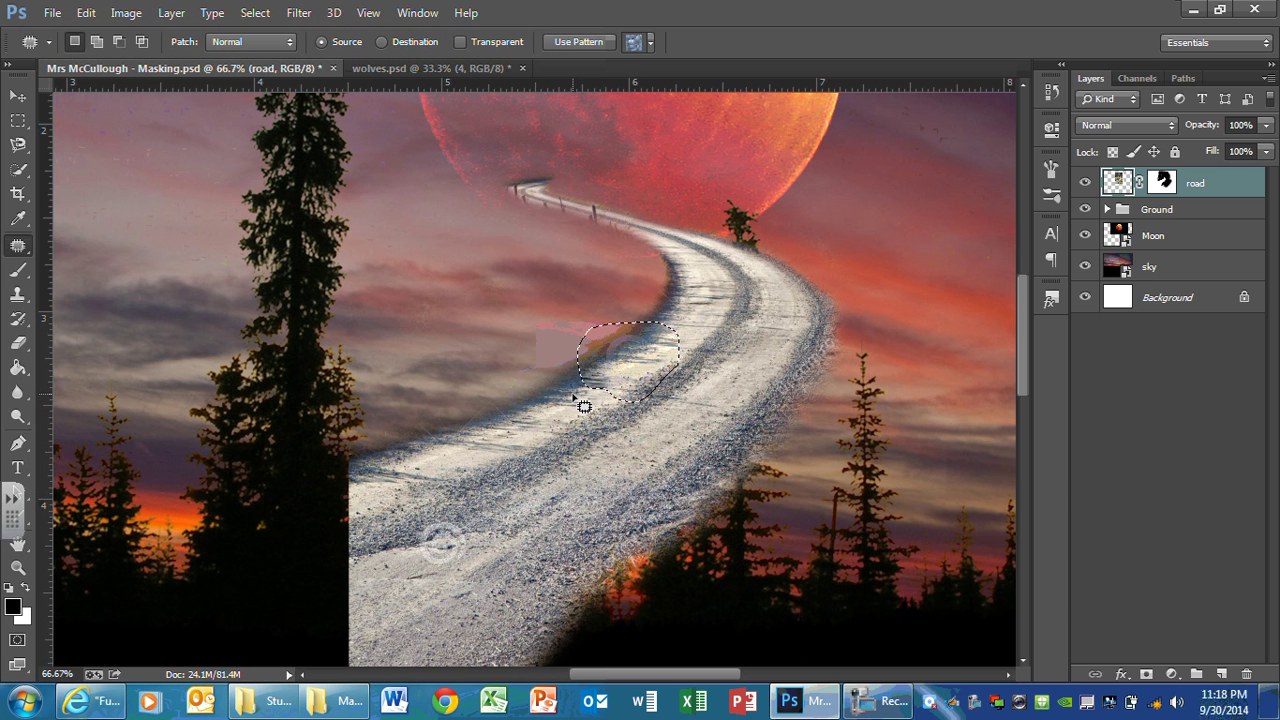
left_click(583, 405)
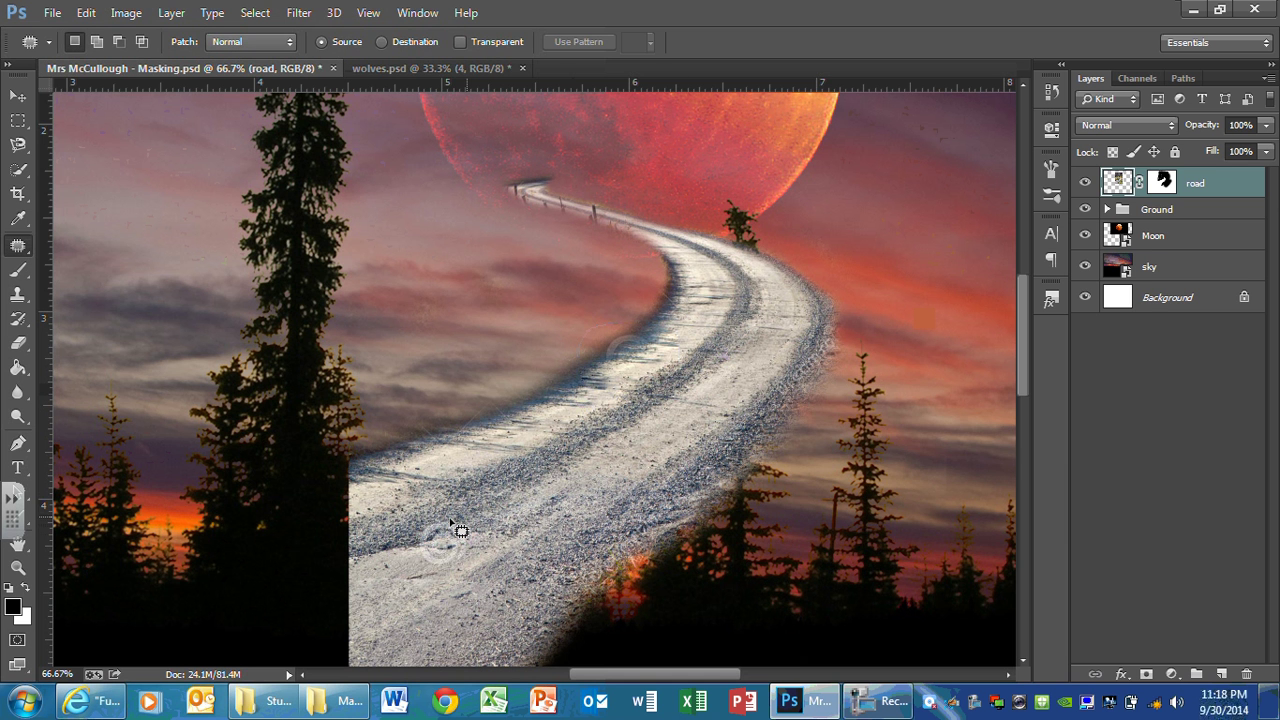
mouse_move(455, 528)
left_mouse_down()
mouse_move(414, 551)
mouse_move(520, 478)
mouse_move(531, 486)
left_mouse_up()
key("ctrl+d")
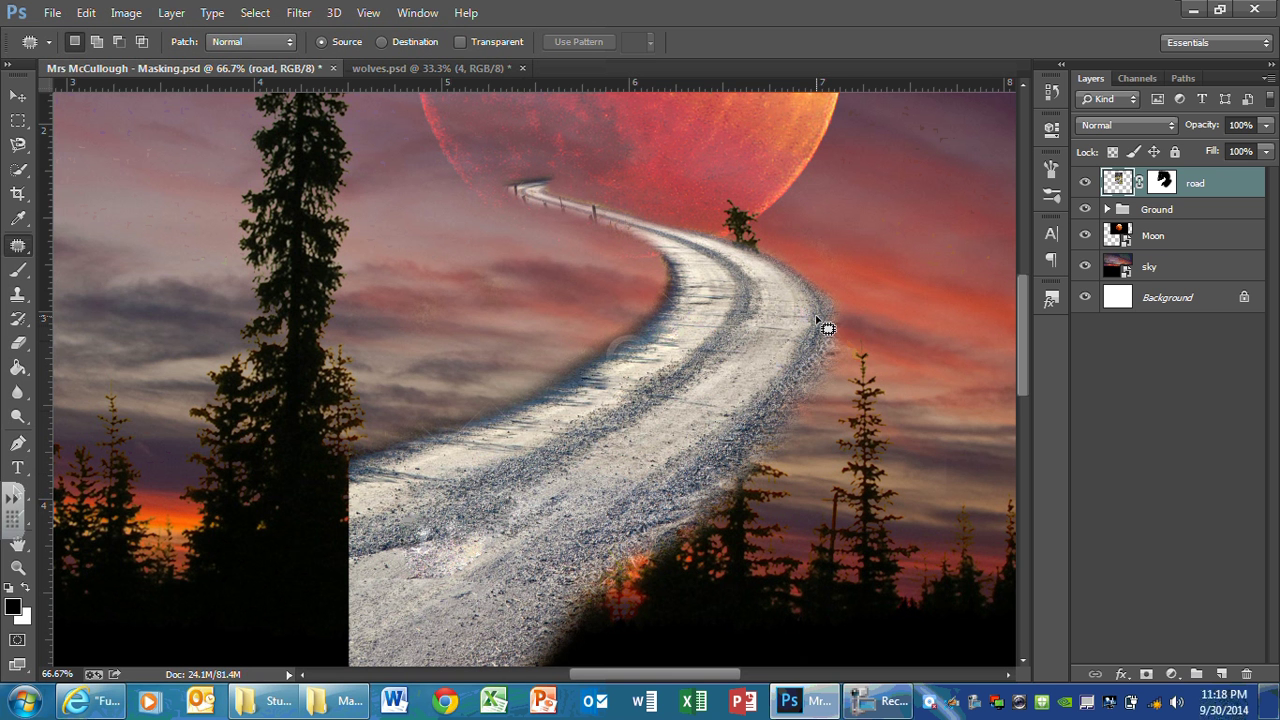
Move the road up and to the right so its far end overlaps the lower part of the moon.
key("alt")
key("ctrl+minus")
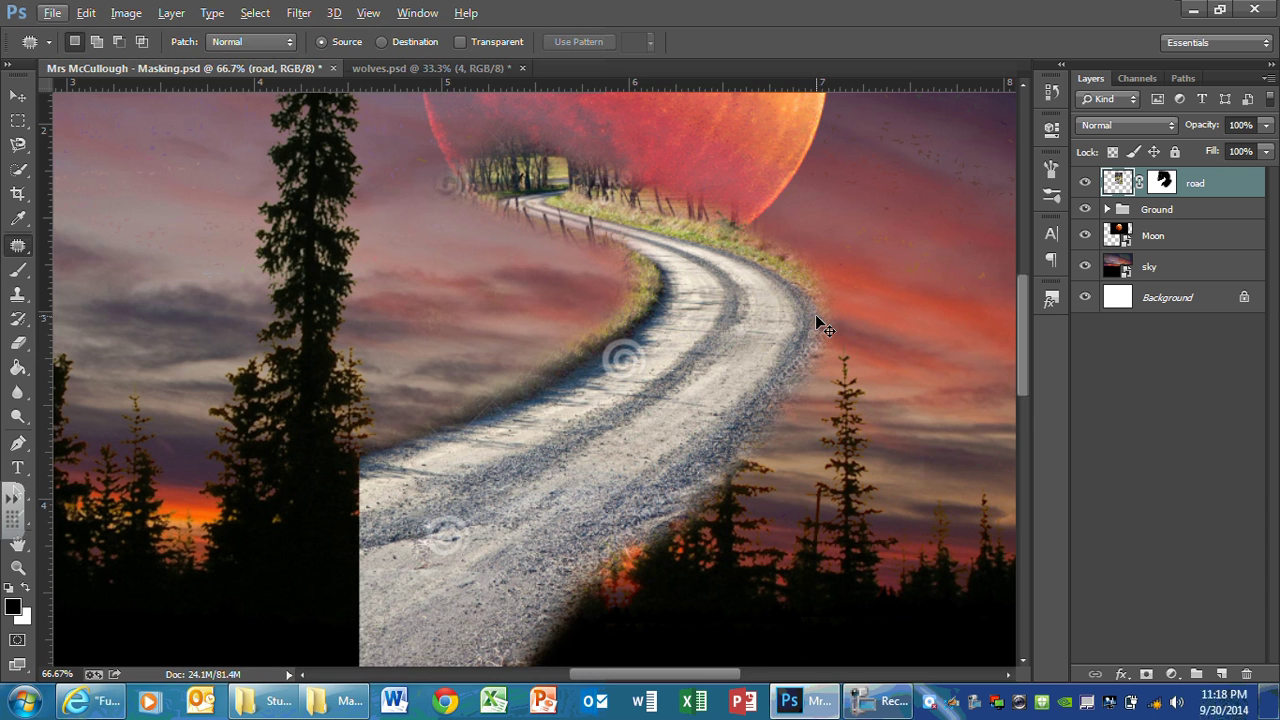
key("ctrl+minus")
key("ctrl+minus")
left_click(17, 95)
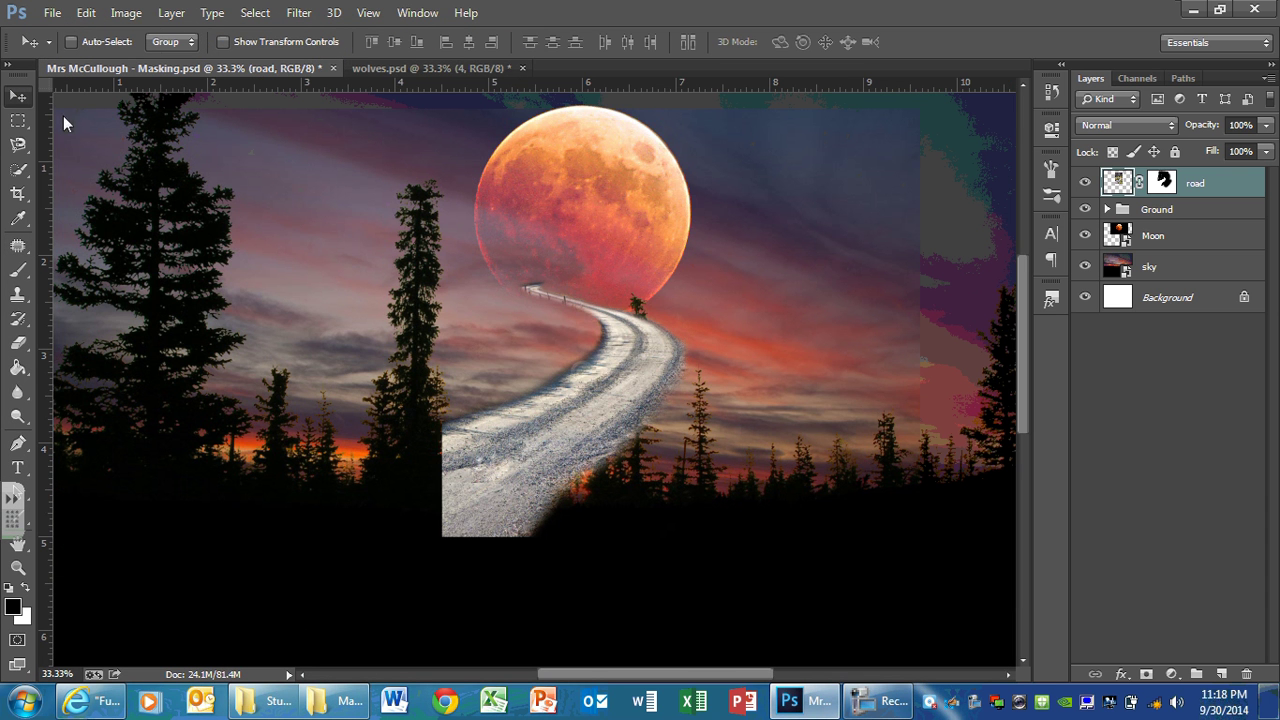
left_click_drag(598, 386, 624, 339)
left_click(1160, 184)
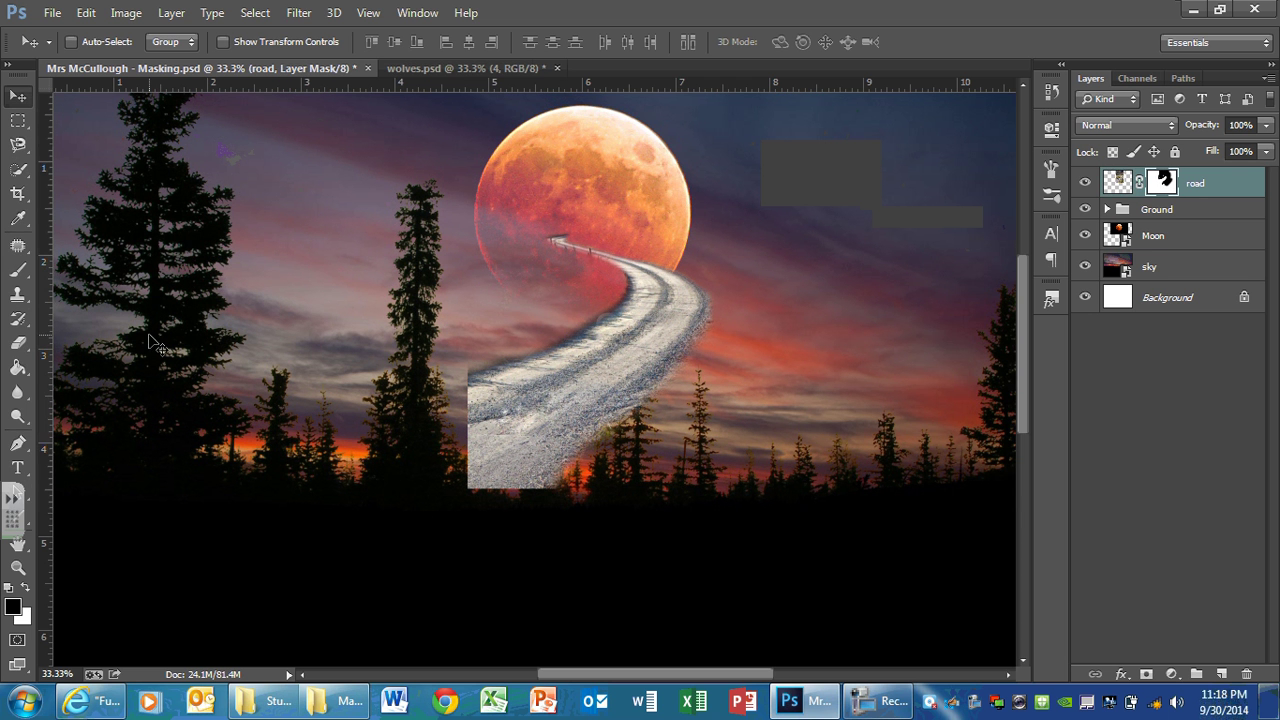
left_click(19, 250)
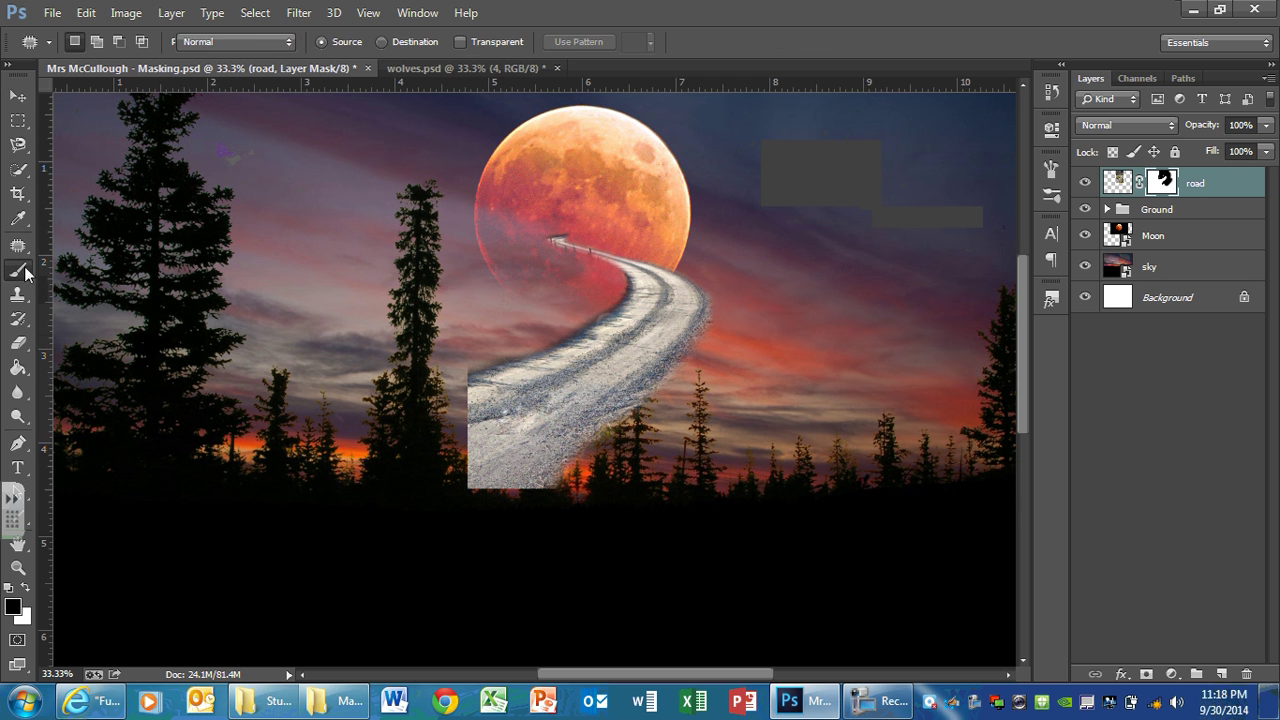
left_click(18, 269)
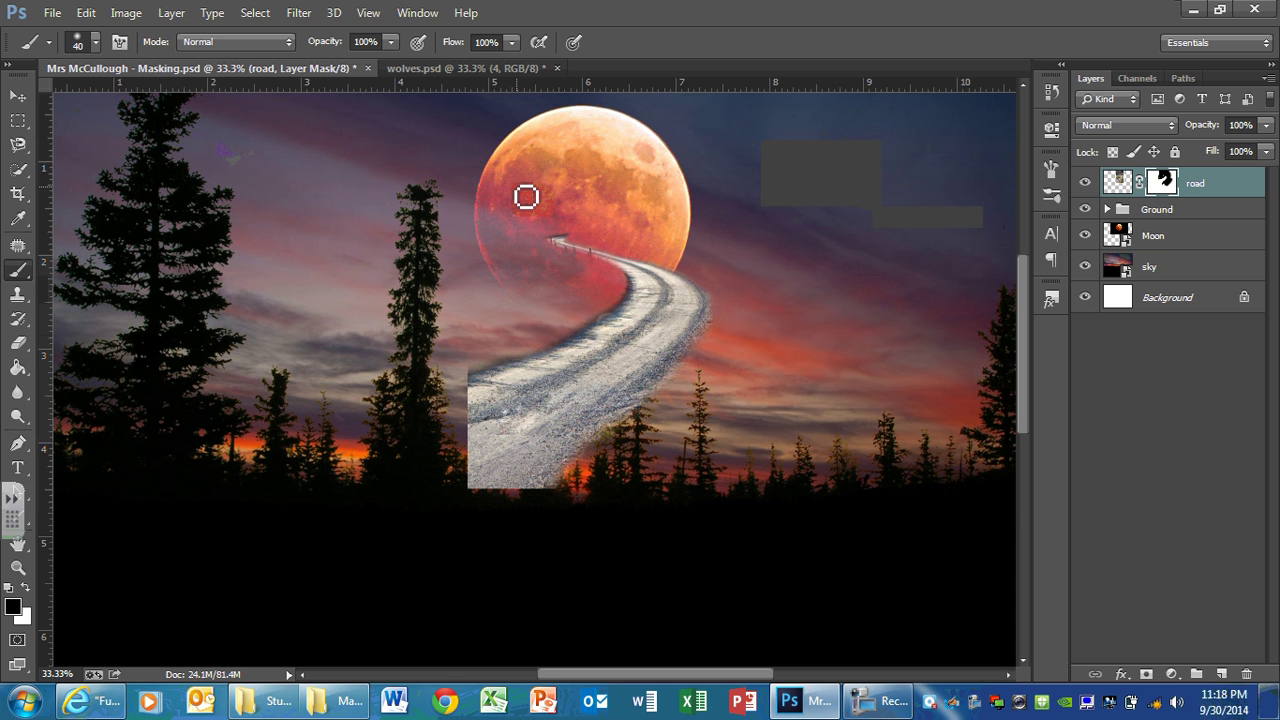
key("bracketright")
key("bracketright")
key("bracketright")
key("bracketright")
key("bracketright")
key("bracketright")
key("bracketright")
key("bracketright")
key("bracketright")
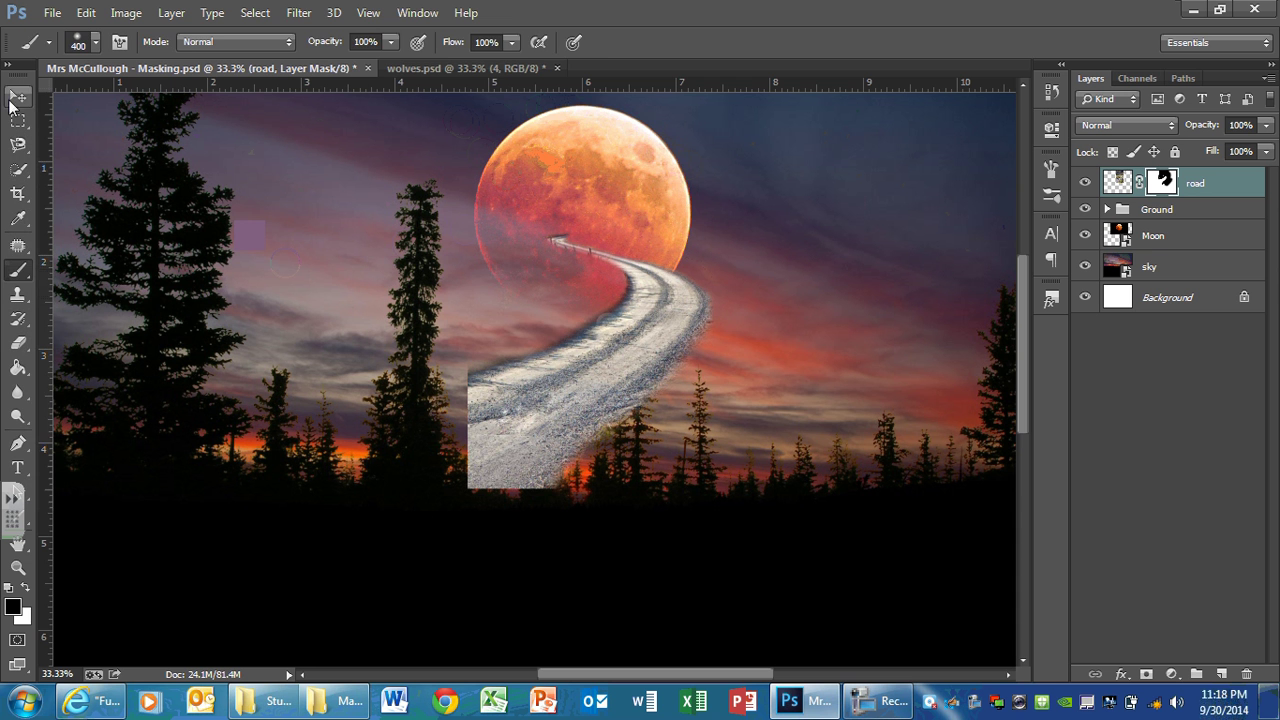
Shift the road left using wolves.psd as a reference, and place the road layer beneath the Ground group.
left_click(17, 95)
left_click_drag(618, 385, 578, 386)
left_click(443, 66)
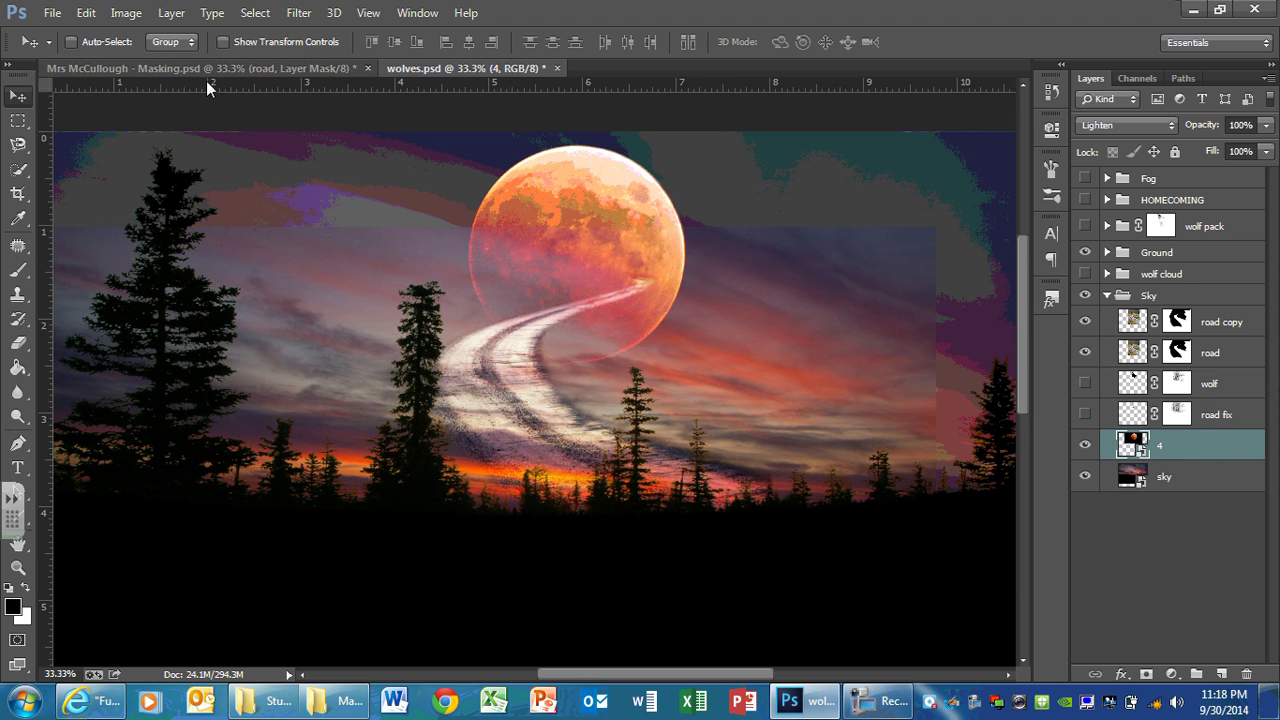
left_click(238, 67)
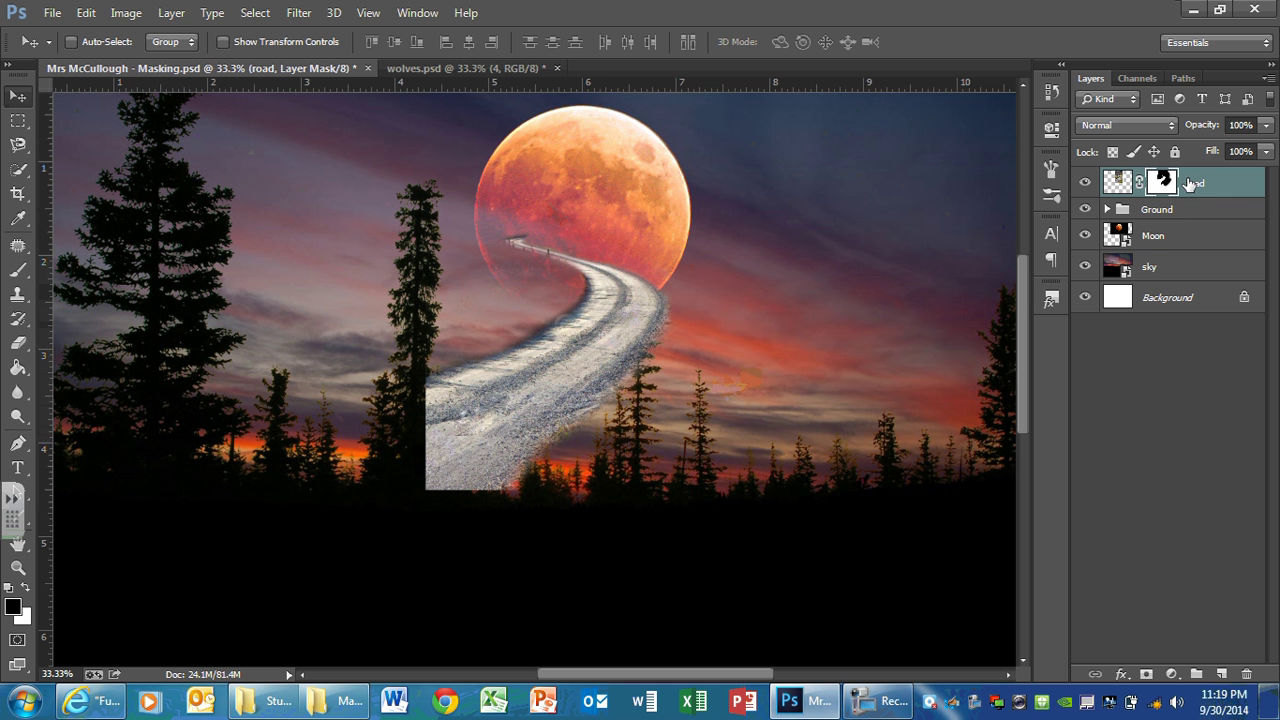
left_click_drag(1182, 183, 1180, 221)
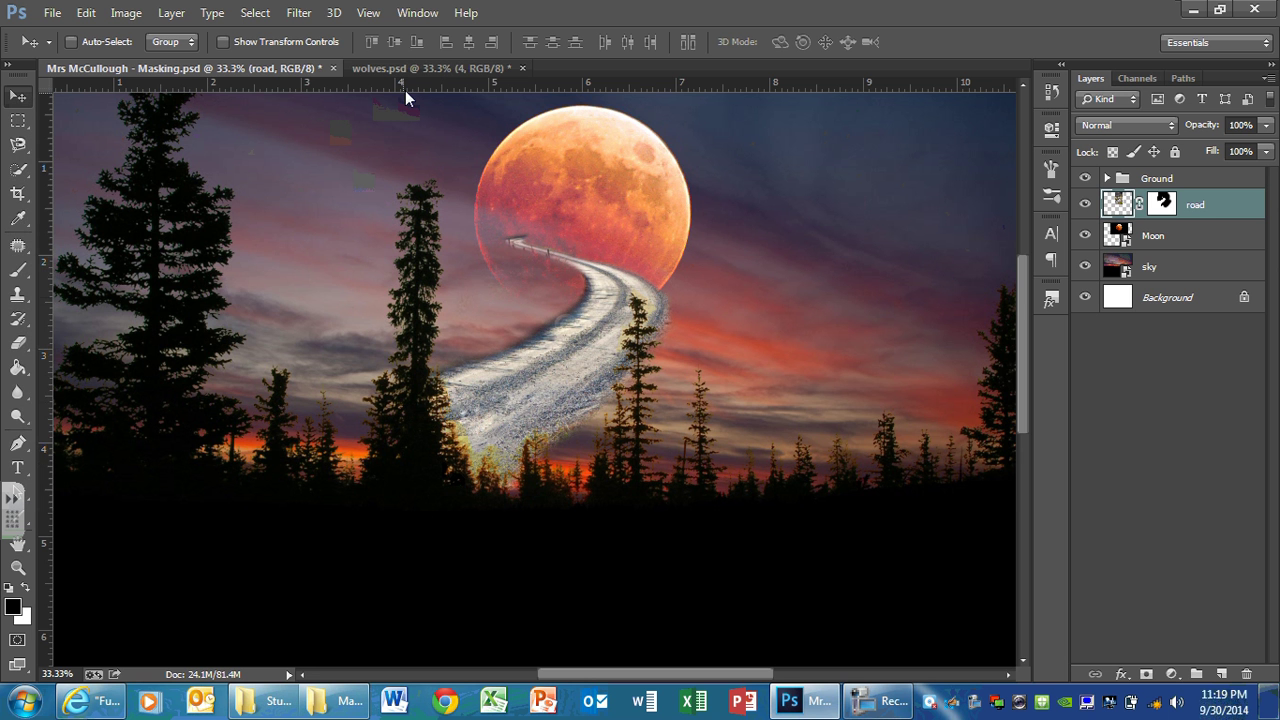
Check how the road layers in wolves.psd are blended and set this document's road layer to Overlay.
left_click(425, 69)
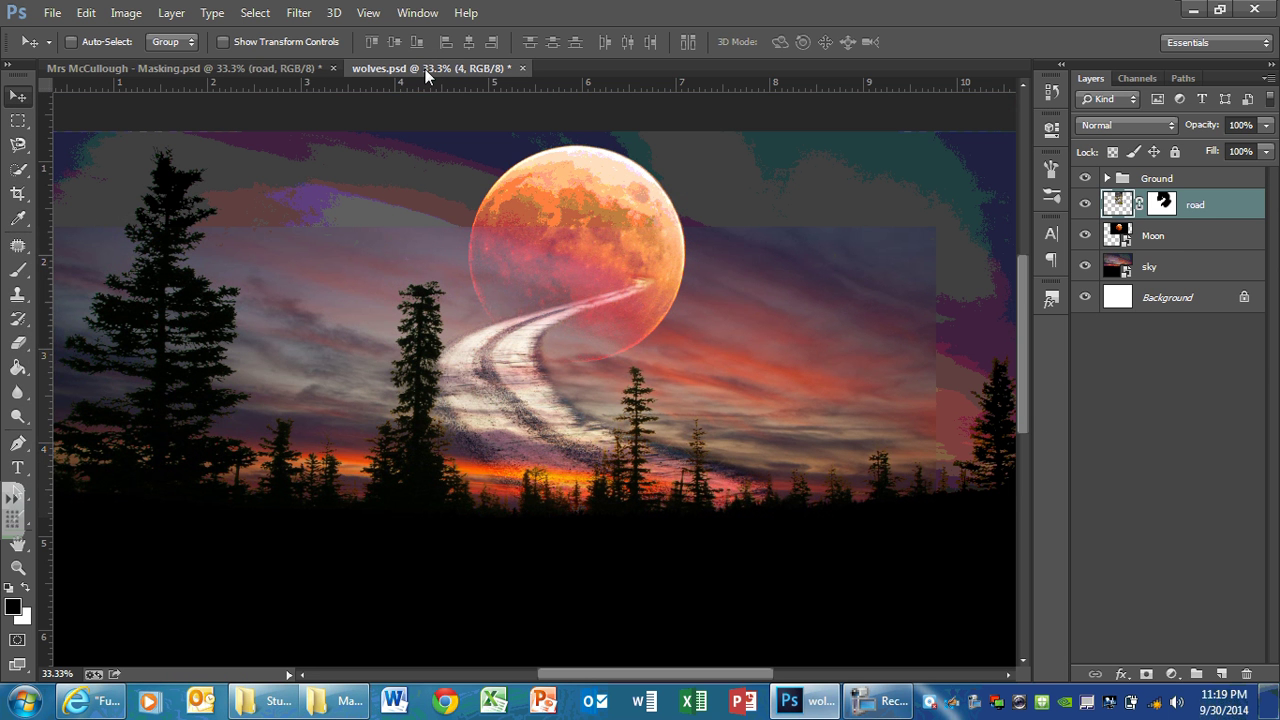
left_click(1220, 345)
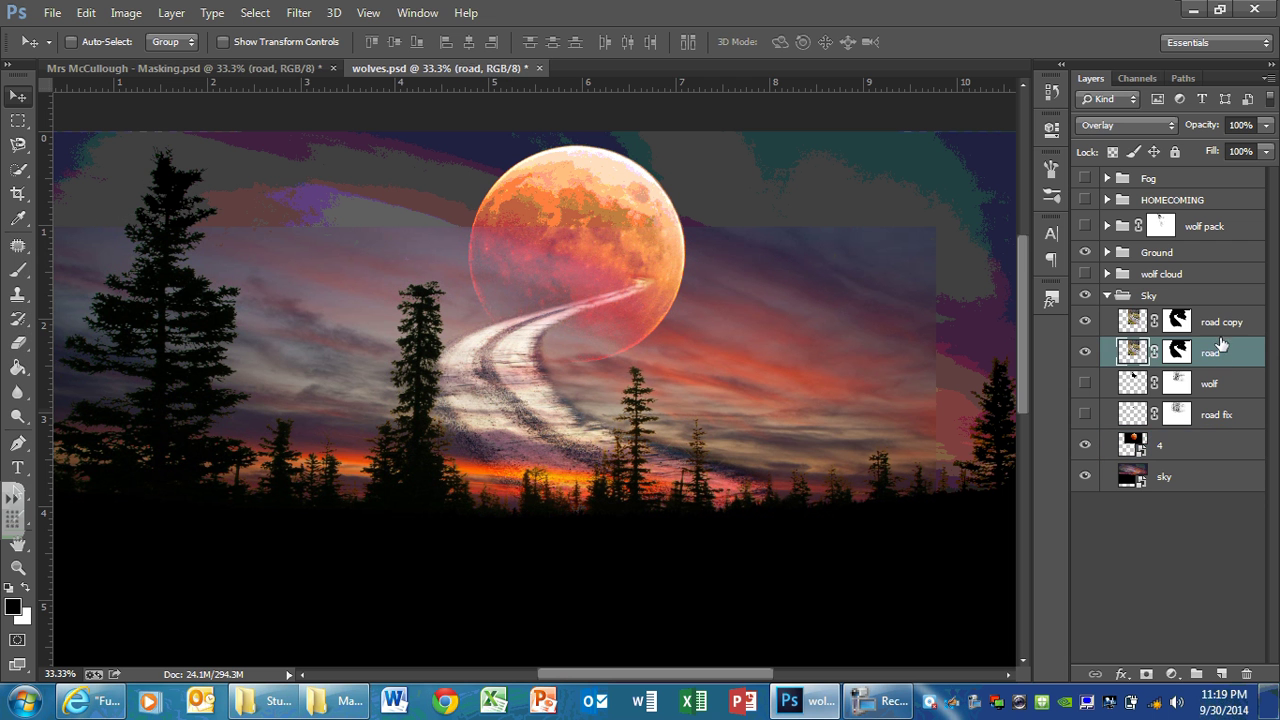
left_click(1216, 322)
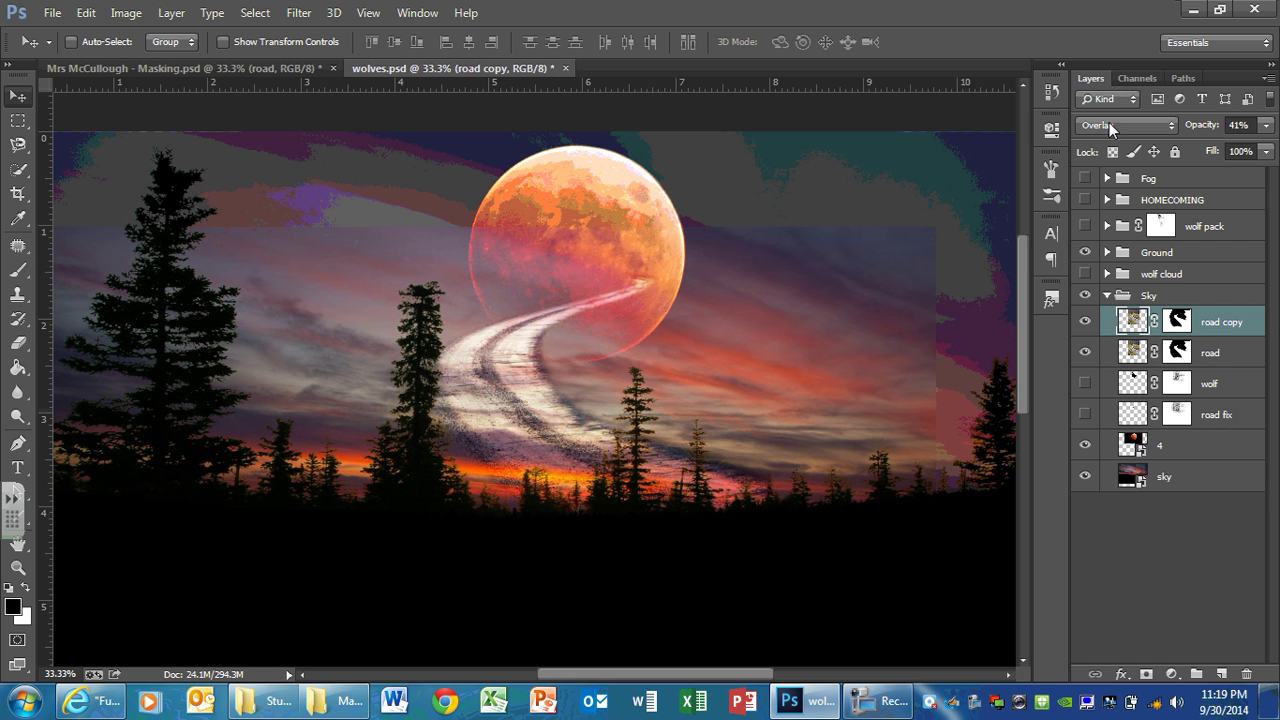
left_click(219, 63)
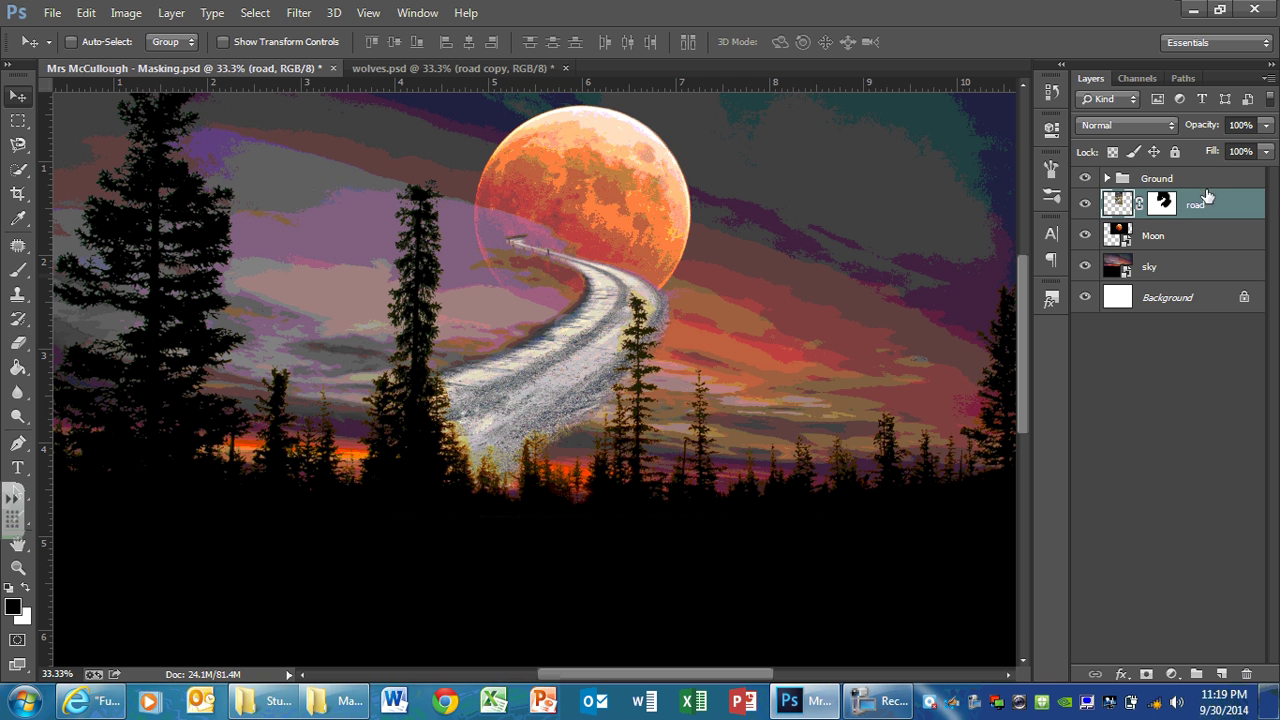
left_click(1112, 122)
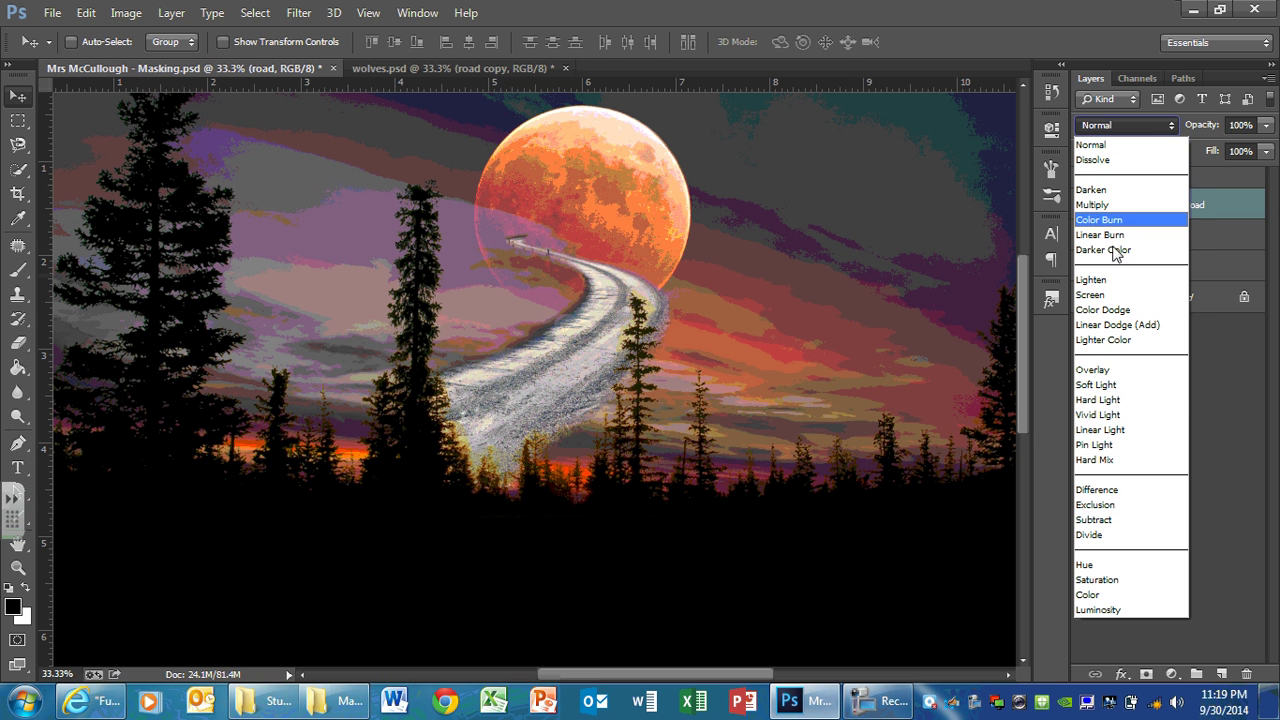
left_click(1090, 370)
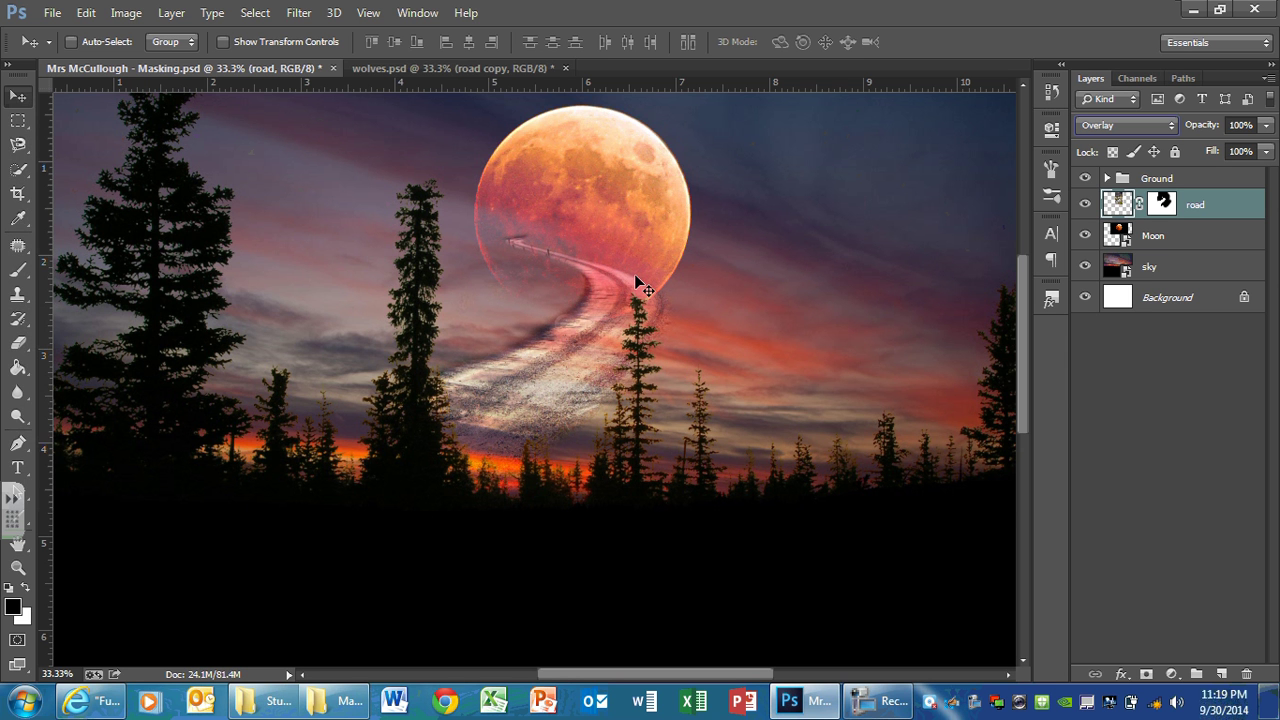
Duplicate the road layer as "road copy" in the same document and lower the copy's opacity to 13%.
right_click(1207, 211)
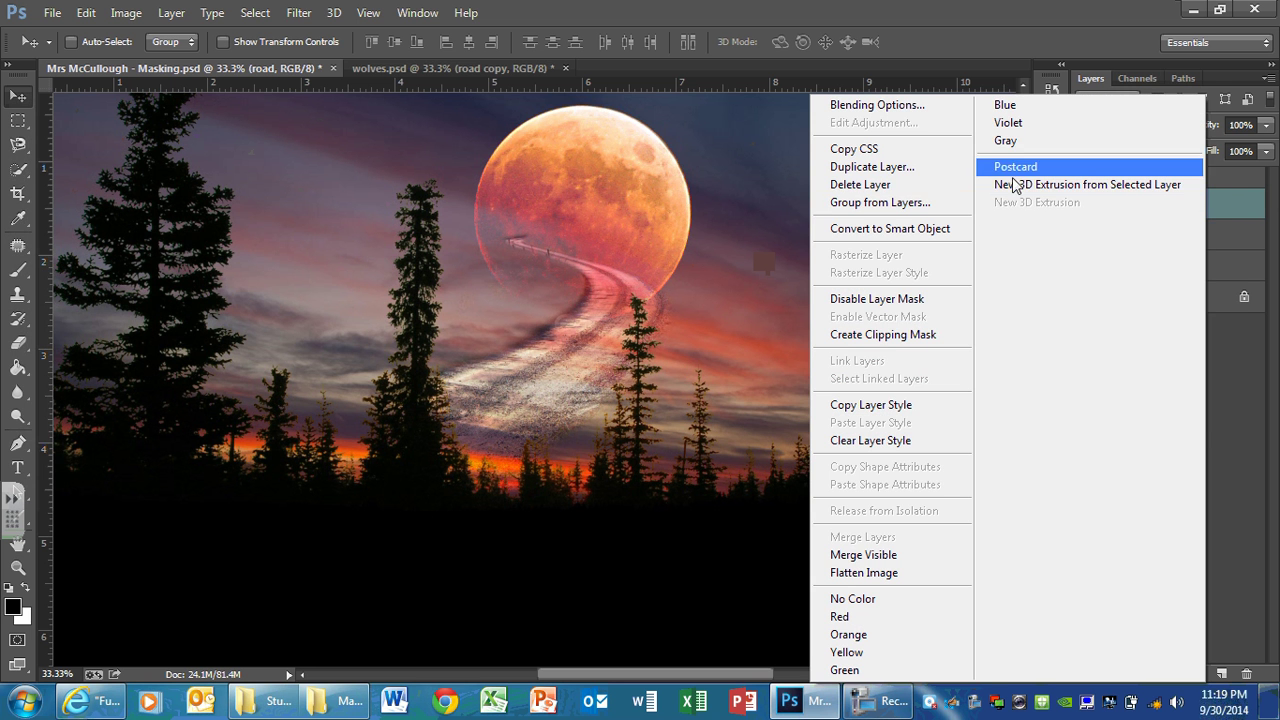
left_click(1222, 194)
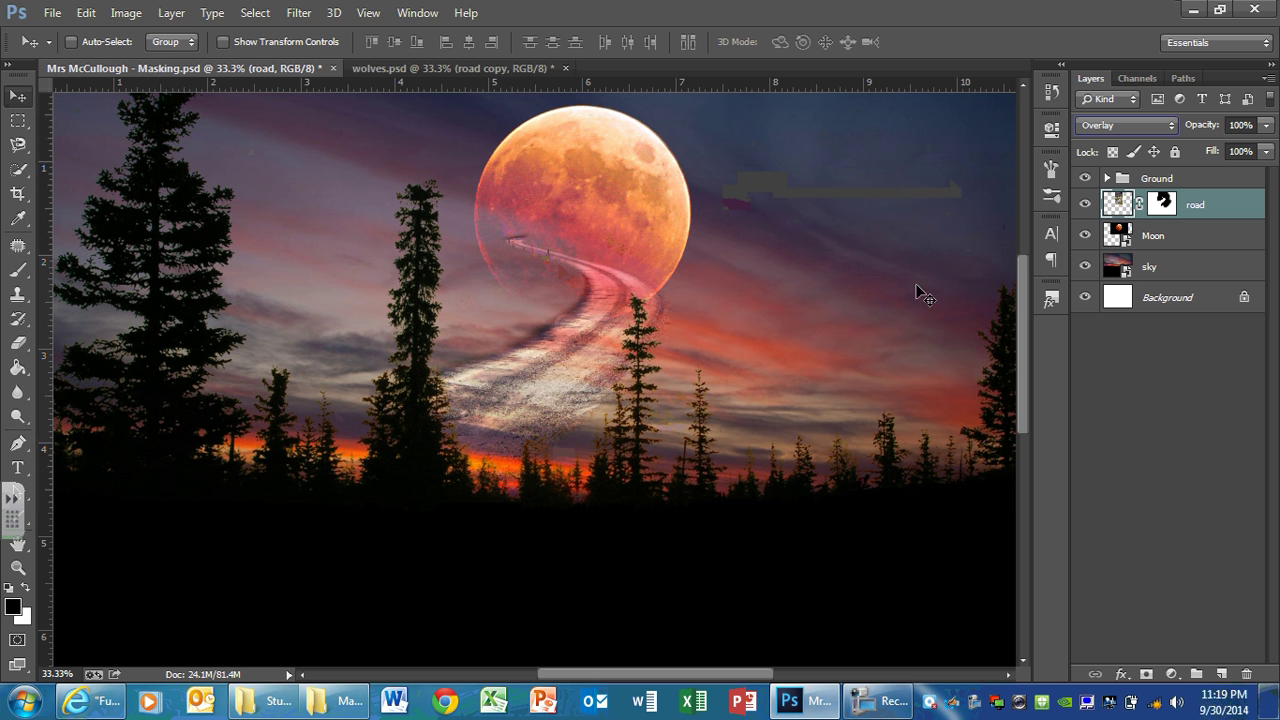
right_click(1219, 200)
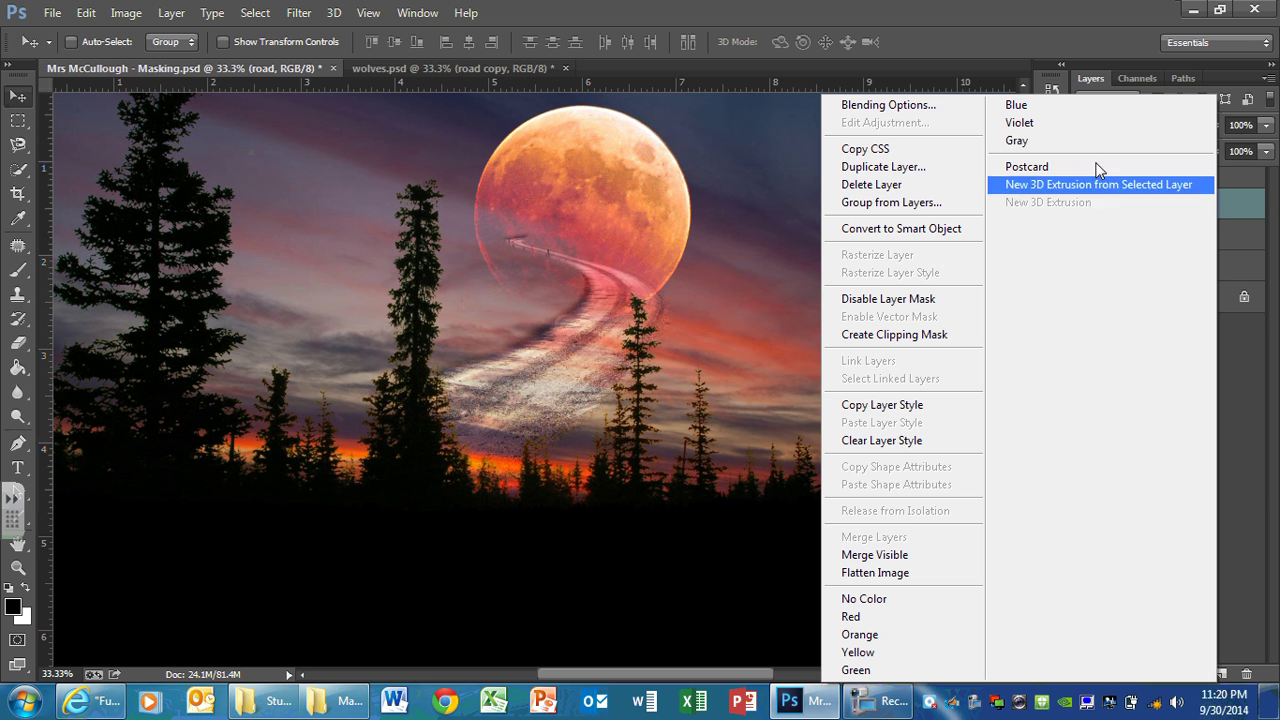
left_click(883, 166)
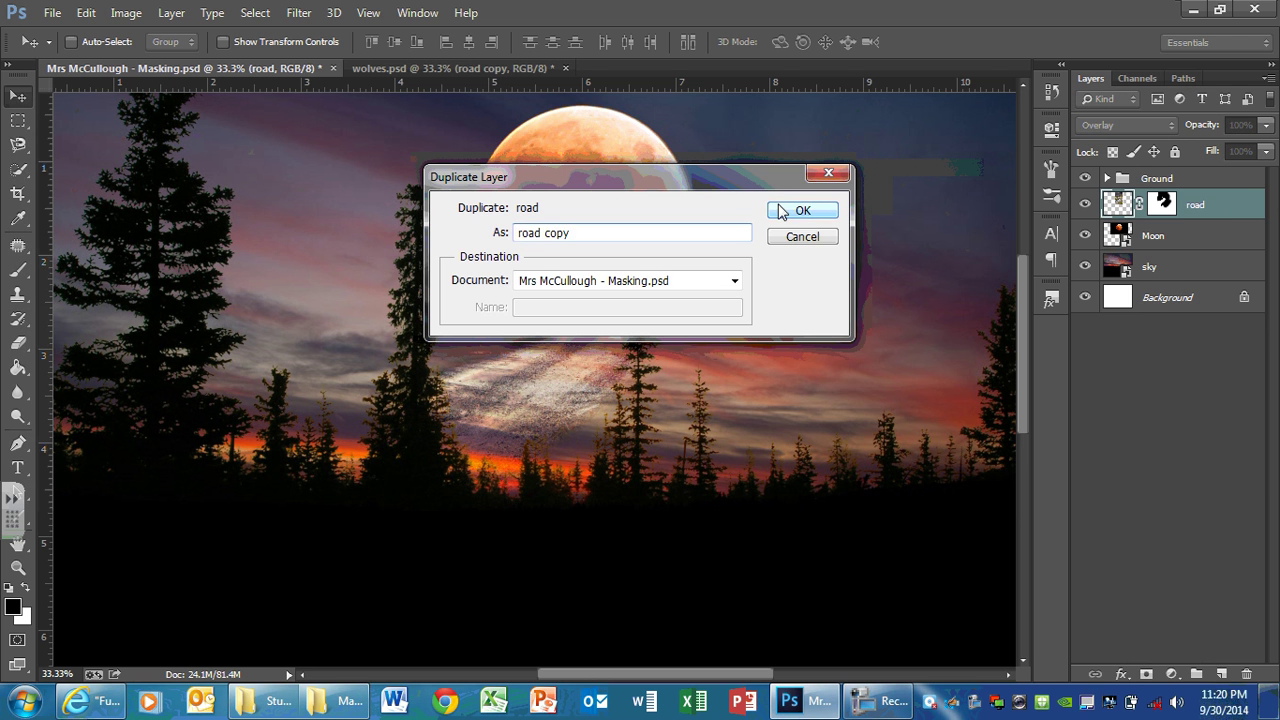
left_click(778, 207)
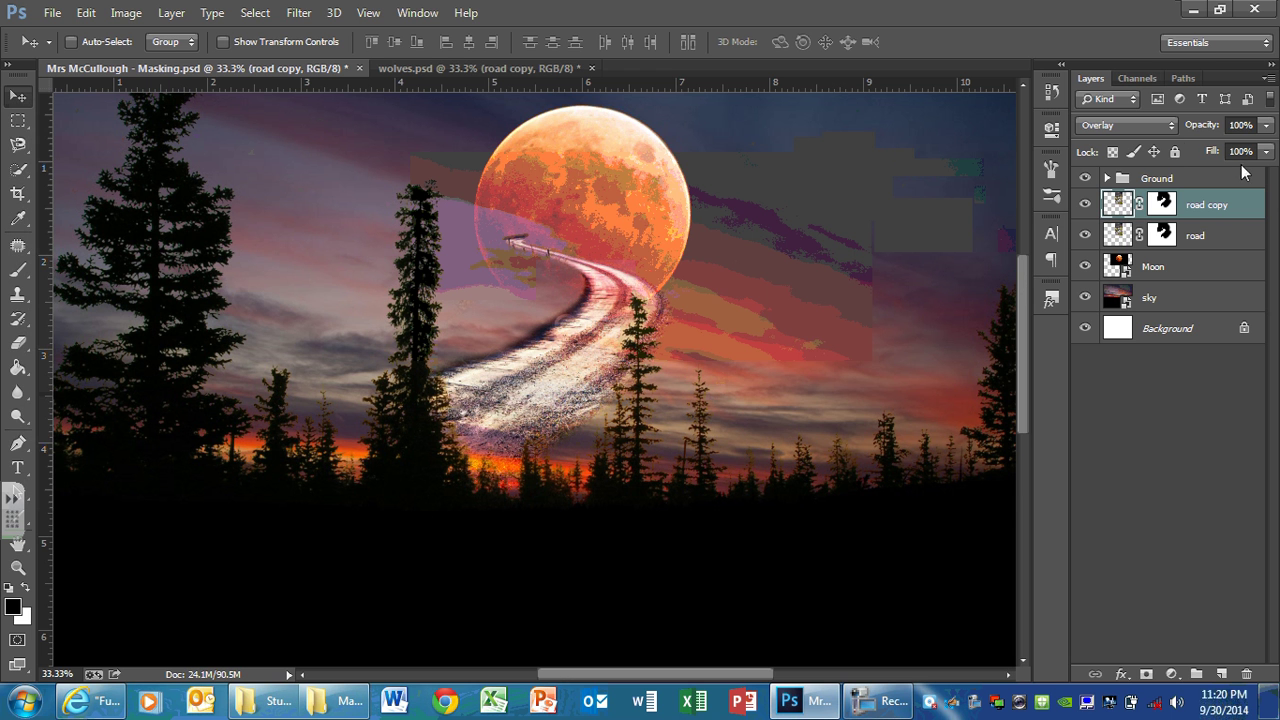
left_click(1265, 126)
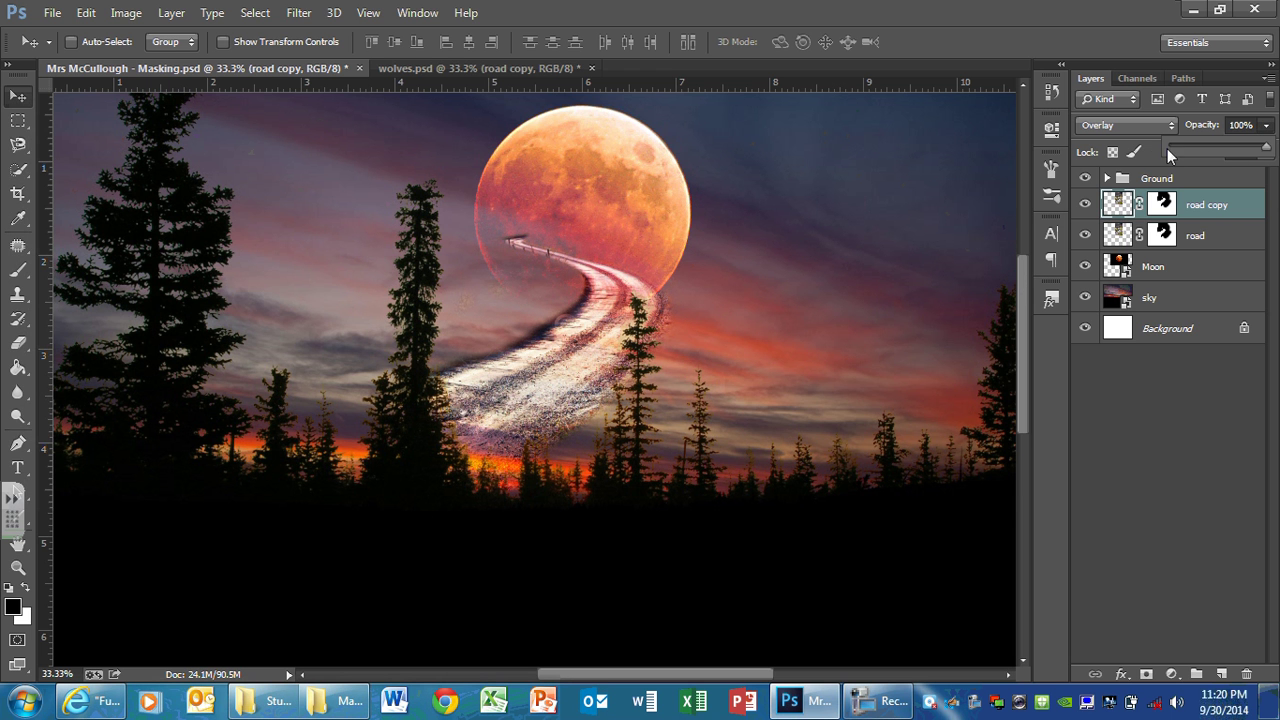
left_click(1183, 147)
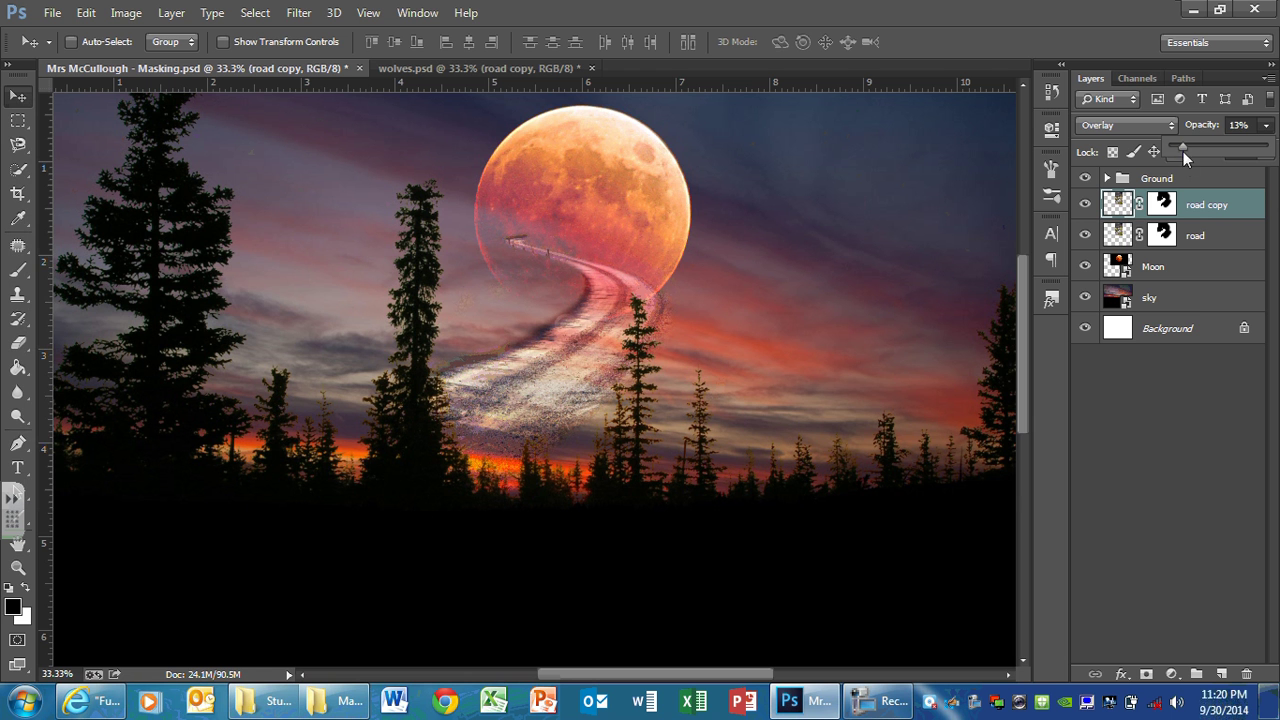
Set the road copy layer's opacity to 26% and toggle its visibility to compare the road with and without it.
left_click_drag(1191, 142, 1194, 143)
left_click_drag(1190, 148, 1188, 149)
left_click(1218, 206)
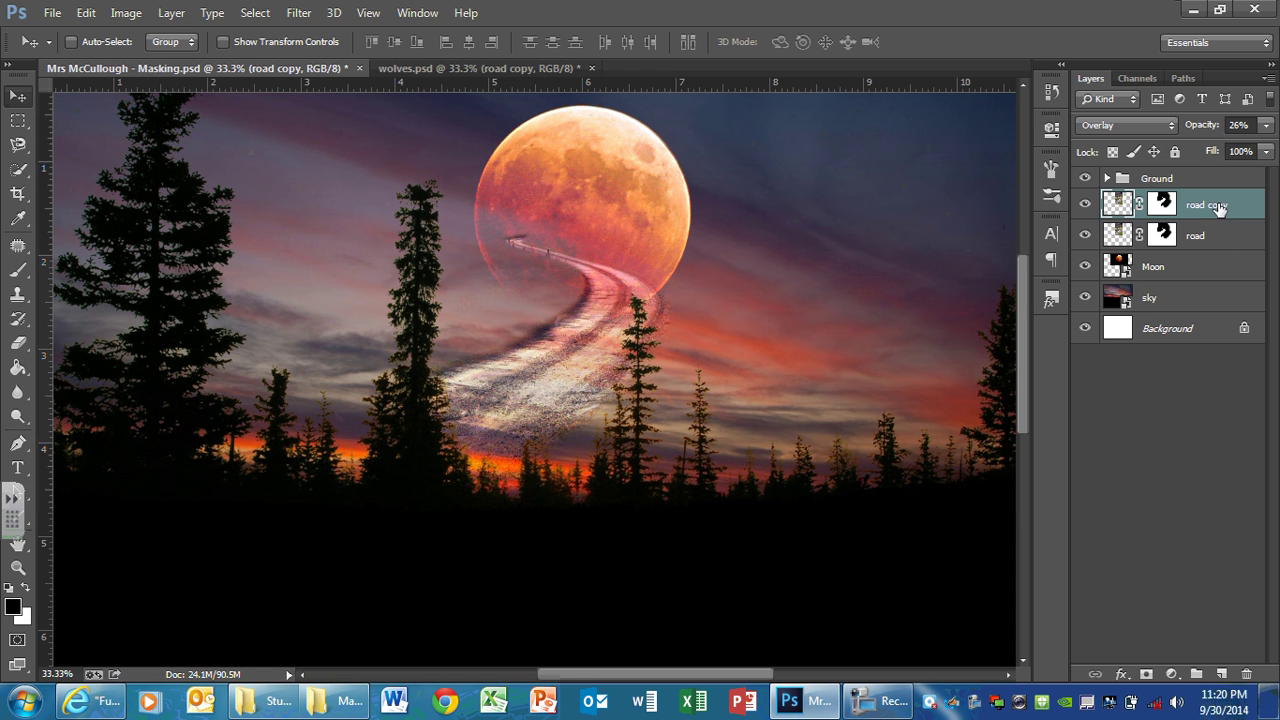
left_click(1088, 205)
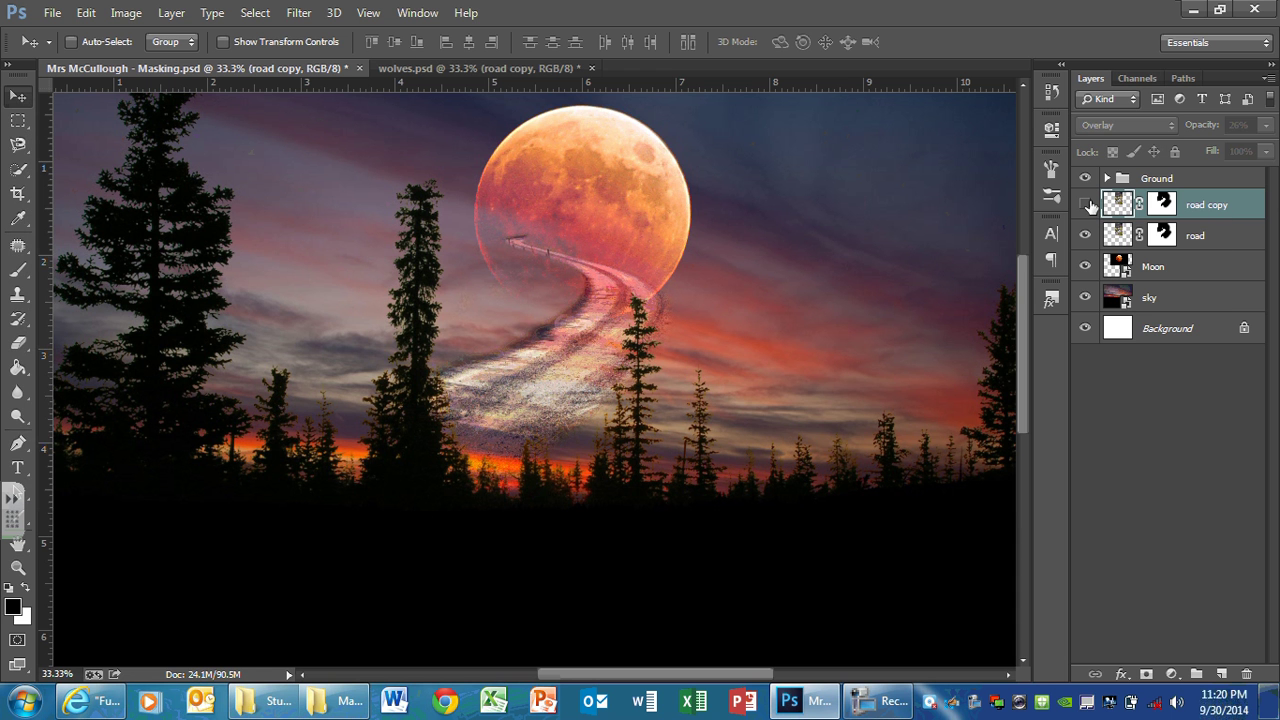
left_click(1088, 205)
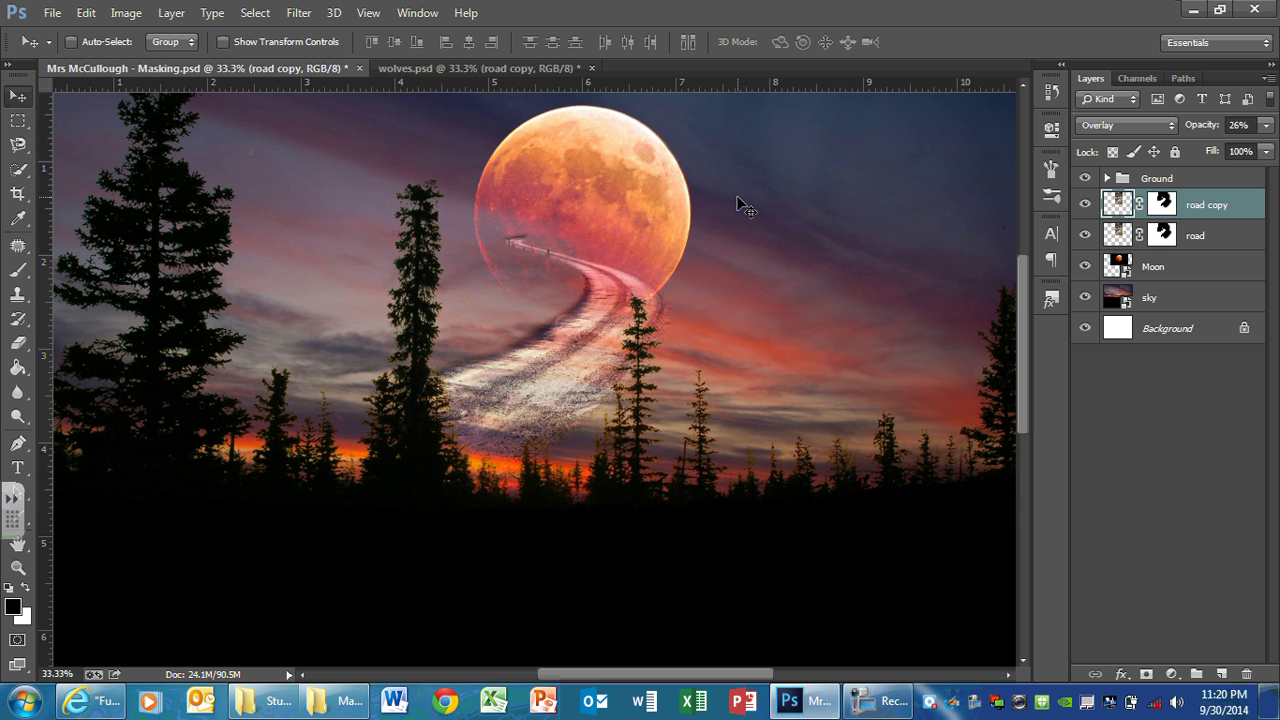
Compare the road with its counterpart in wolves.psd and review the blend mode options for this document's road copy layer.
left_click(397, 67)
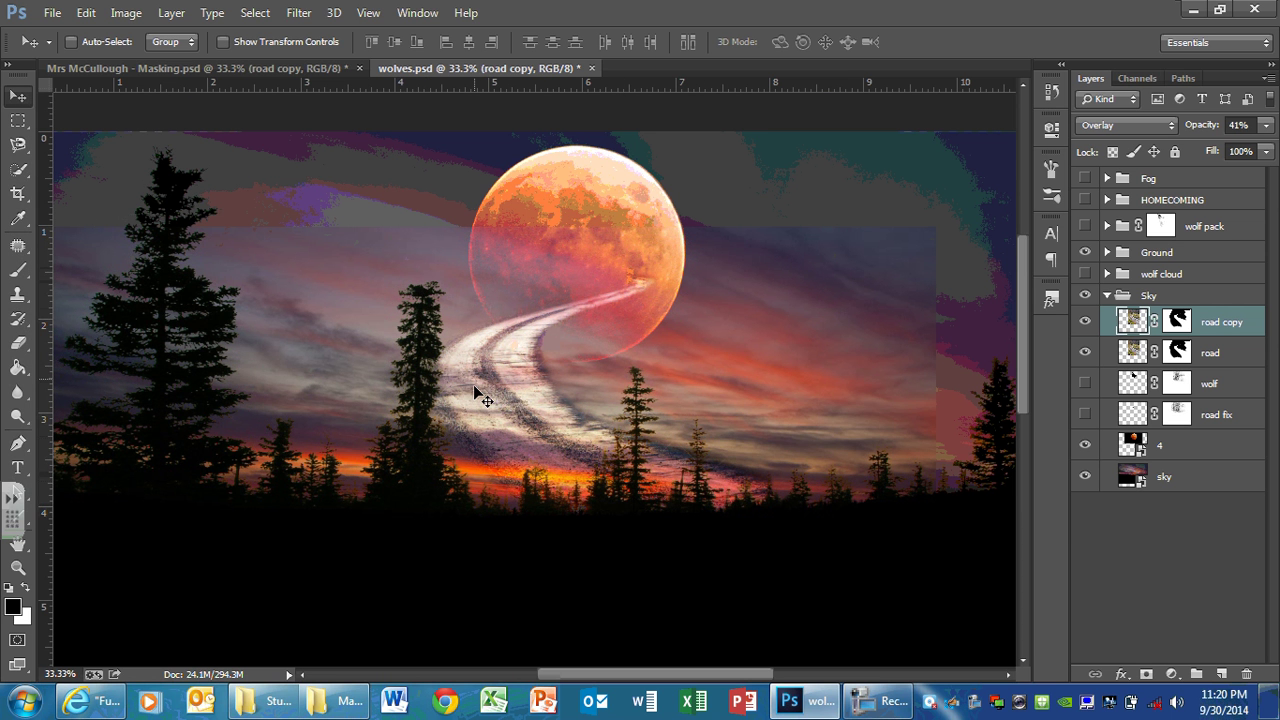
left_click(218, 69)
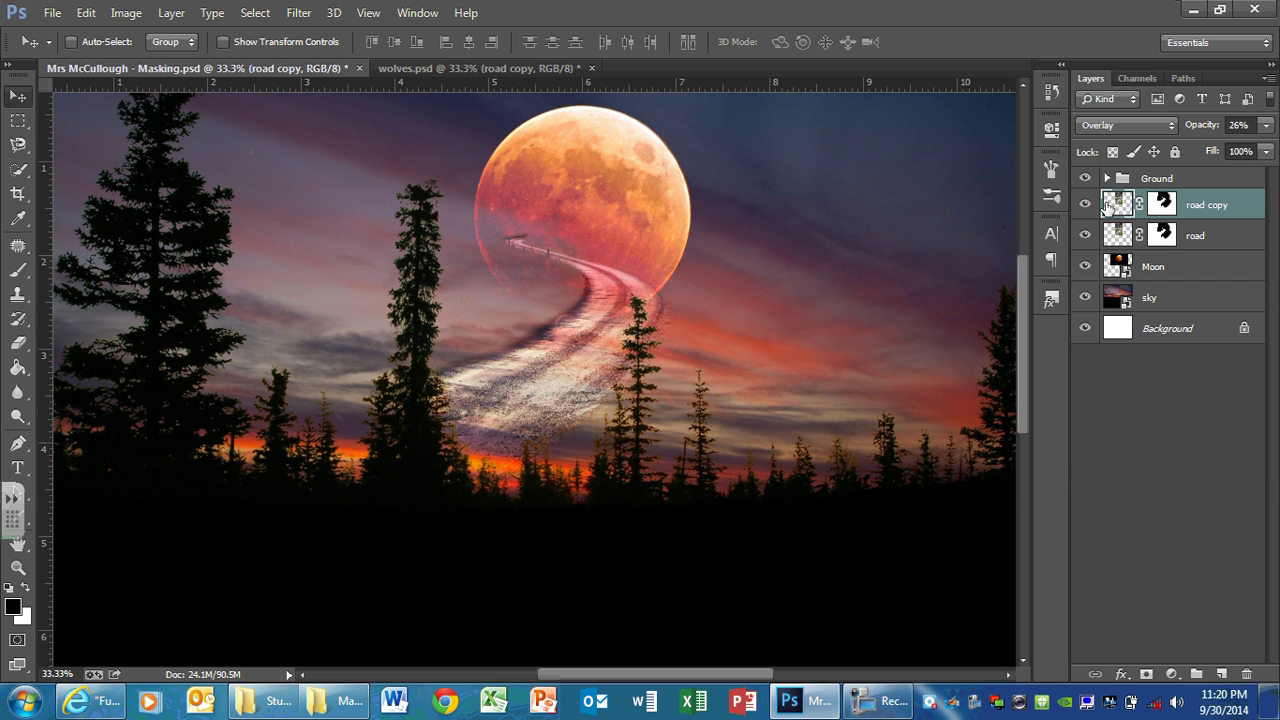
left_click(1132, 126)
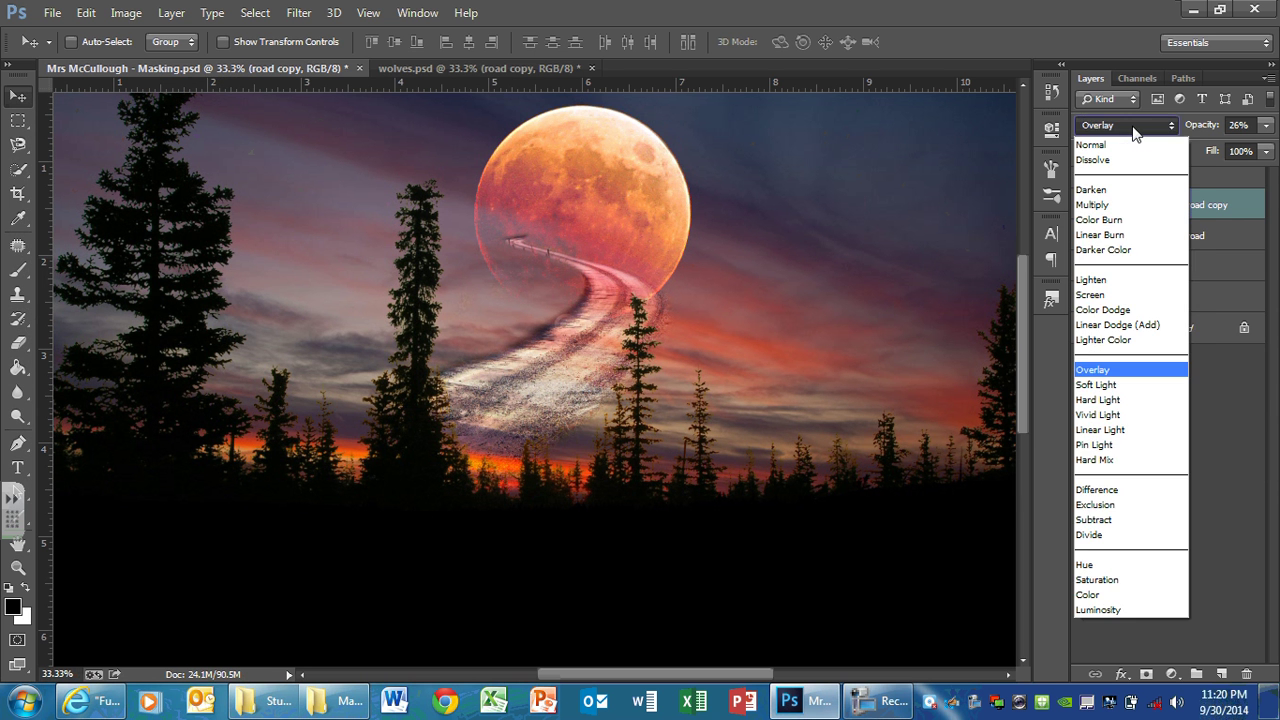
left_click(1134, 131)
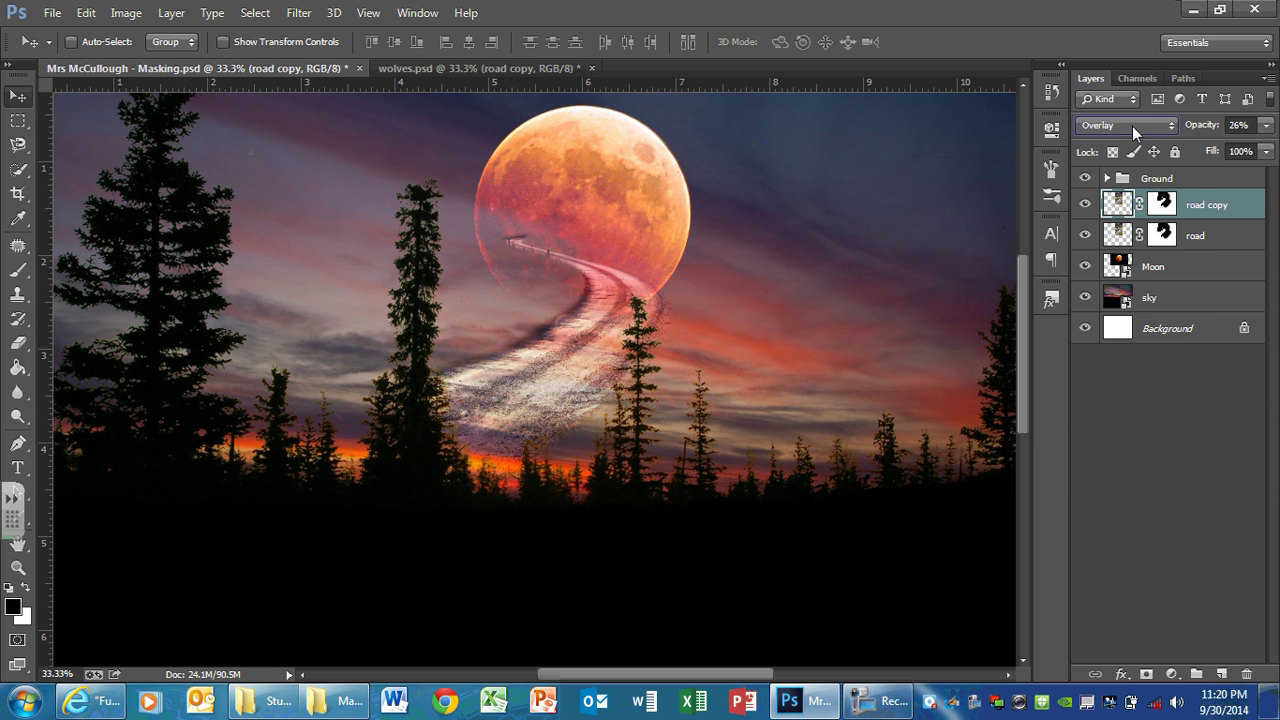
Save the masking composite under its existing file name.
left_click(53, 11)
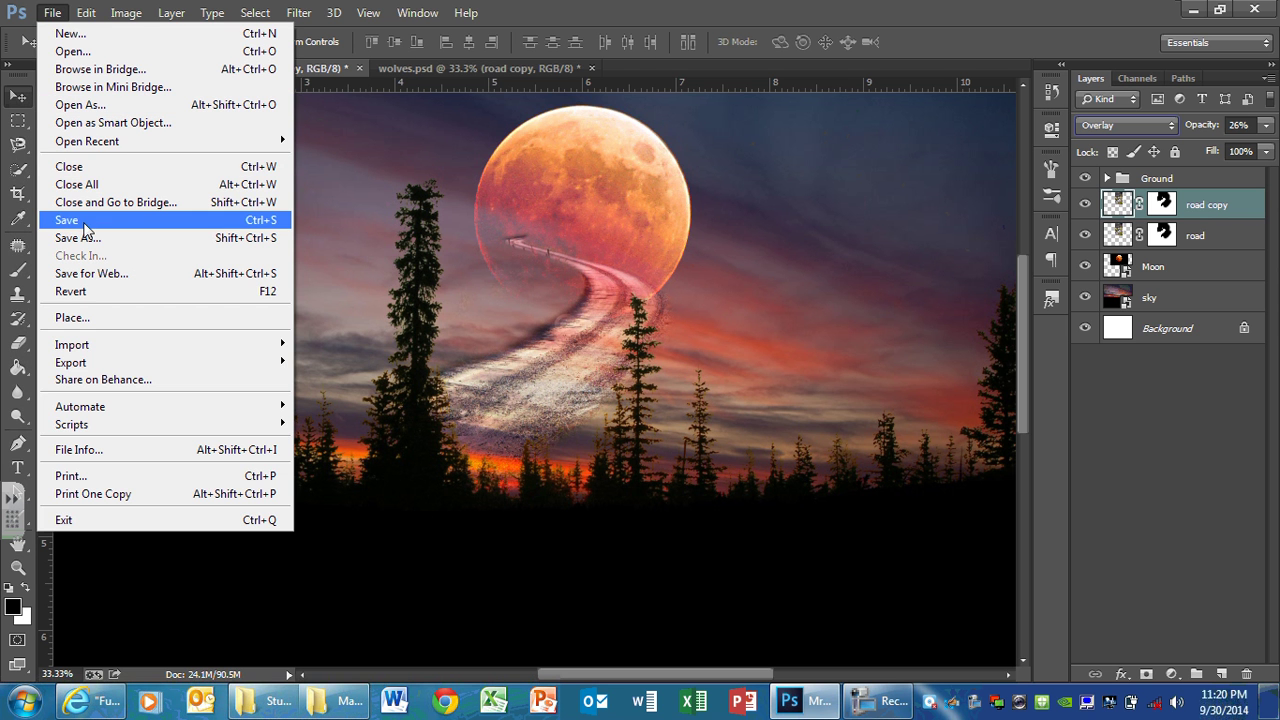
left_click(86, 228)
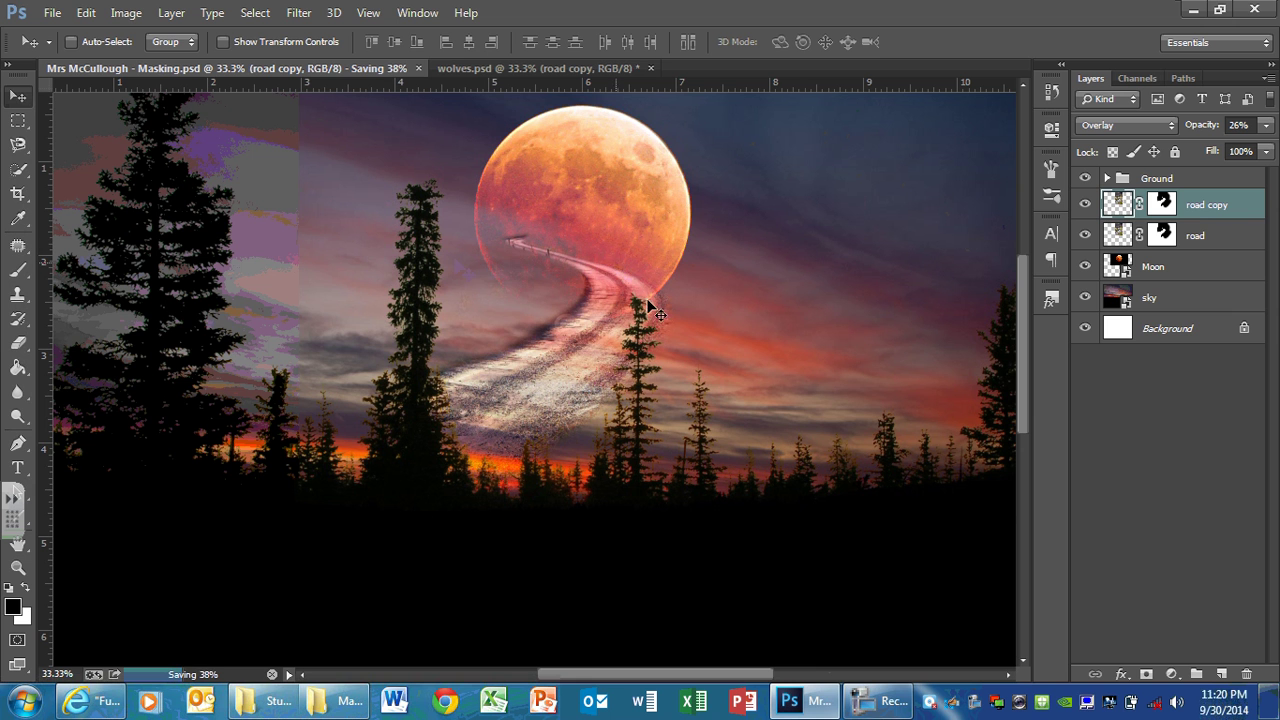
left_click(866, 698)
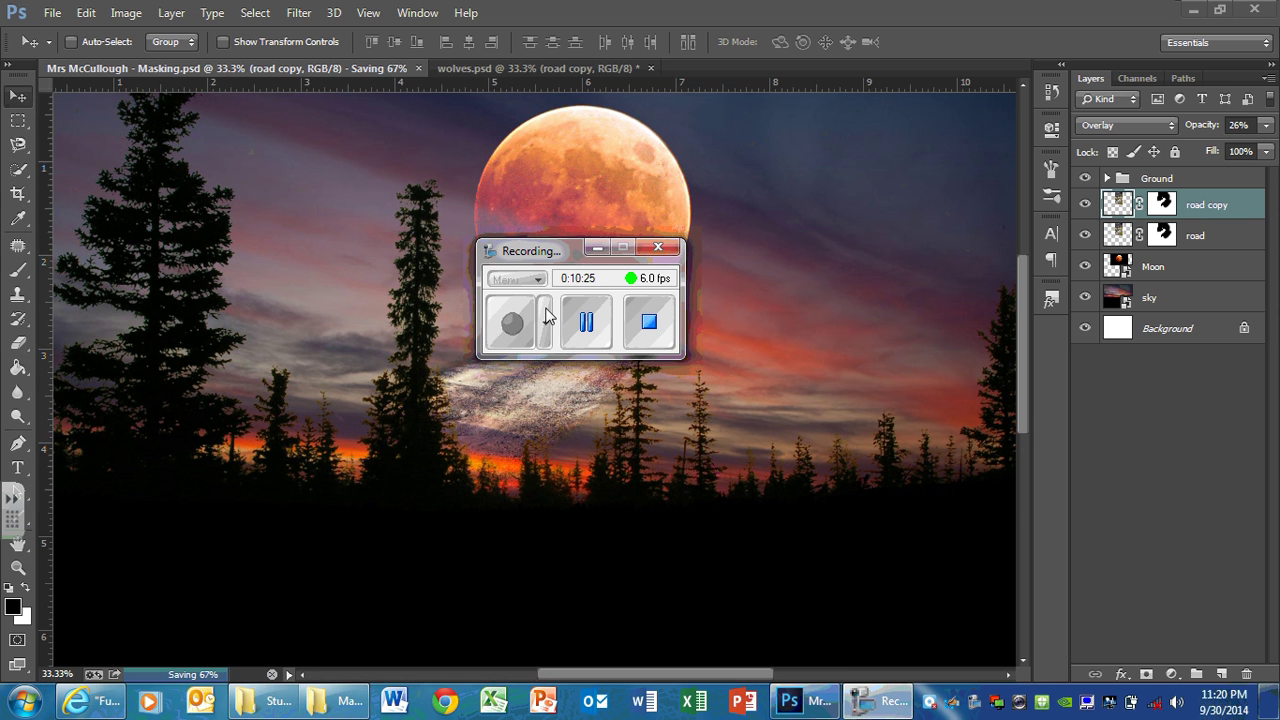